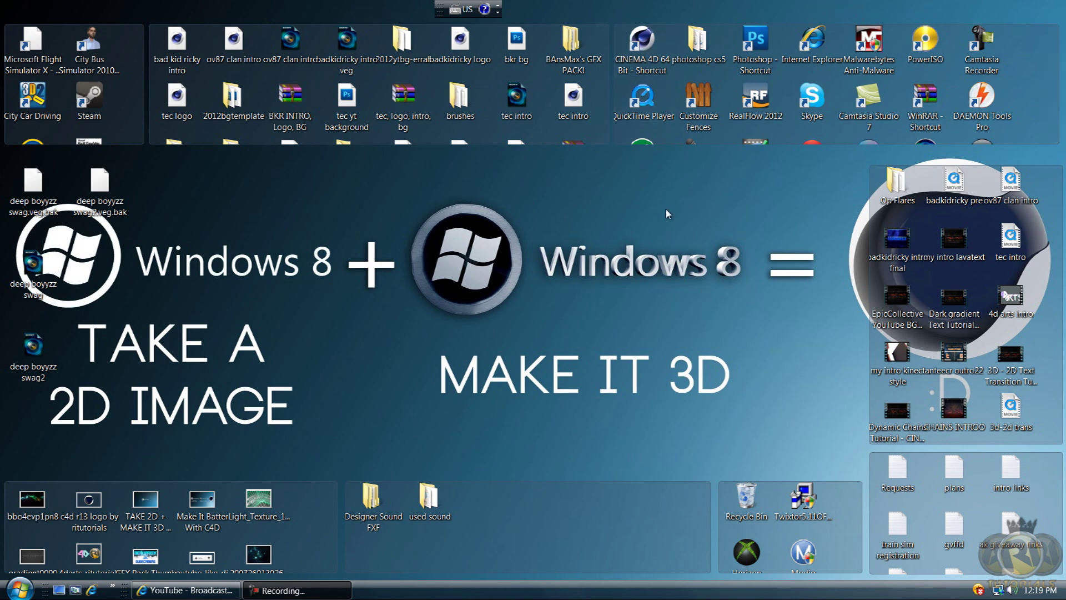
# Step: Open CINEMA 4D and add a MoText object to the empty scene
pyautogui.doubleClick(644, 50)
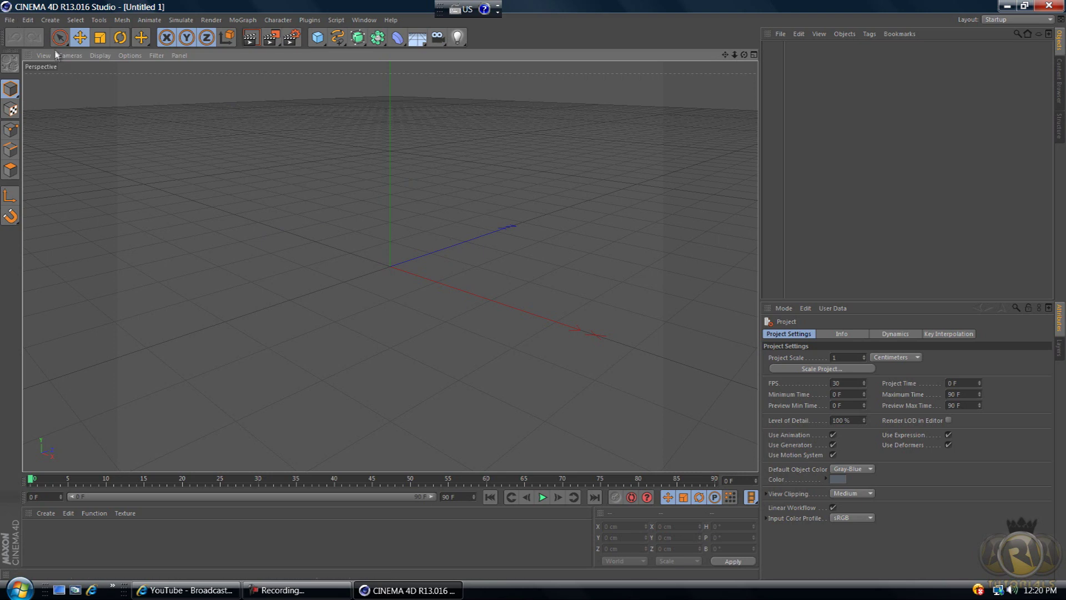
pyautogui.click(10, 21)
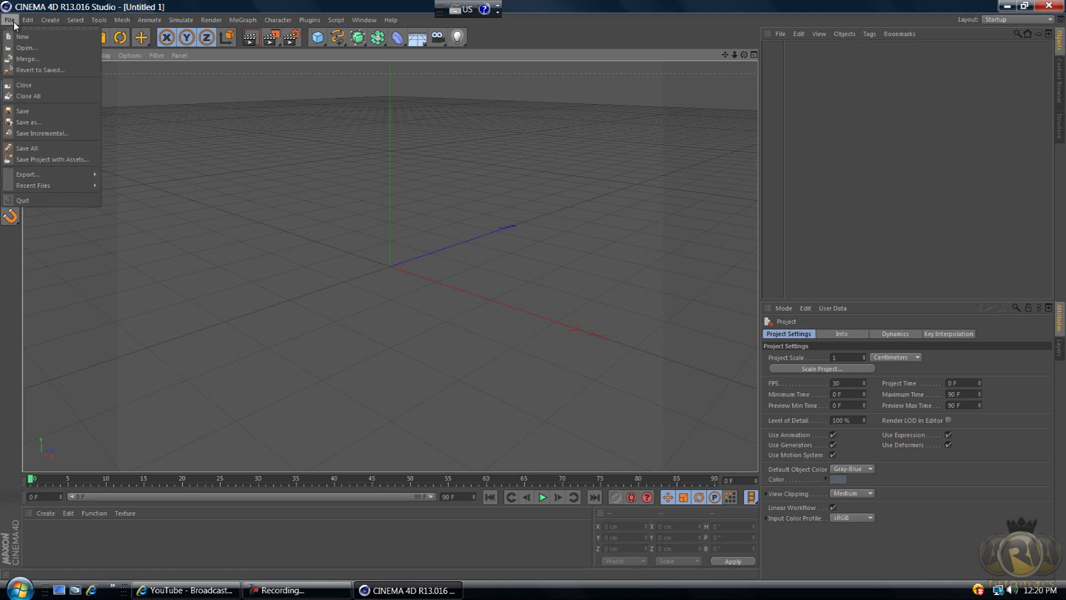
pyautogui.click(19, 5)
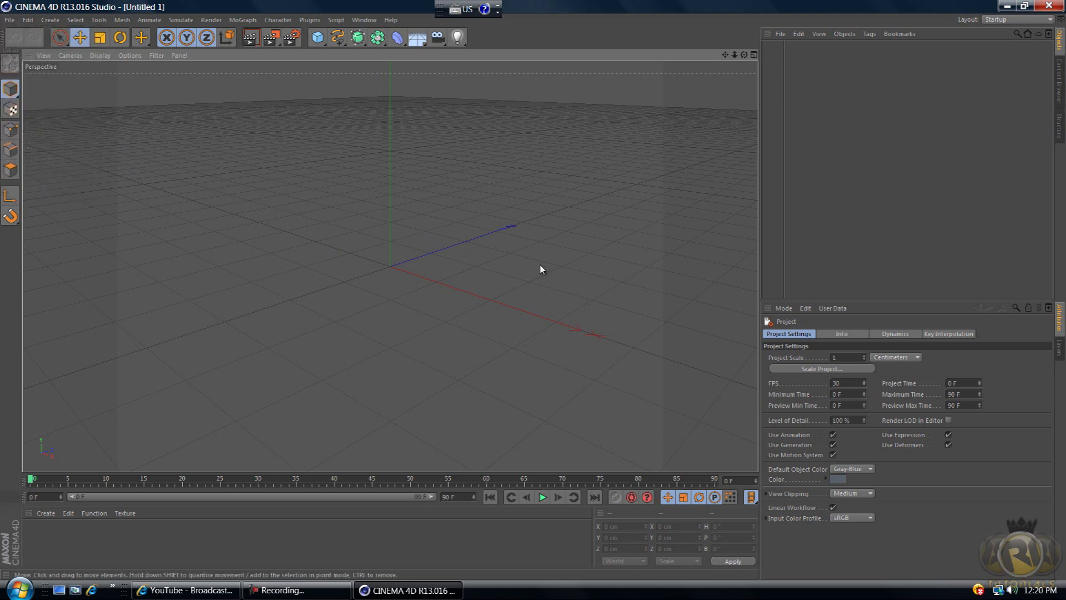
pyautogui.click(242, 21)
pyautogui.click(260, 157)
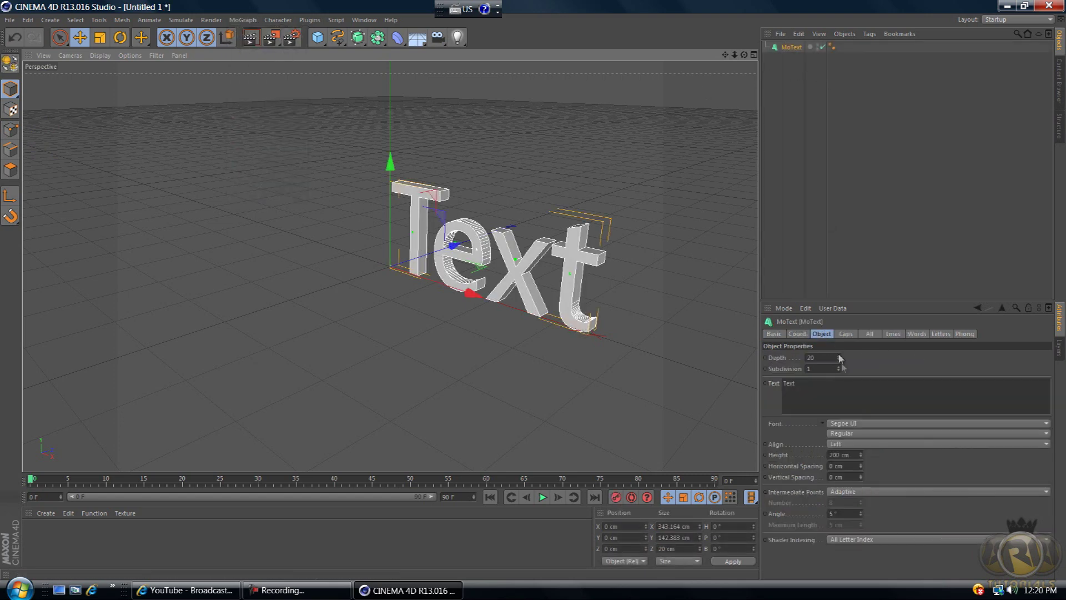
# Step: Set the MoText object's depth to 55 and change its font to Neou
pyautogui.moveTo(725, 54); pyautogui.dragTo(547, 286)
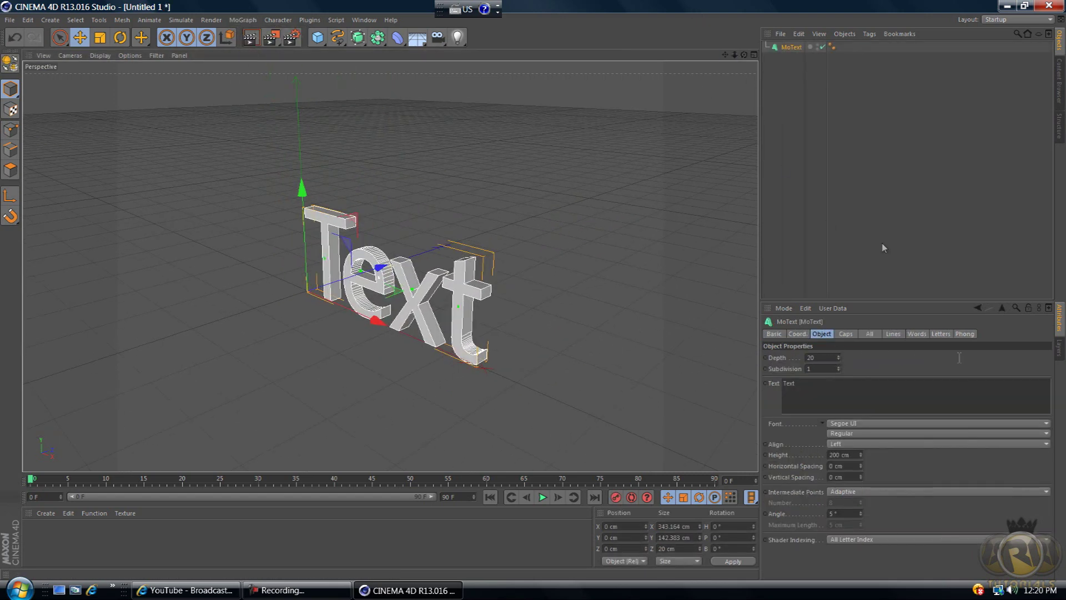
pyautogui.moveTo(840, 356); pyautogui.dragTo(839, 362)
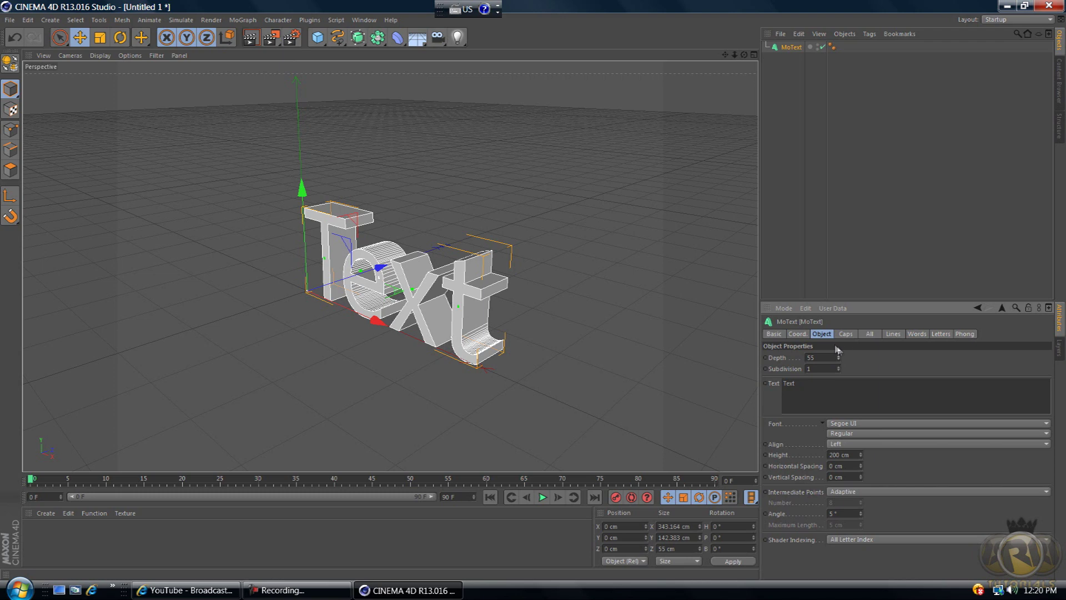
pyautogui.click(853, 424)
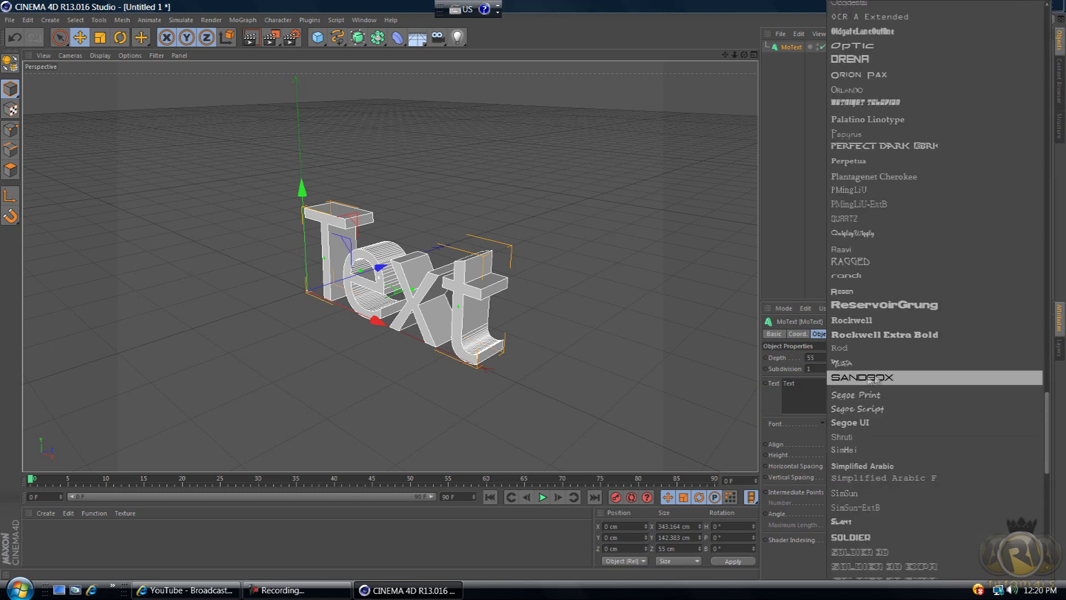
pyautogui.click(870, 379)
pyautogui.click(860, 425)
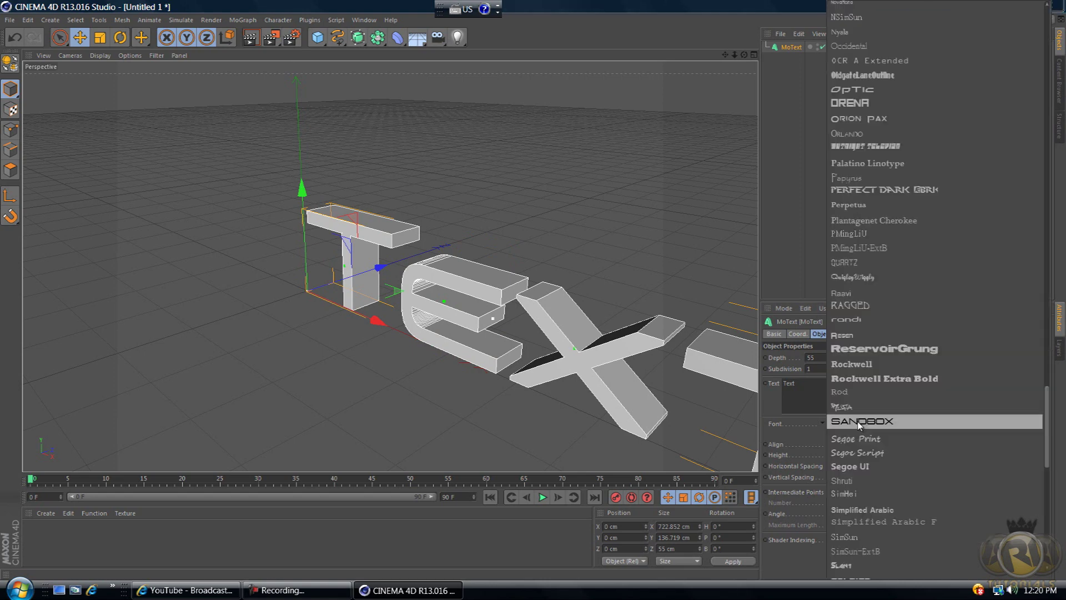
pyautogui.scroll(4, 872, 271)
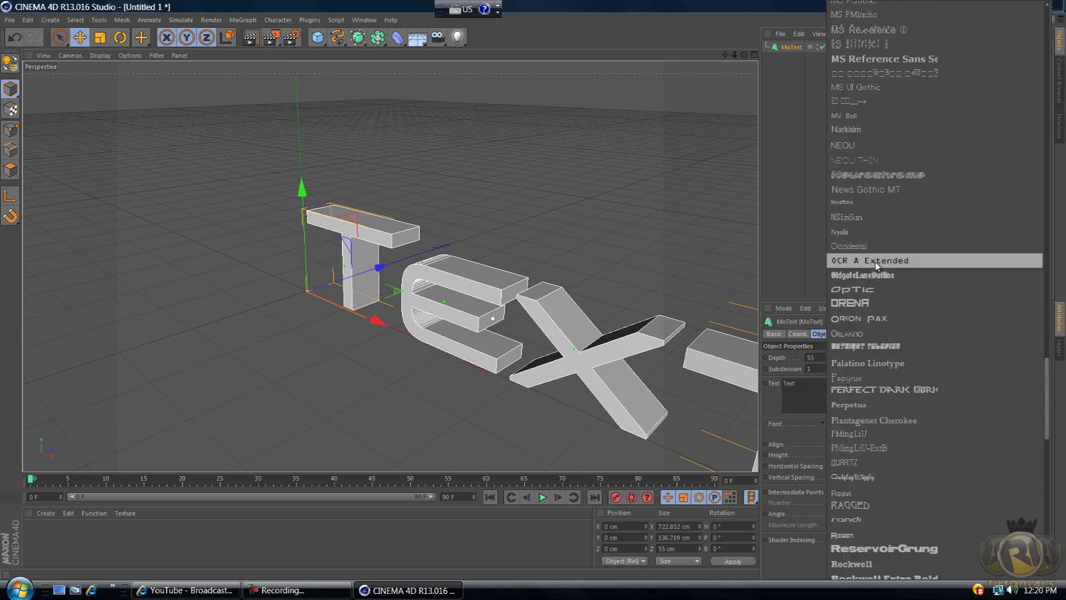
pyautogui.scroll(5, 876, 266)
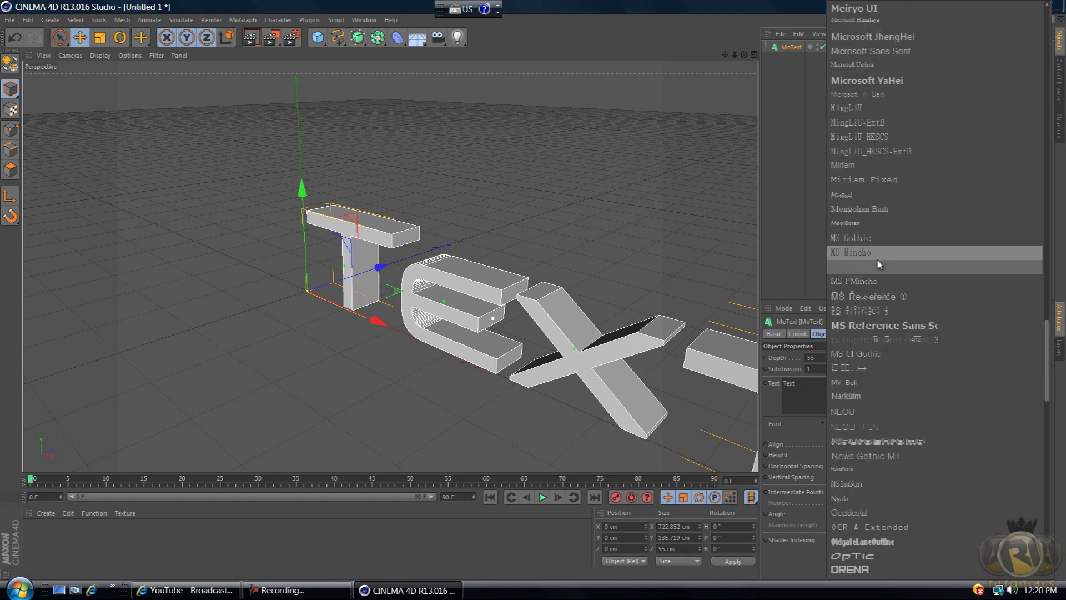
pyautogui.click(882, 412)
# Step: Set the start cap of the MoText object to Fillet so the letter fronts are open
pyautogui.moveTo(744, 54); pyautogui.dragTo(533, 290)
pyautogui.moveTo(725, 54); pyautogui.dragTo(533, 289)
pyautogui.moveTo(744, 55); pyautogui.dragTo(534, 292)
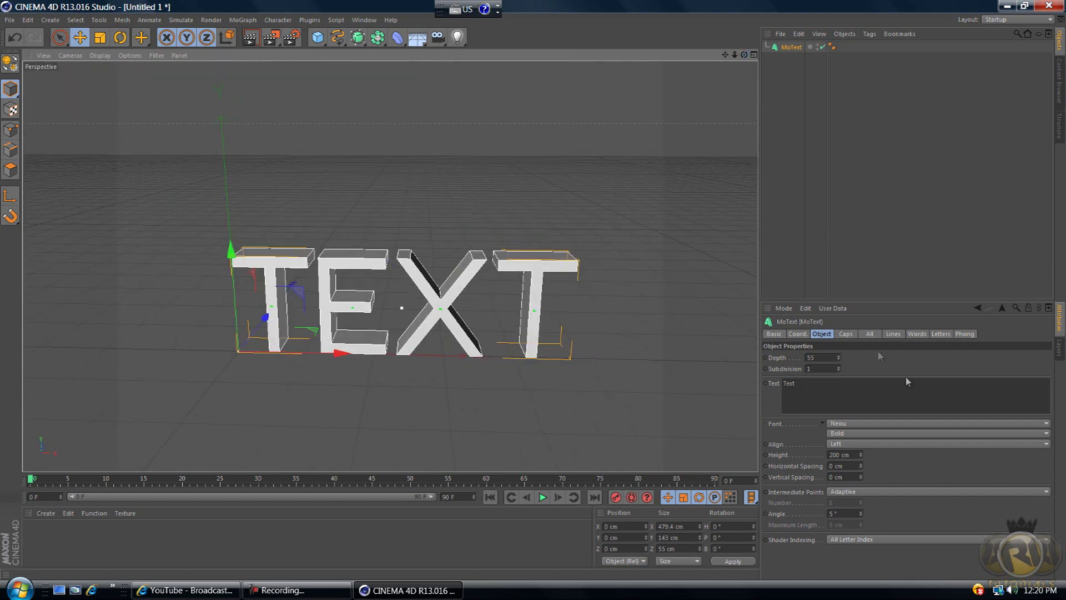
pyautogui.click(846, 333)
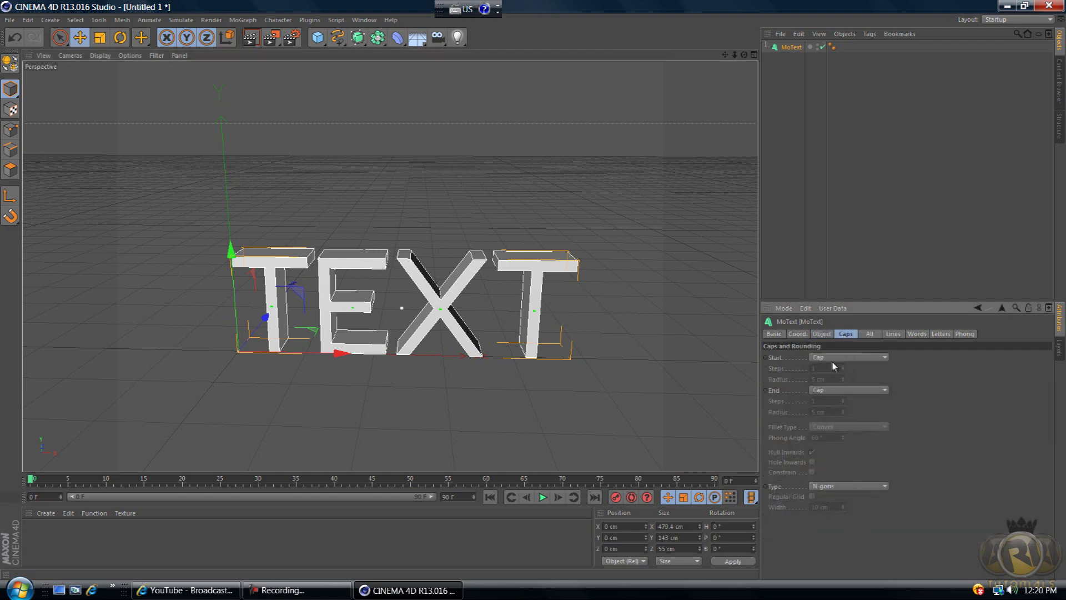
pyautogui.click(839, 356)
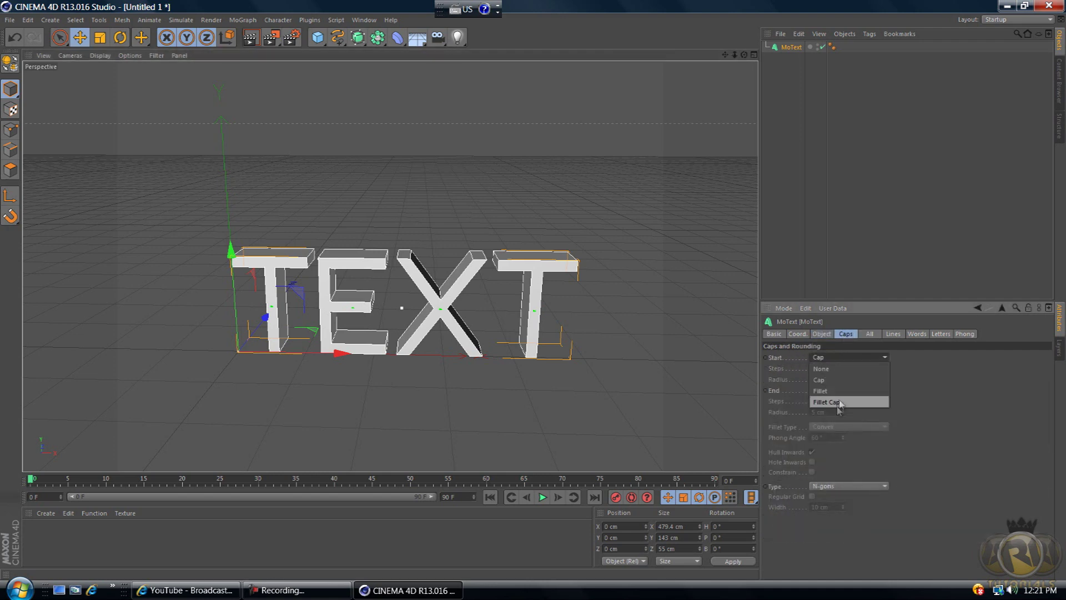
pyautogui.click(827, 391)
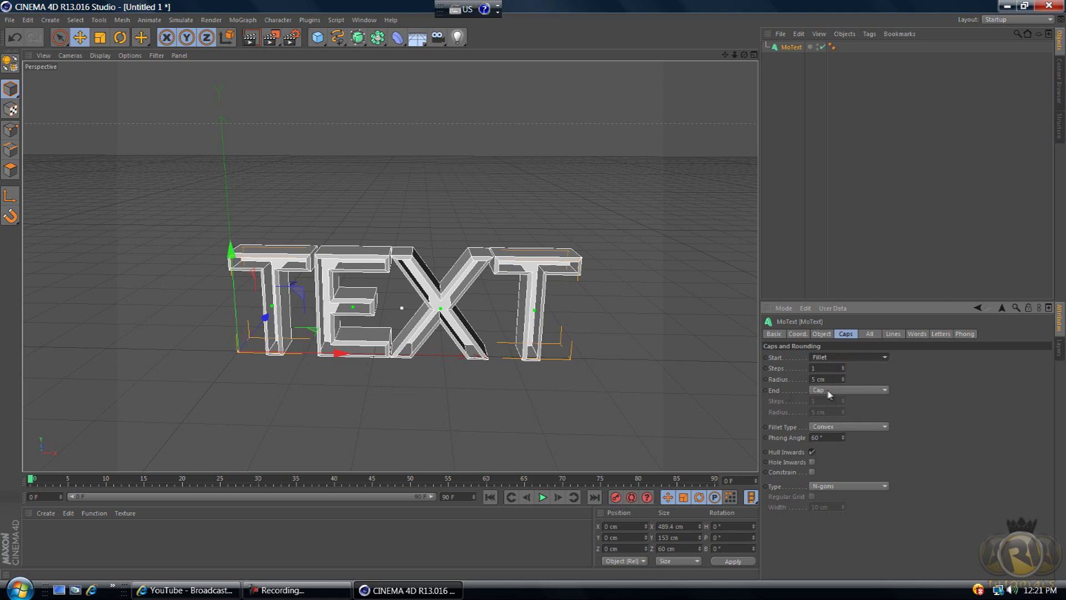
# Step: Inspect the text's front and back, and make the MoText object editable
pyautogui.moveTo(742, 55); pyautogui.dragTo(528, 292)
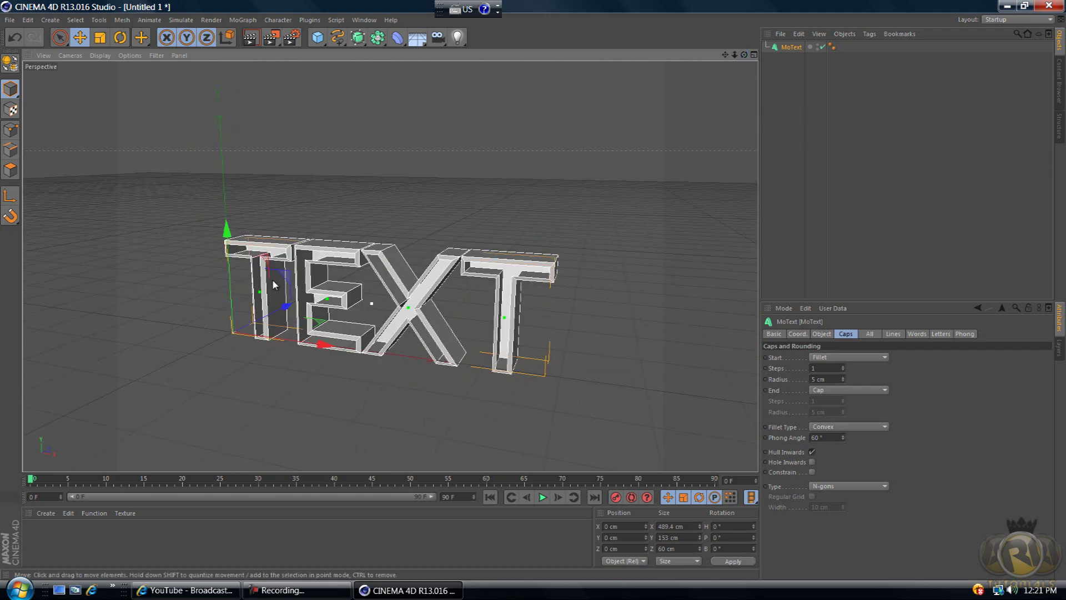
pyautogui.moveTo(744, 55); pyautogui.dragTo(528, 288)
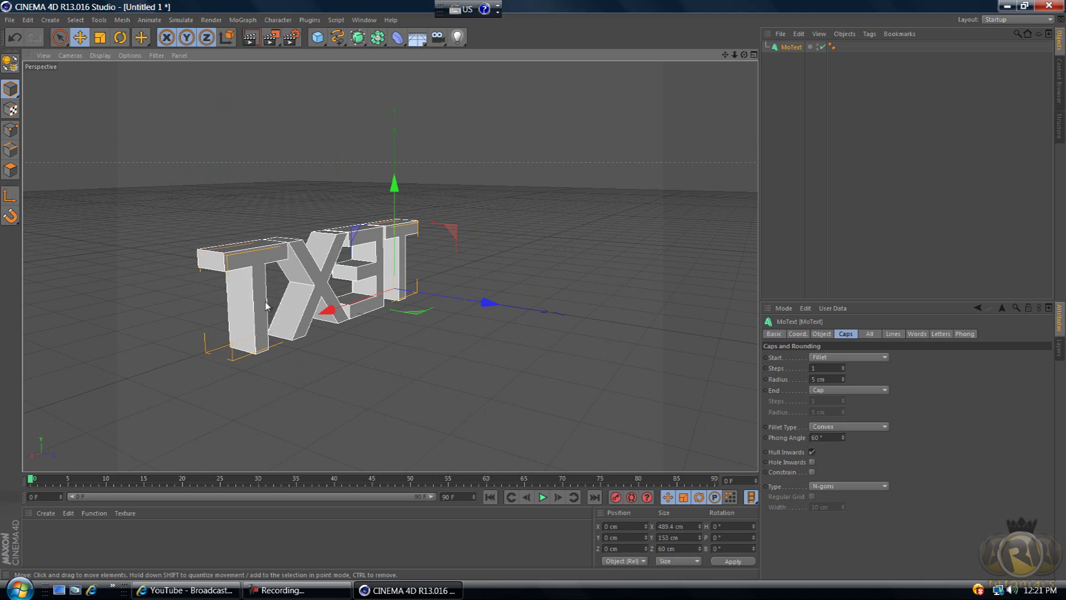
pyautogui.moveTo(744, 55); pyautogui.dragTo(479, 178)
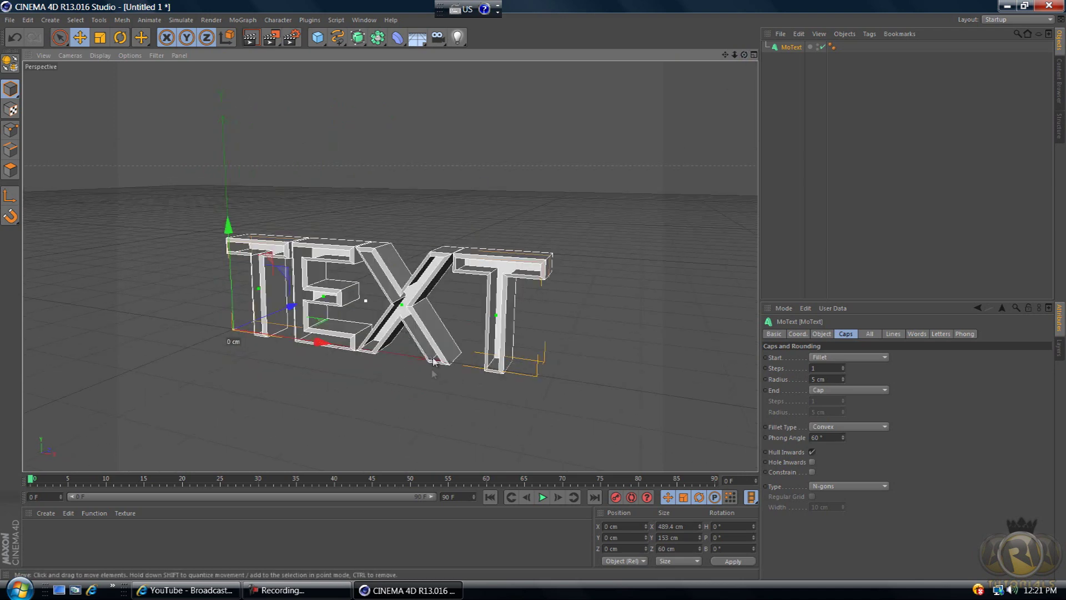
pyautogui.moveTo(744, 55); pyautogui.dragTo(535, 295)
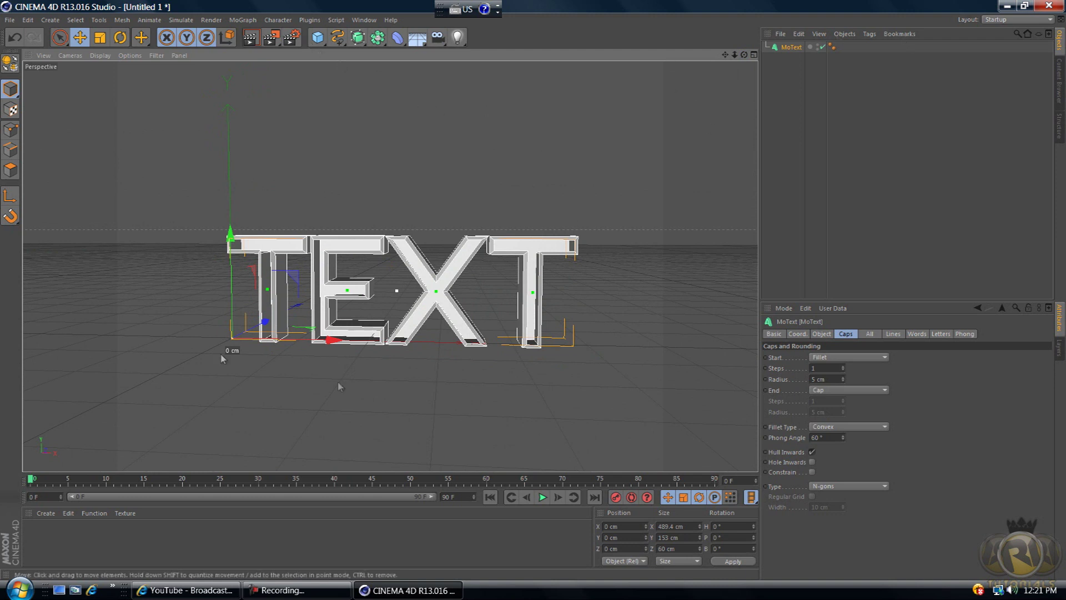
pyautogui.click(792, 48)
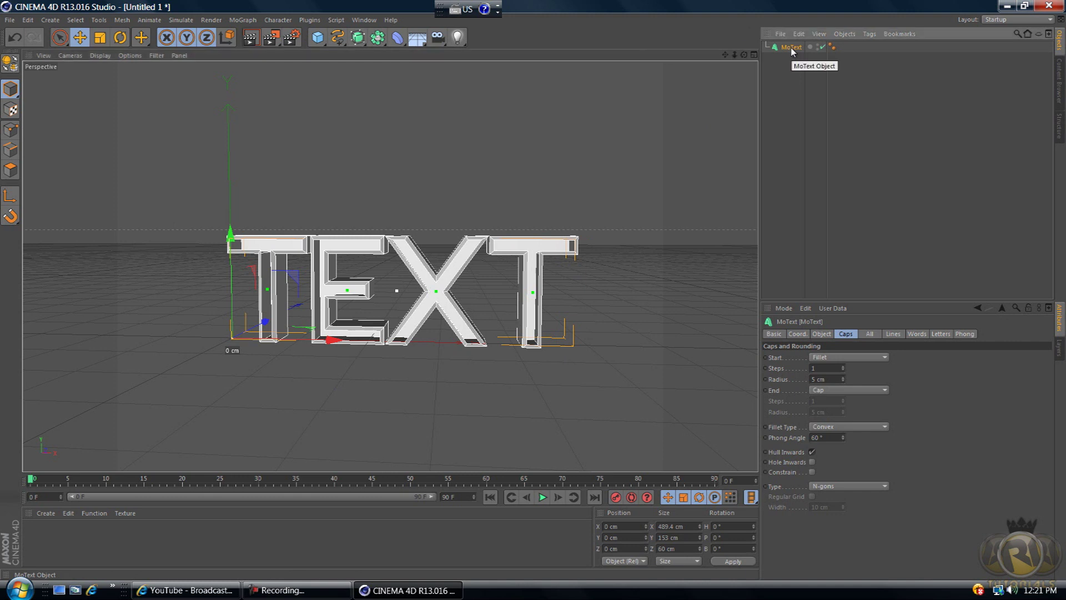
pyautogui.press('c')
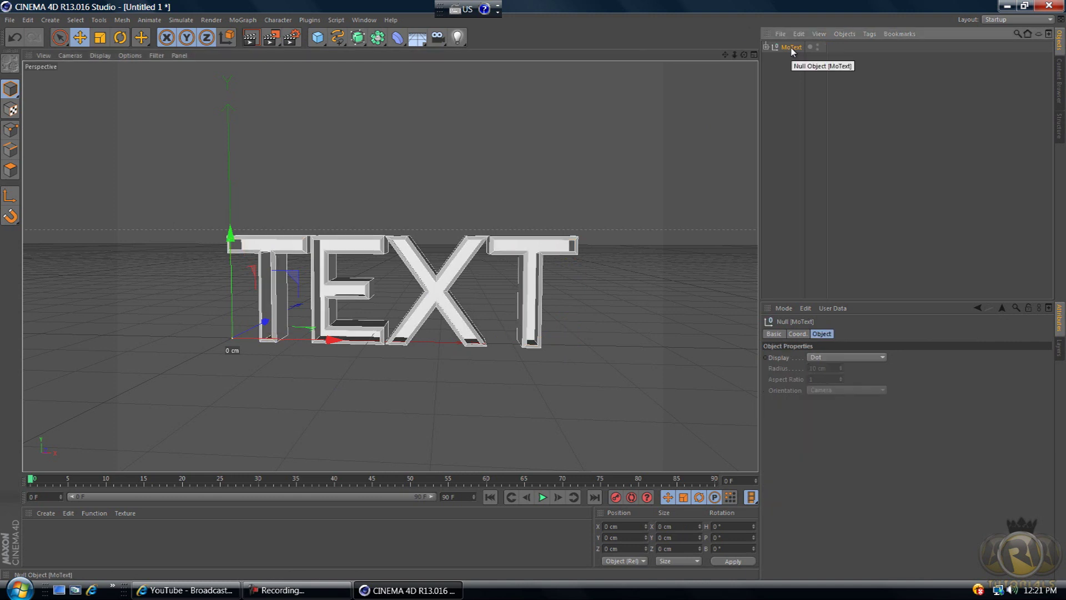
# Step: Select the MoText group with all its nested children and merge them with Connect Objects + Delete
pyautogui.rightClick(791, 49)
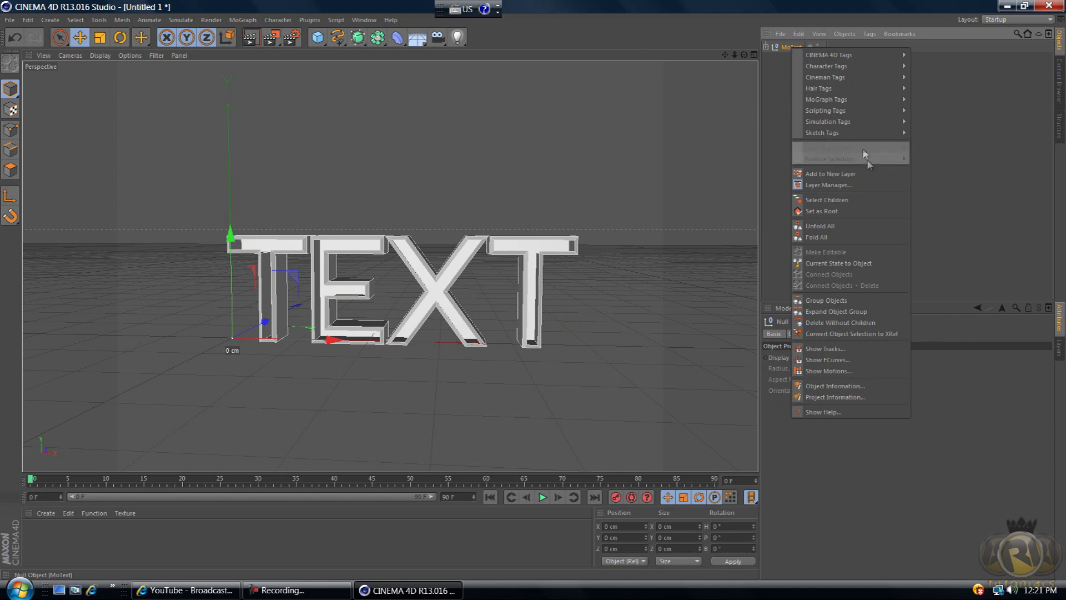
pyautogui.click(831, 200)
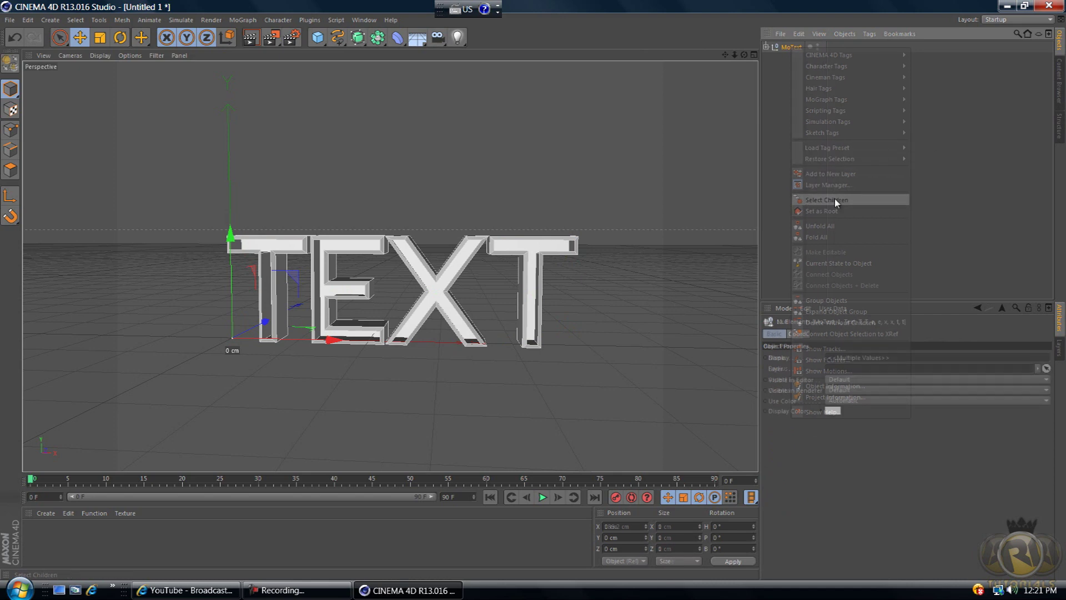
pyautogui.rightClick(794, 50)
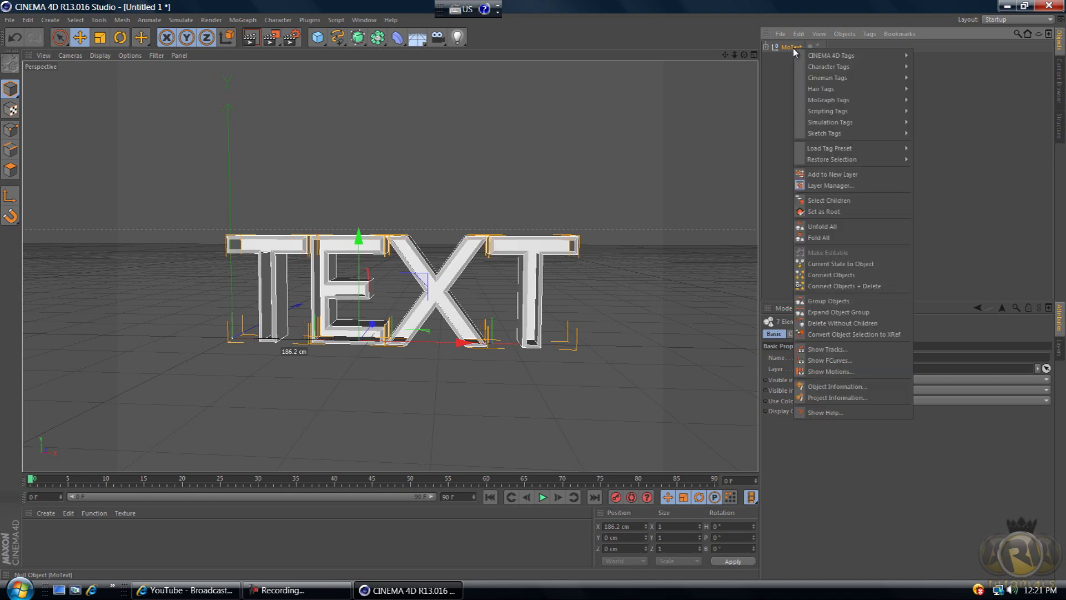
pyautogui.click(834, 200)
pyautogui.rightClick(790, 49)
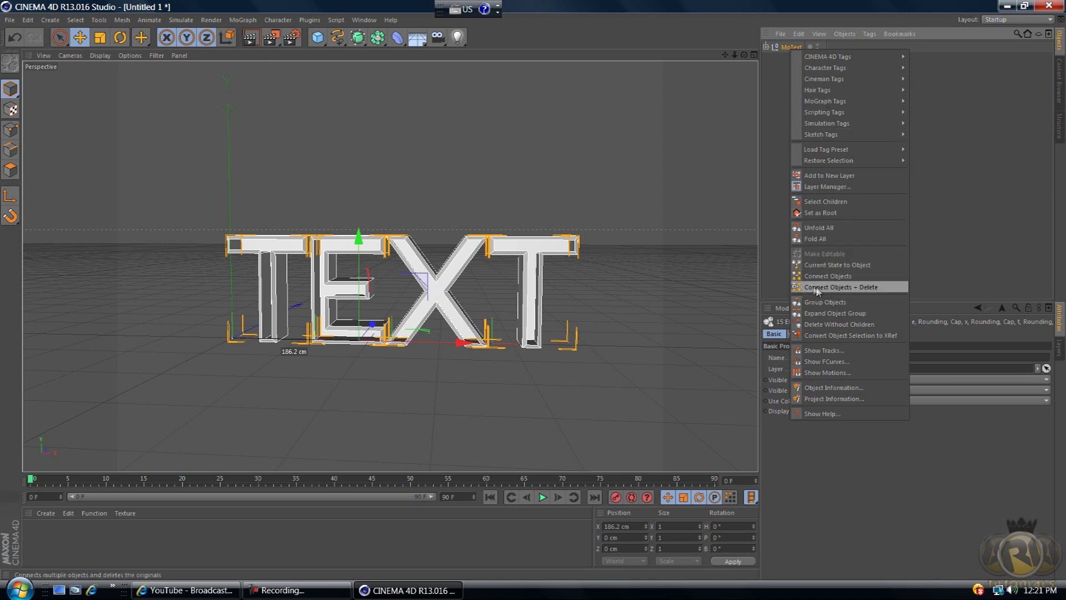
pyautogui.click(867, 287)
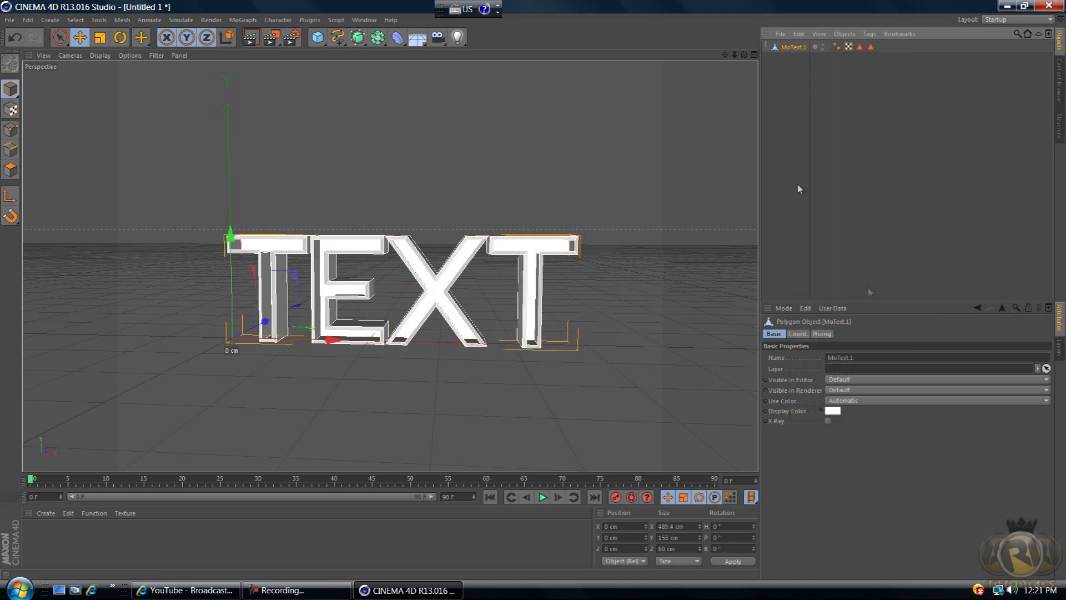
# Step: Start a RealFlow SD export and set the SD file to "text water overflow" on the Desktop
pyautogui.moveTo(744, 55); pyautogui.dragTo(534, 294)
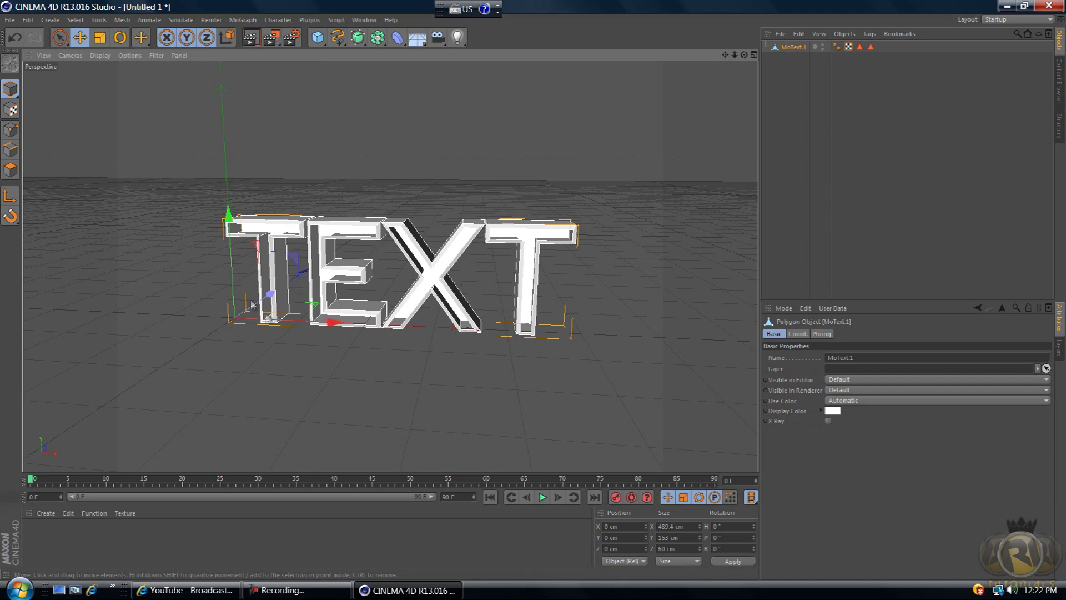
pyautogui.click(309, 20)
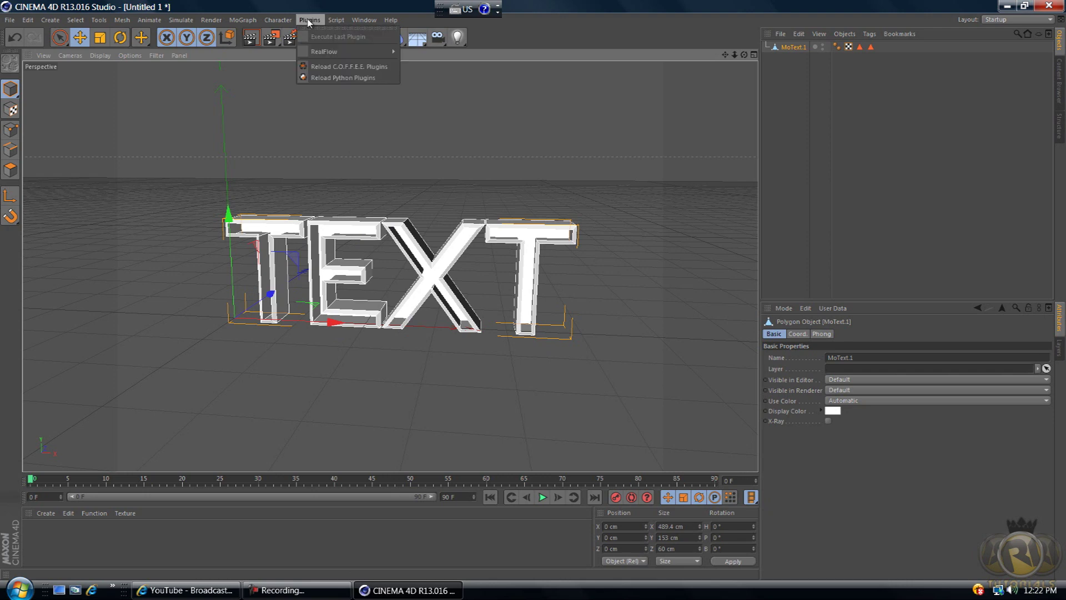
pyautogui.moveTo(315, 51)
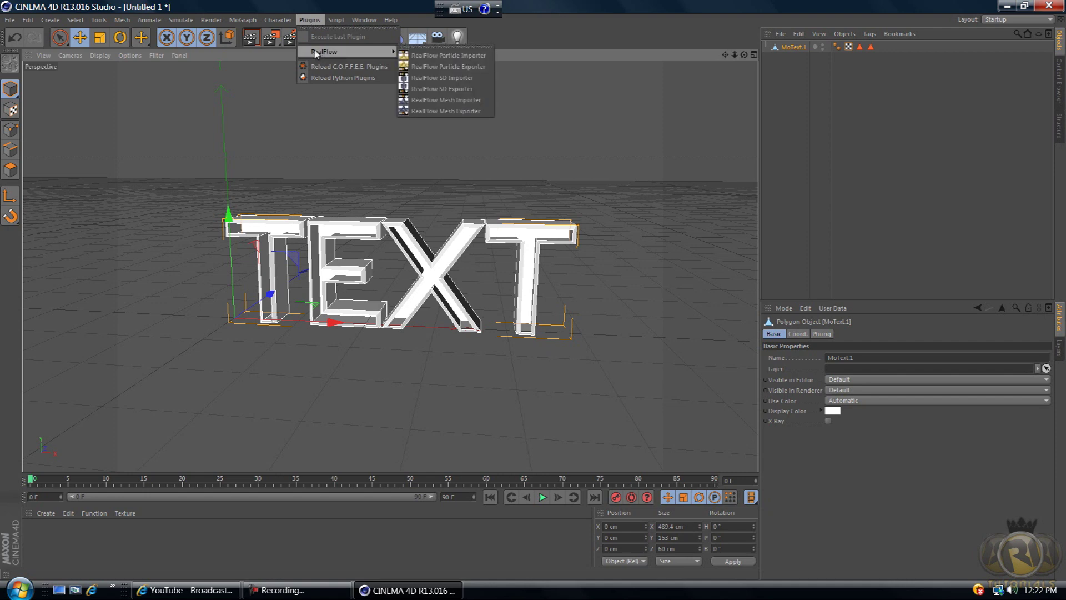
pyautogui.click(475, 89)
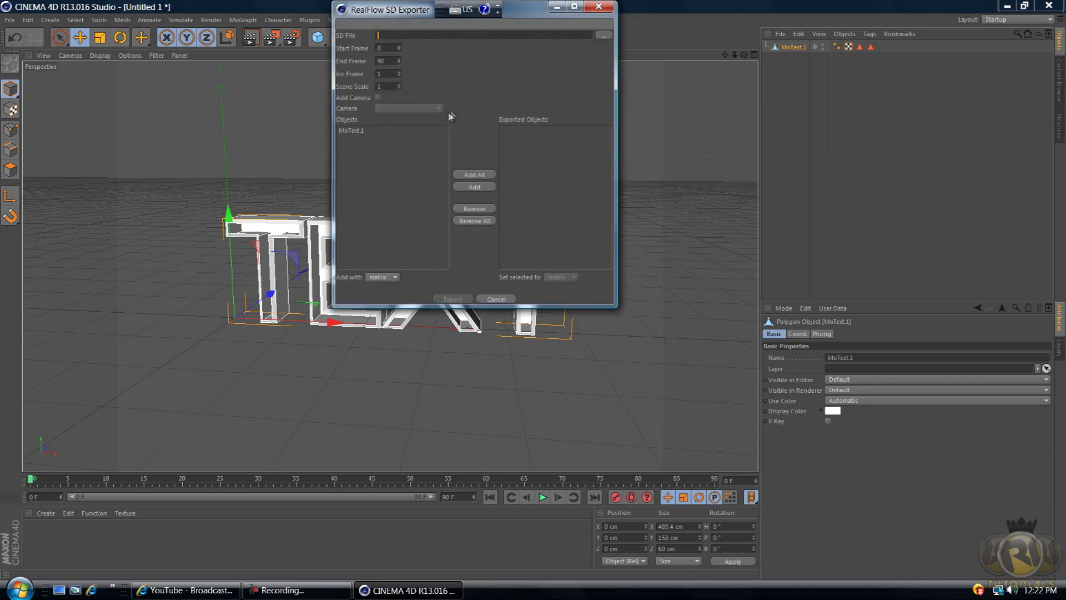
pyautogui.click(604, 35)
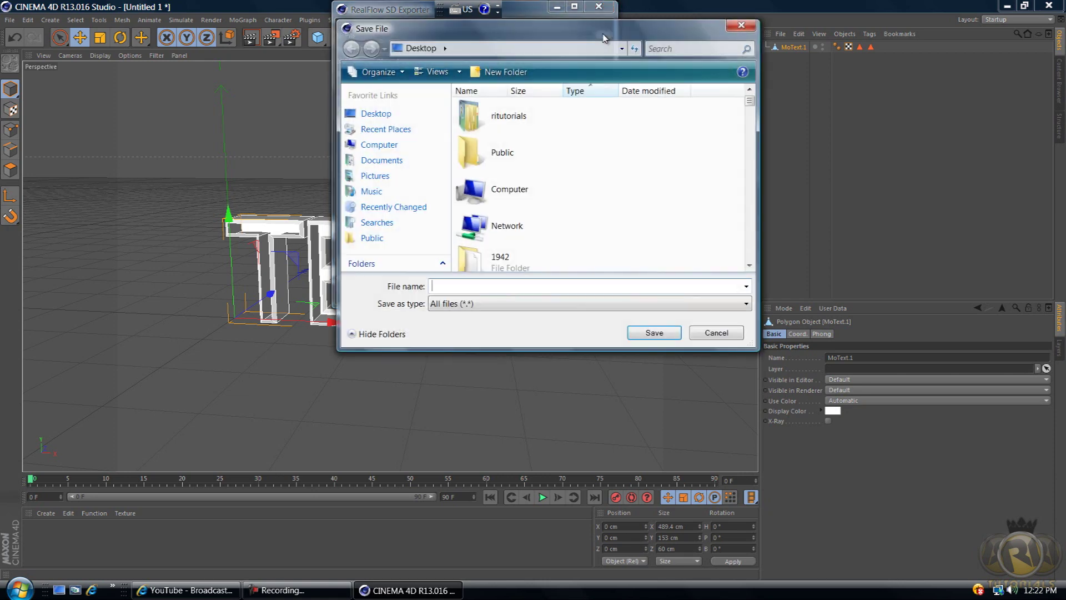
pyautogui.click(367, 115)
pyautogui.write('water over')
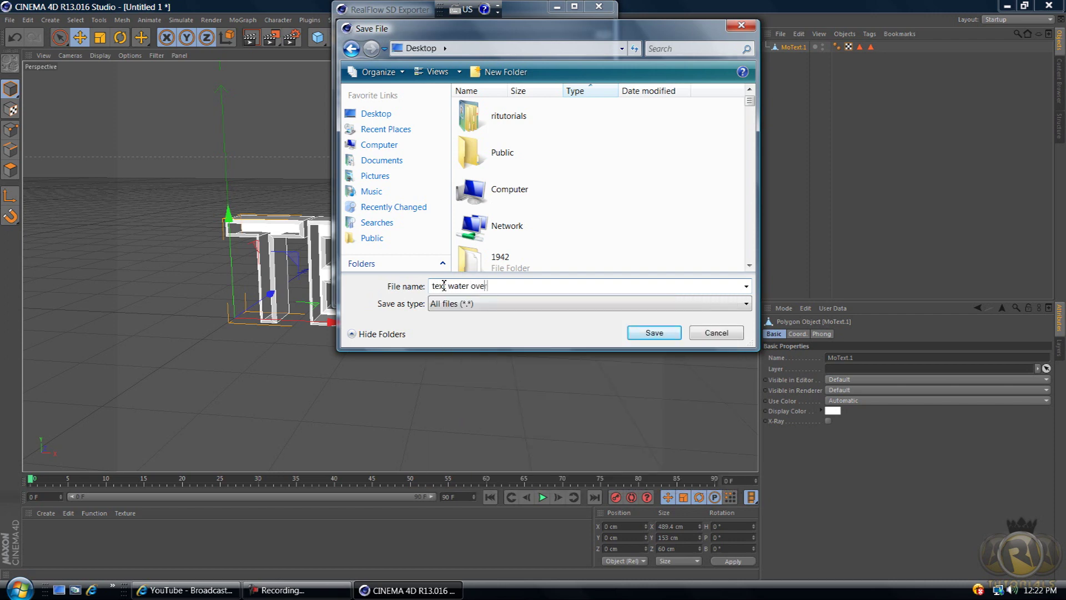
pyautogui.write('low')
pyautogui.click(654, 333)
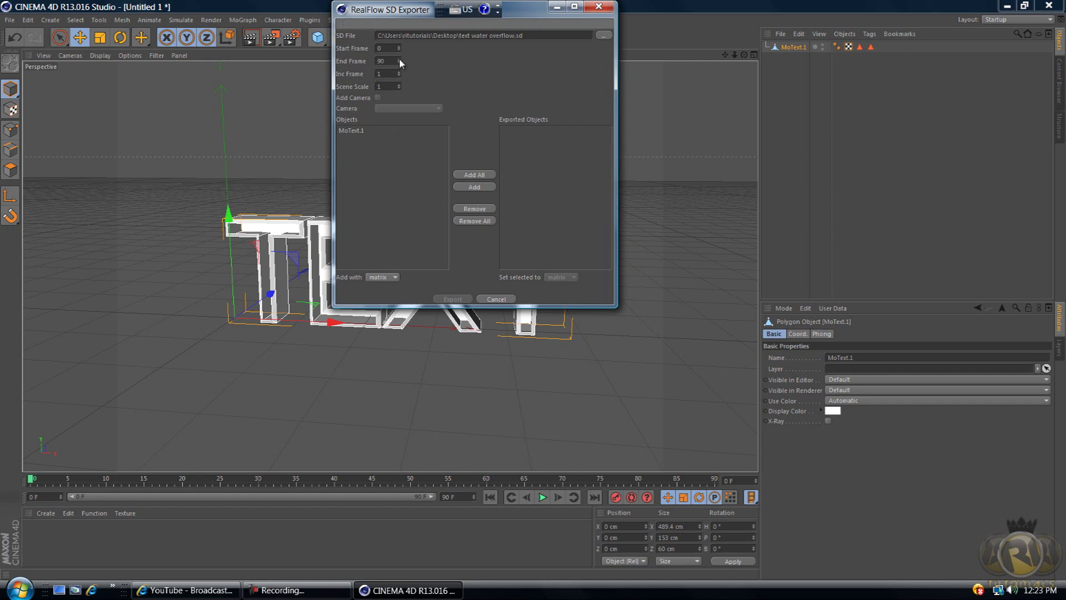
# Step: Add all scene objects to the exported objects and export the SD file
pyautogui.click(475, 175)
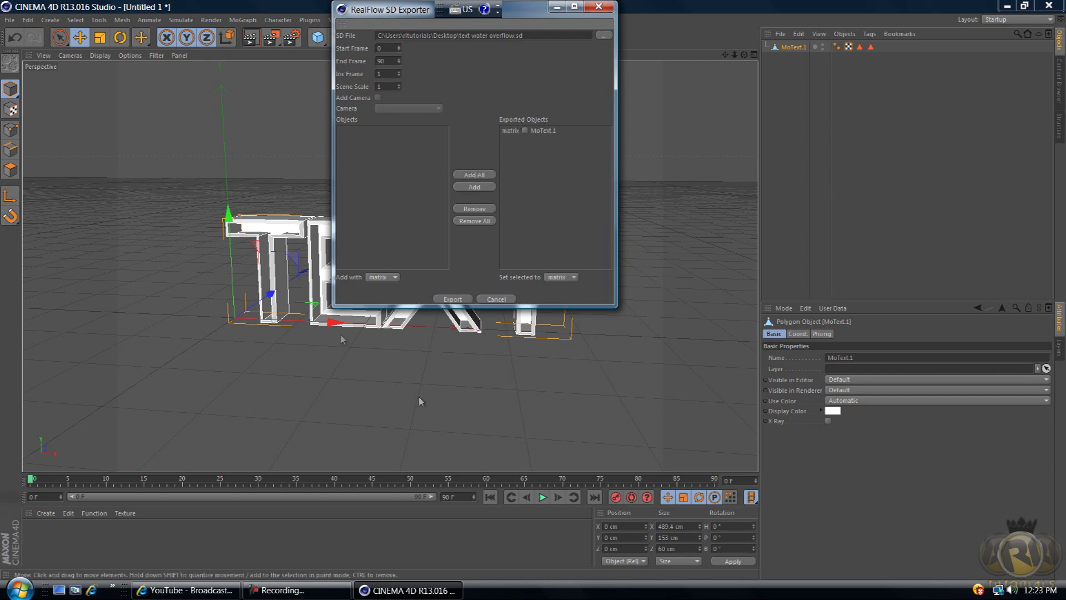
pyautogui.click(453, 299)
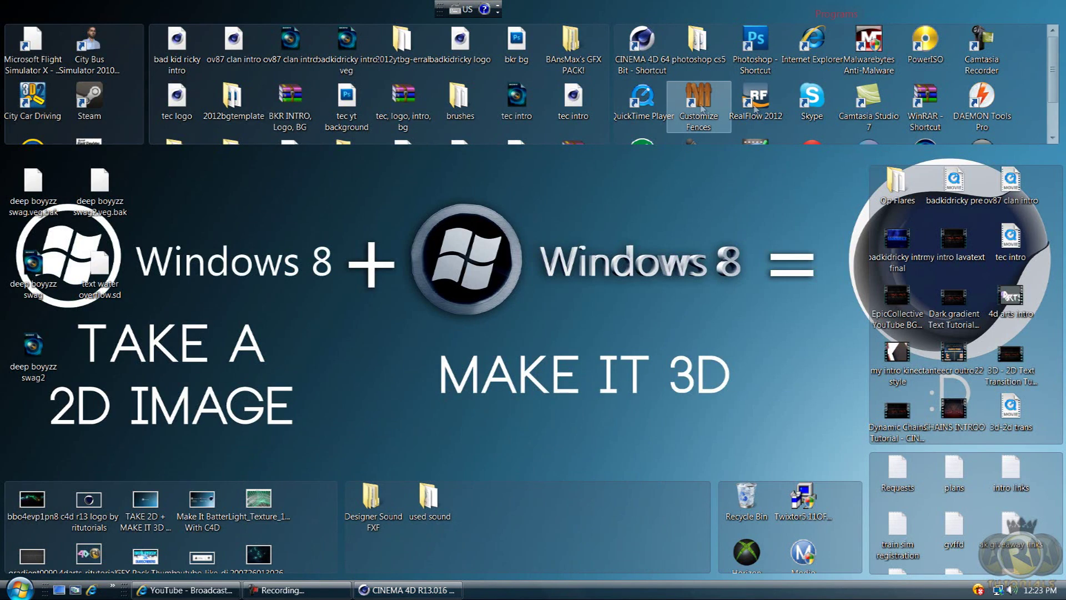
# Step: Launch RealFlow 2012 from the desktop
pyautogui.doubleClick(765, 97)
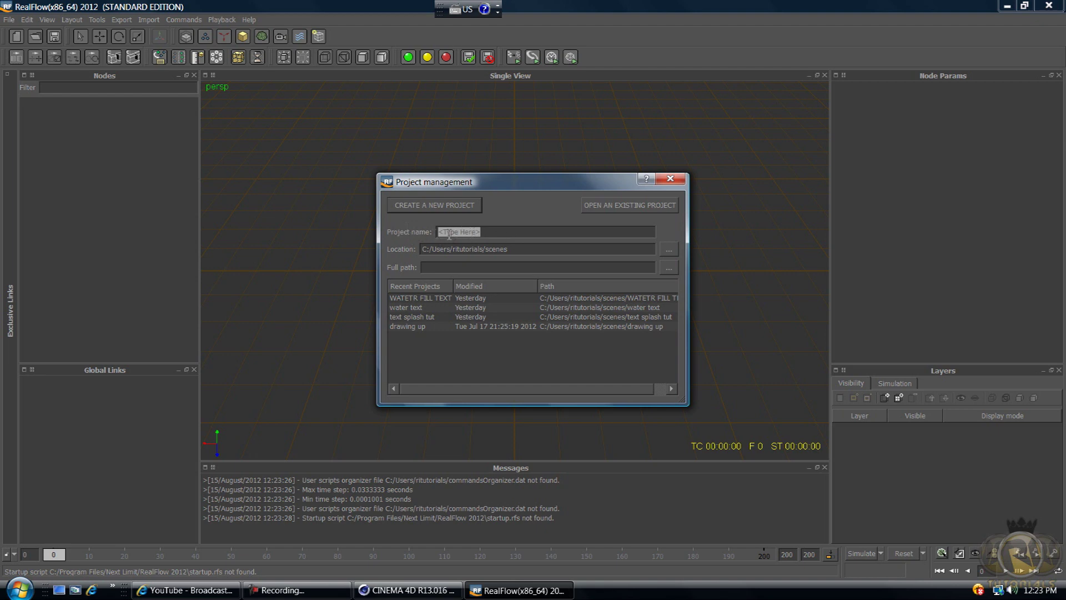
# Step: Create a new project named "text water overflow" in the default scenes location
pyautogui.write('text')
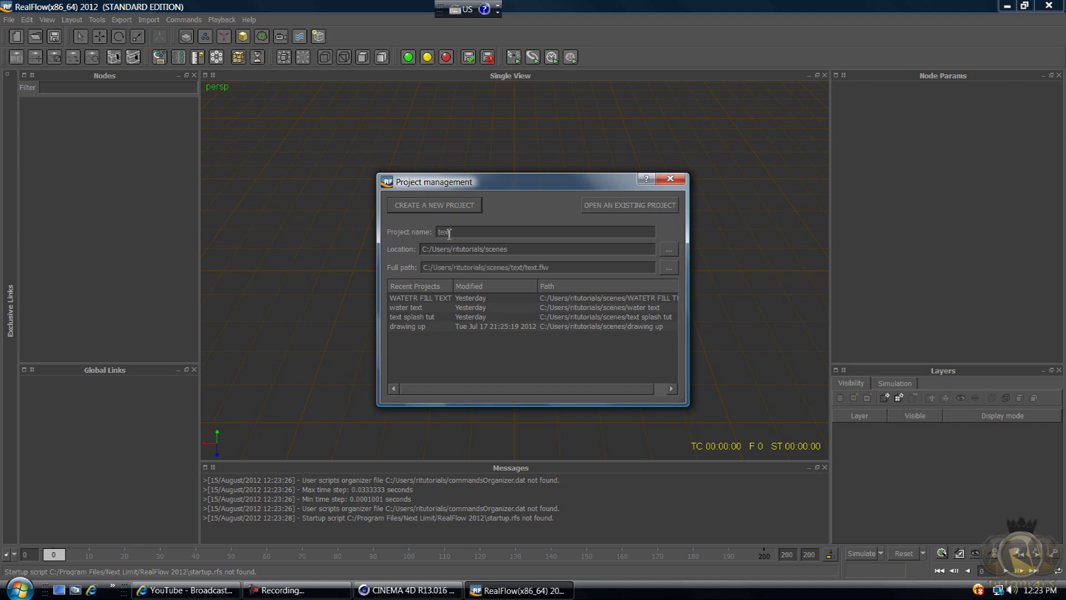
pyautogui.write(' water overflow')
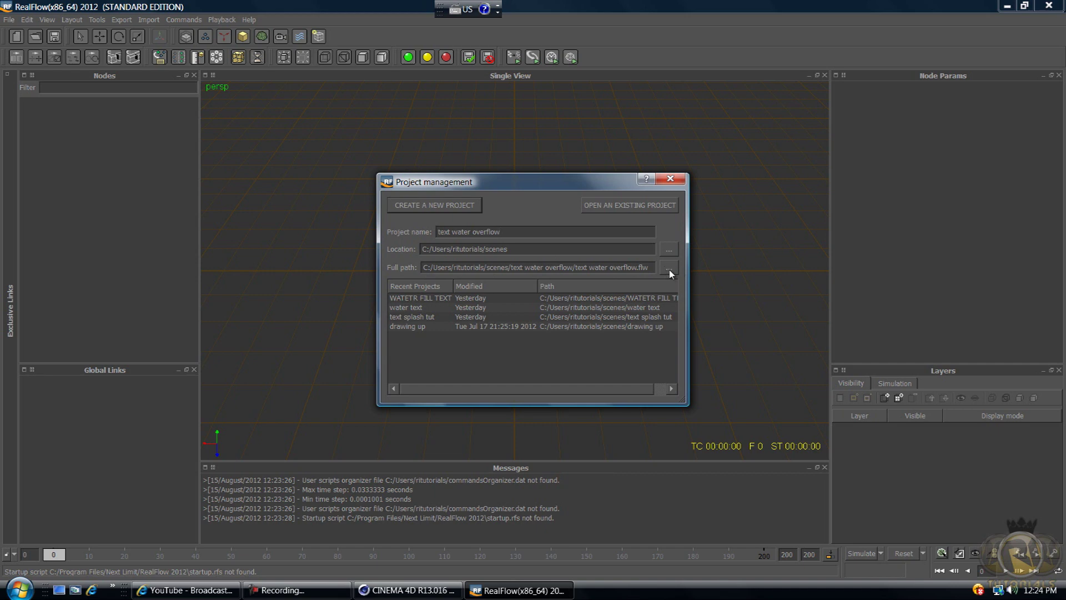
pyautogui.click(441, 206)
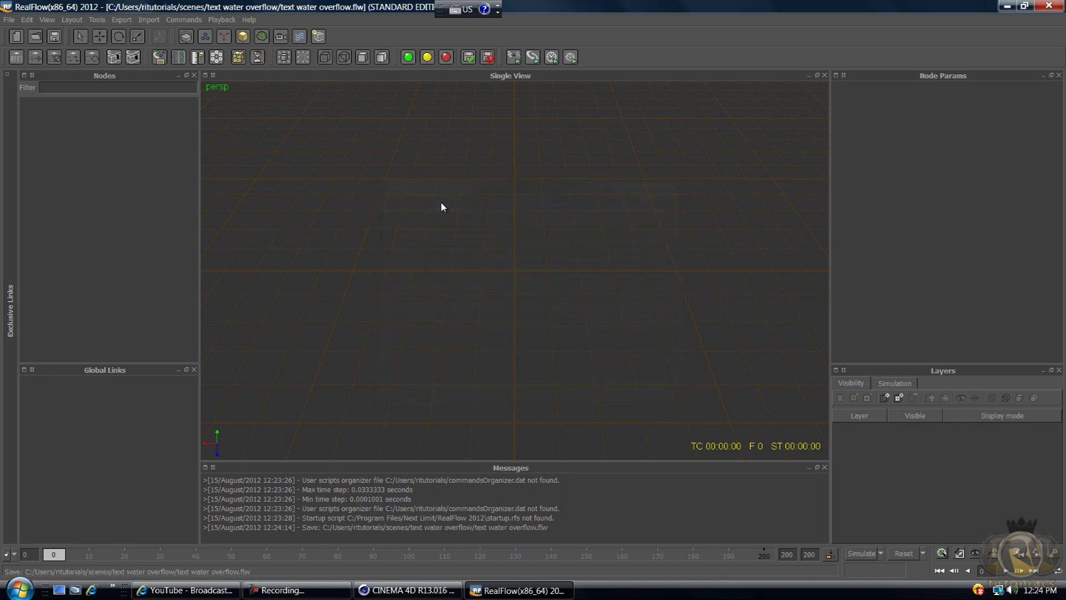
# Step: Import the object file "text water overflow.sd" from the Desktop into the scene
pyautogui.click(150, 20)
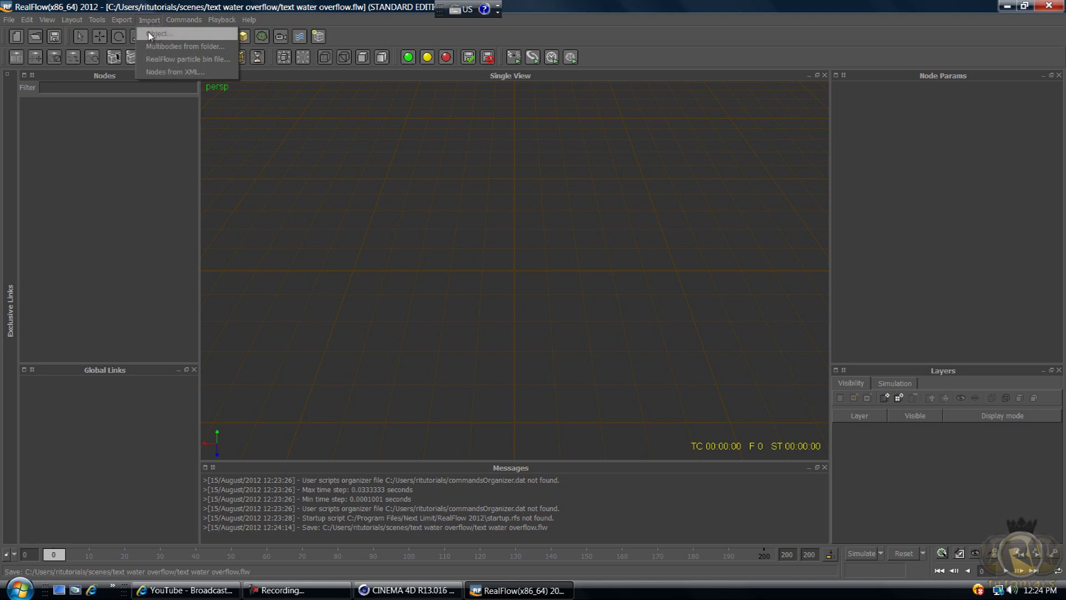
pyautogui.click(157, 33)
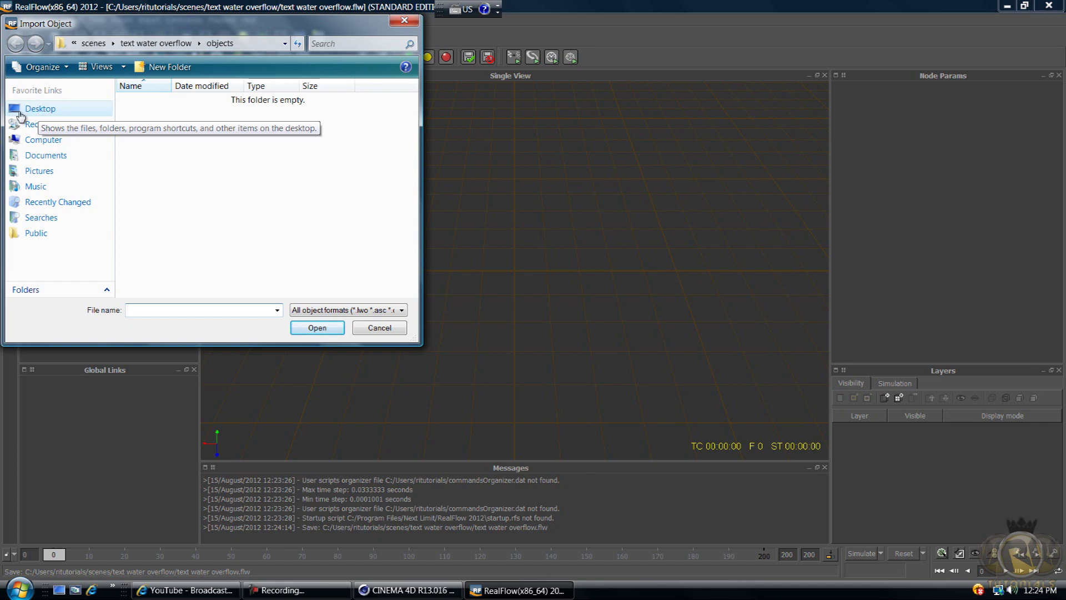
pyautogui.click(23, 109)
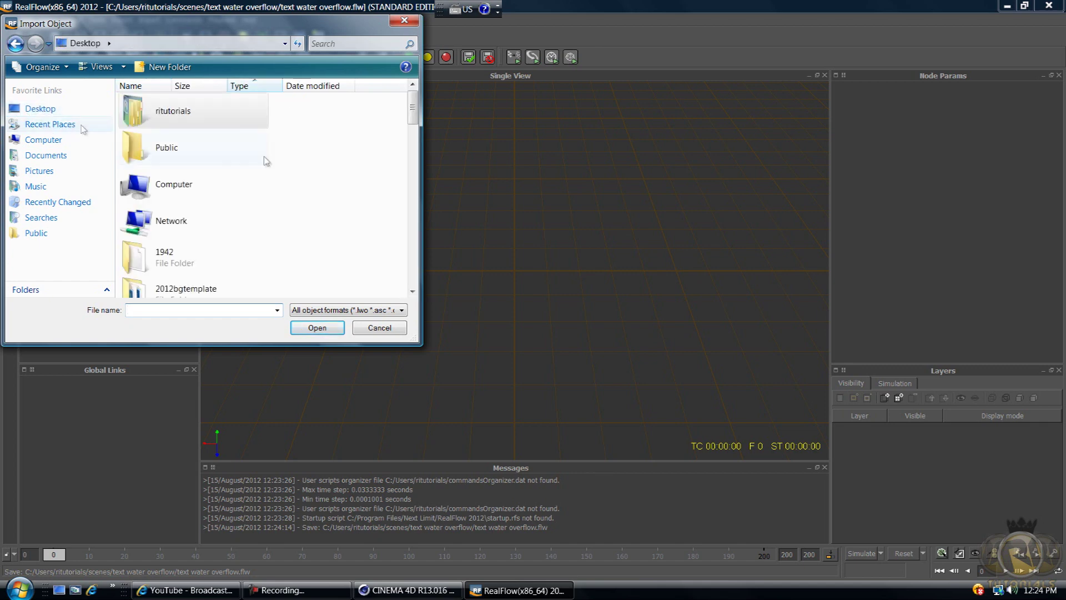
pyautogui.moveTo(414, 113); pyautogui.dragTo(413, 268)
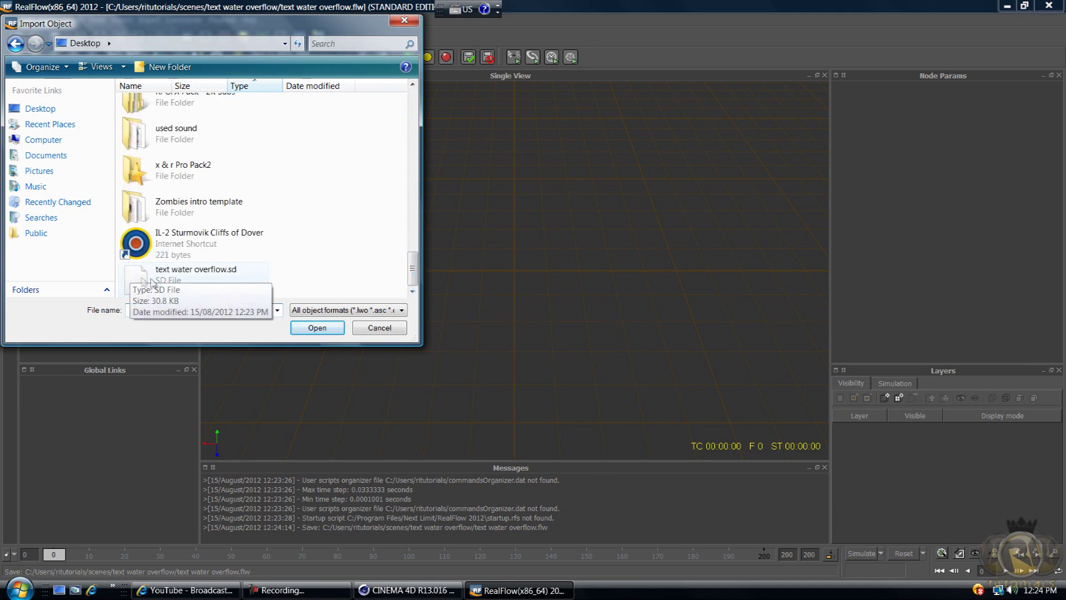
pyautogui.click(161, 284)
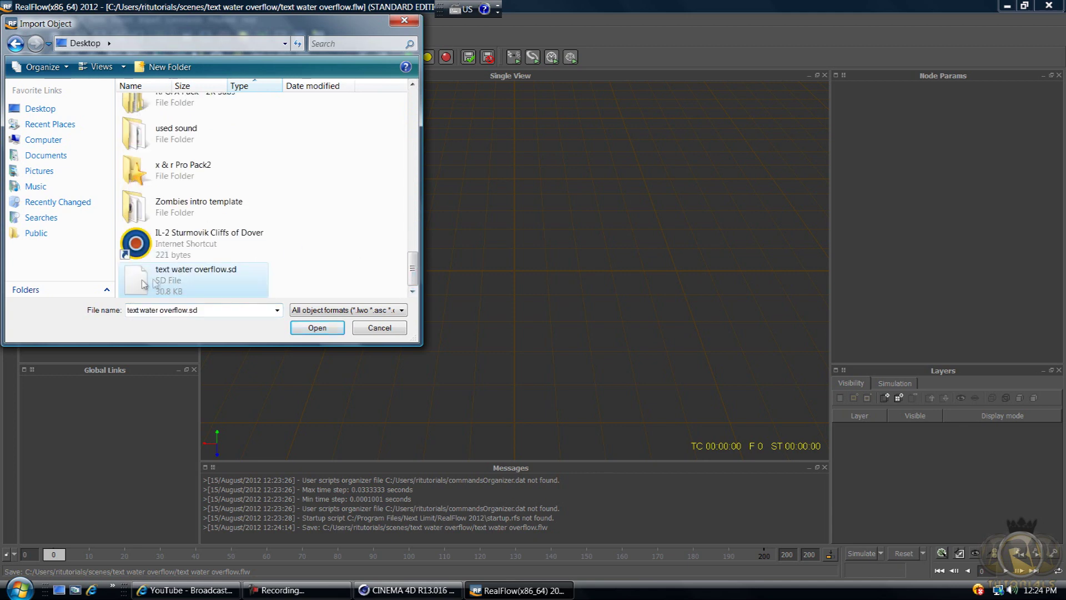
pyautogui.click(318, 328)
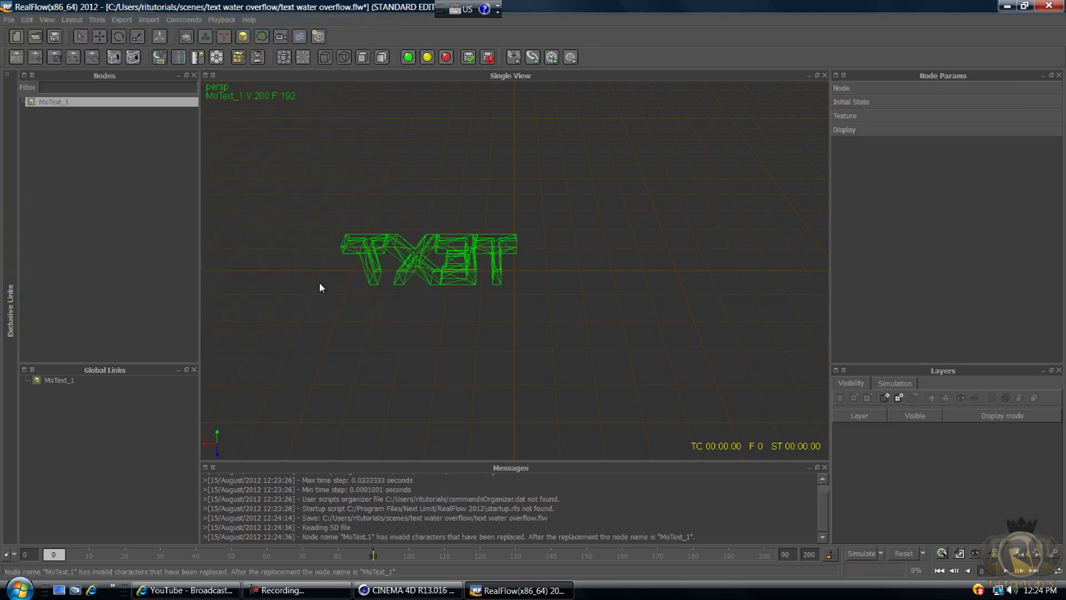
# Step: Examine the imported text model from the front, bringing it upright and centred in the perspective view
pyautogui.keyDown('alt'); pyautogui.moveTo(552, 241); pyautogui.dragTo(301, 170); pyautogui.keyUp('alt')
pyautogui.keyDown('alt'); pyautogui.moveTo(580, 241); pyautogui.dragTo(490, 315, button='middle'); pyautogui.keyUp('alt')
pyautogui.scroll(5, 490, 314)
pyautogui.scroll(-1, 490, 314)
pyautogui.moveTo(489, 315)
pyautogui.keyDown('alt'); pyautogui.mouseDown()
pyautogui.moveTo(676, 311)
pyautogui.moveTo(498, 317)
pyautogui.moveTo(492, 352)
pyautogui.moveTo(483, 317)
pyautogui.moveTo(482, 326)
pyautogui.mouseUp(); pyautogui.keyUp('alt')
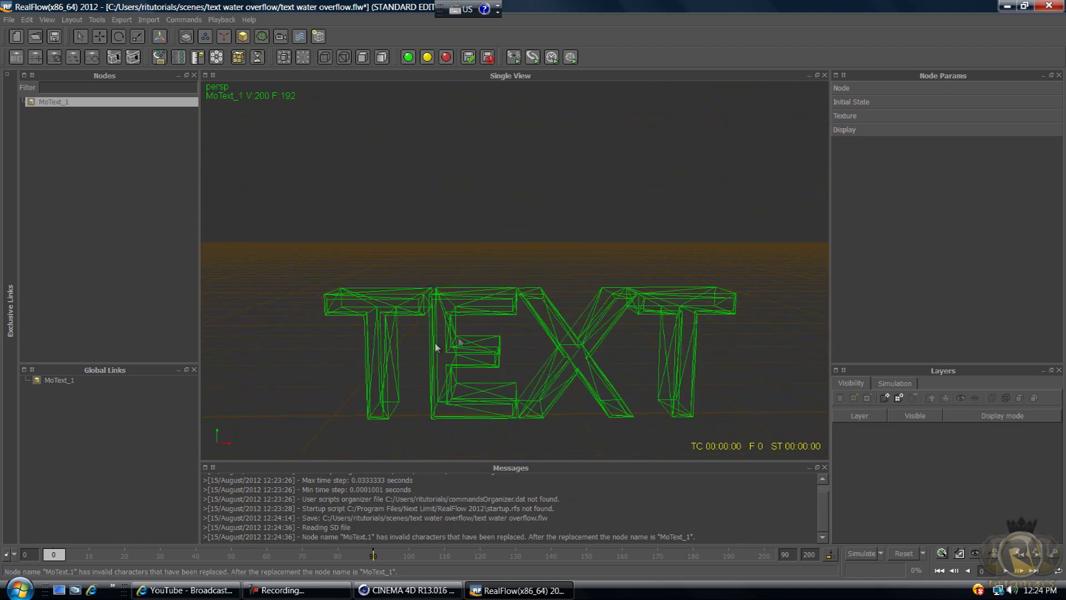
pyautogui.scroll(-3, 465, 327)
pyautogui.scroll(2, 464, 327)
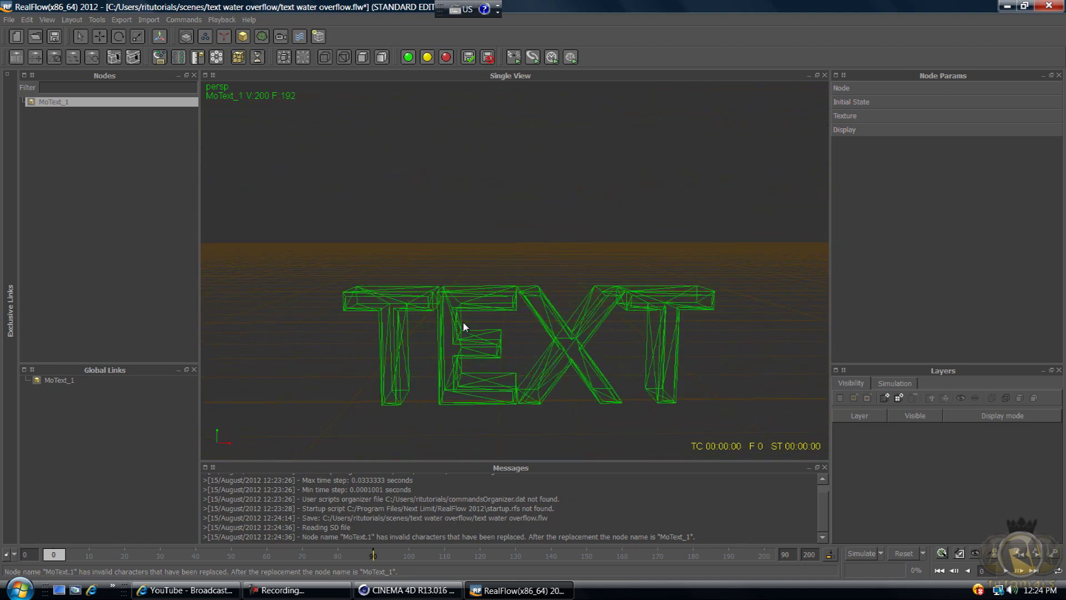
pyautogui.keyDown('alt'); pyautogui.moveTo(478, 318); pyautogui.dragTo(452, 248); pyautogui.keyUp('alt')
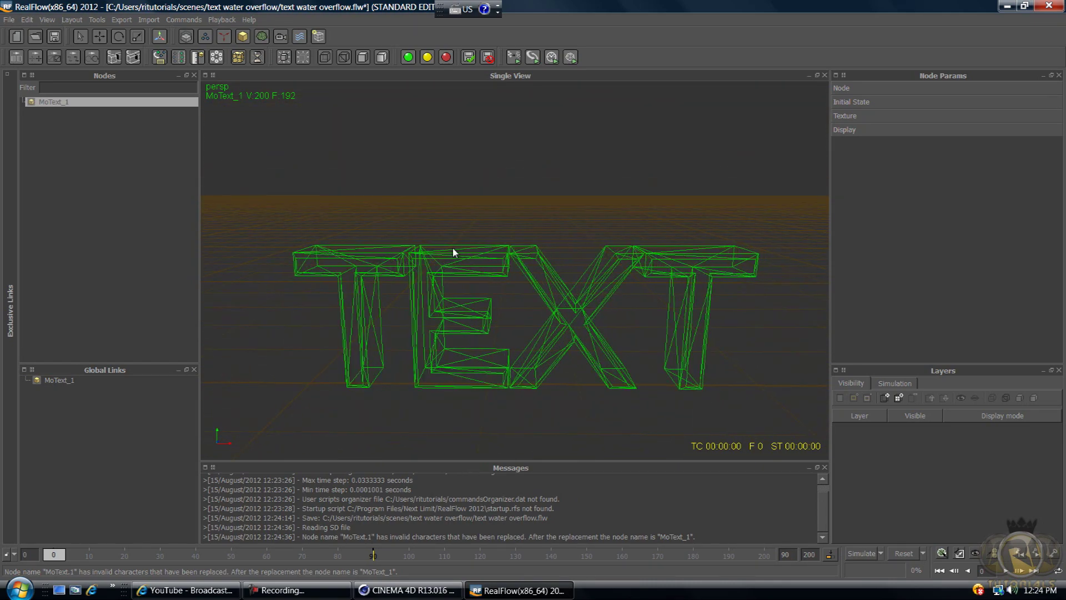
pyautogui.scroll(-4, 453, 248)
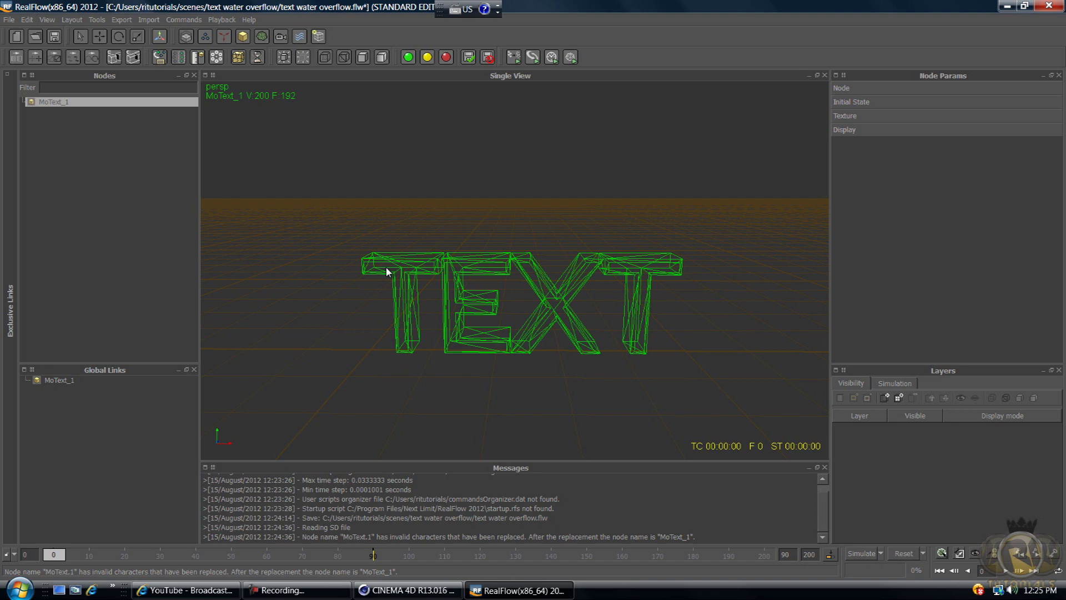
# Step: Add a Fill Object particle emitter and assign MoText_1 as the object it fills
pyautogui.click(204, 38)
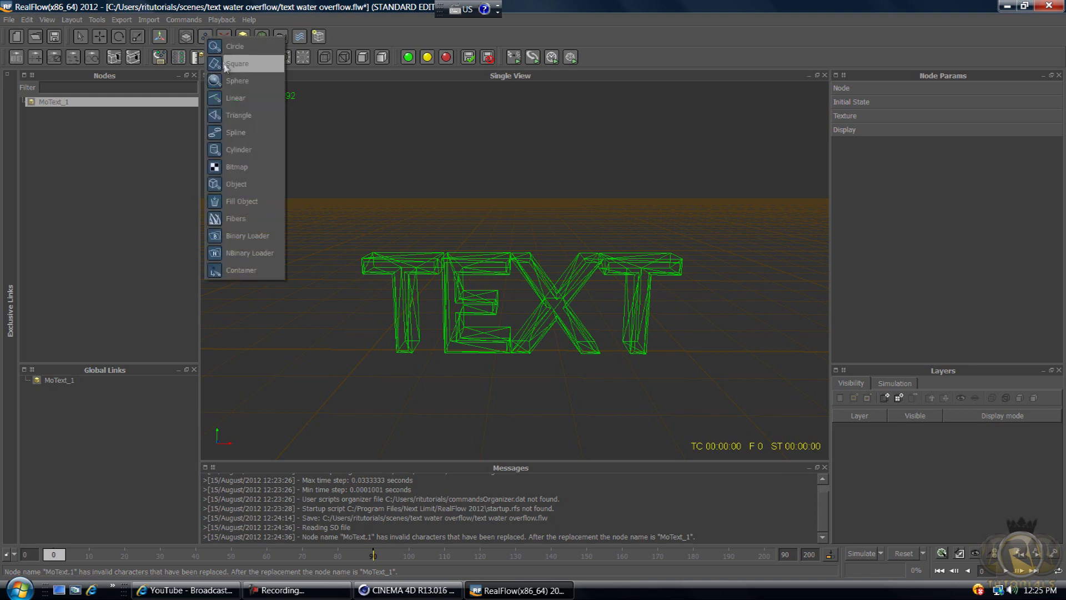
pyautogui.click(244, 202)
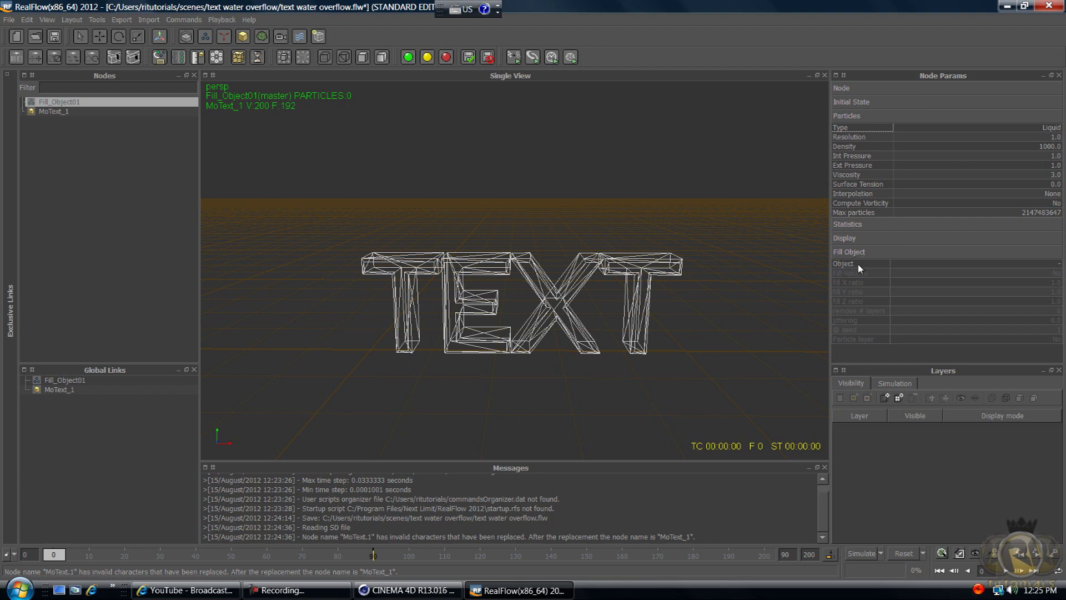
pyautogui.click(1060, 268)
pyautogui.click(1061, 268)
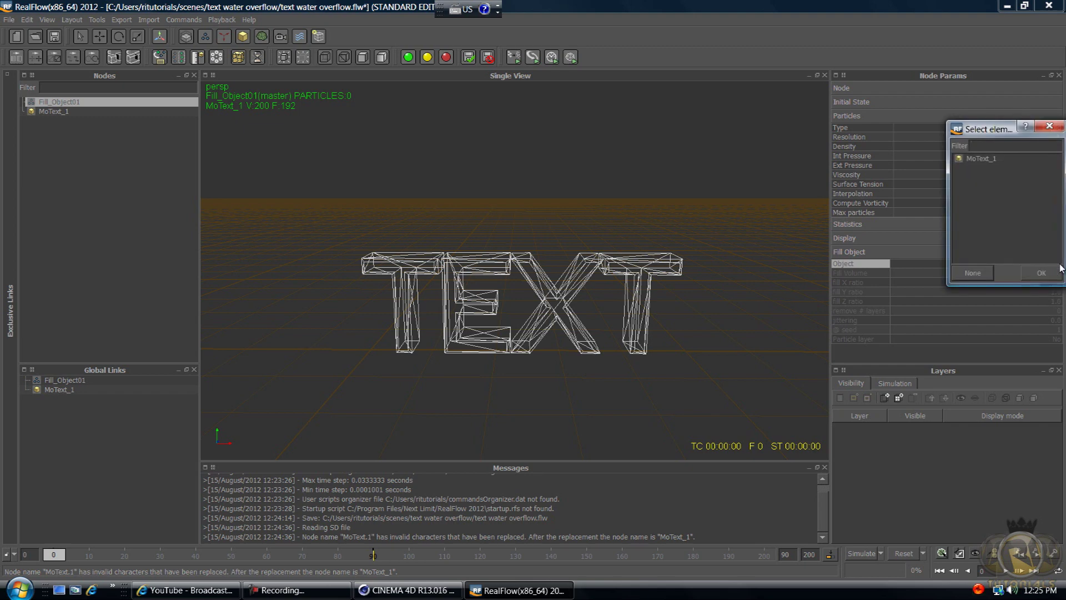
pyautogui.click(988, 160)
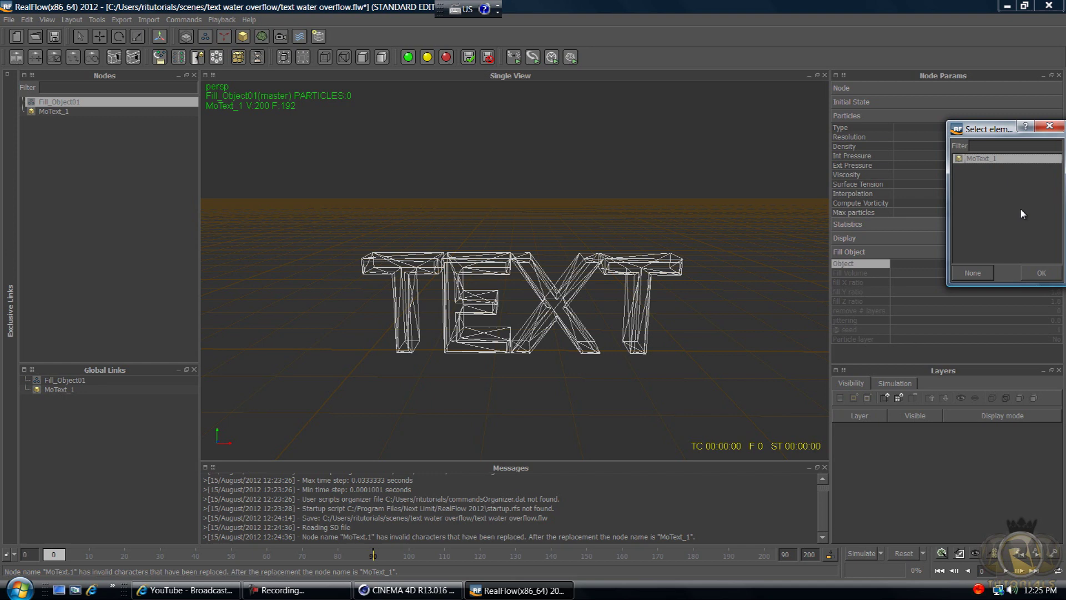
pyautogui.click(1040, 274)
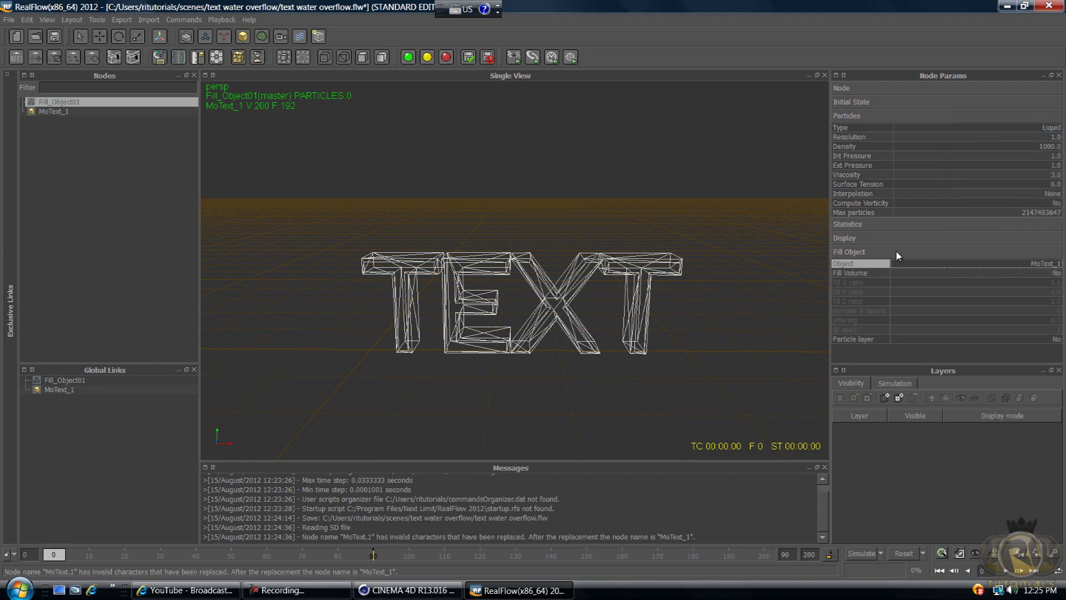
# Step: Set the fill emitter's particle resolution to 50 and set Fill Volume to Yes
pyautogui.doubleClick(1054, 136)
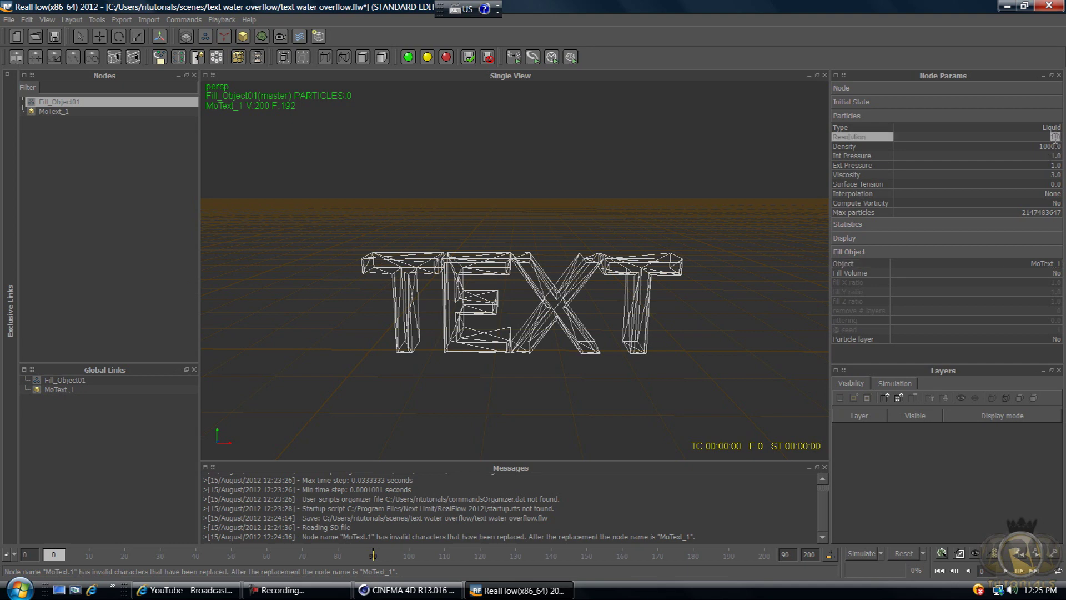
pyautogui.write('50')
pyautogui.click(1058, 274)
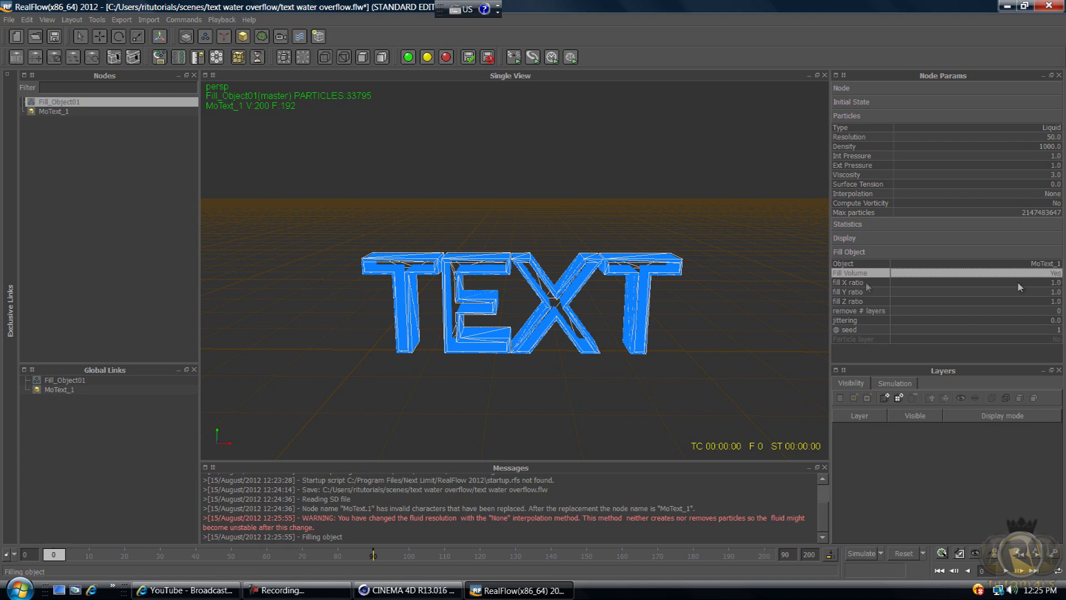
# Step: Add an Attractor daemon to the scene
pyautogui.moveTo(671, 260)
pyautogui.keyDown('alt'); pyautogui.mouseDown()
pyautogui.moveTo(674, 245)
pyautogui.moveTo(601, 219)
pyautogui.moveTo(490, 249)
pyautogui.moveTo(659, 267)
pyautogui.moveTo(700, 261)
pyautogui.moveTo(655, 244)
pyautogui.moveTo(678, 240)
pyautogui.moveTo(675, 261)
pyautogui.moveTo(687, 252)
pyautogui.mouseUp(); pyautogui.keyUp('alt')
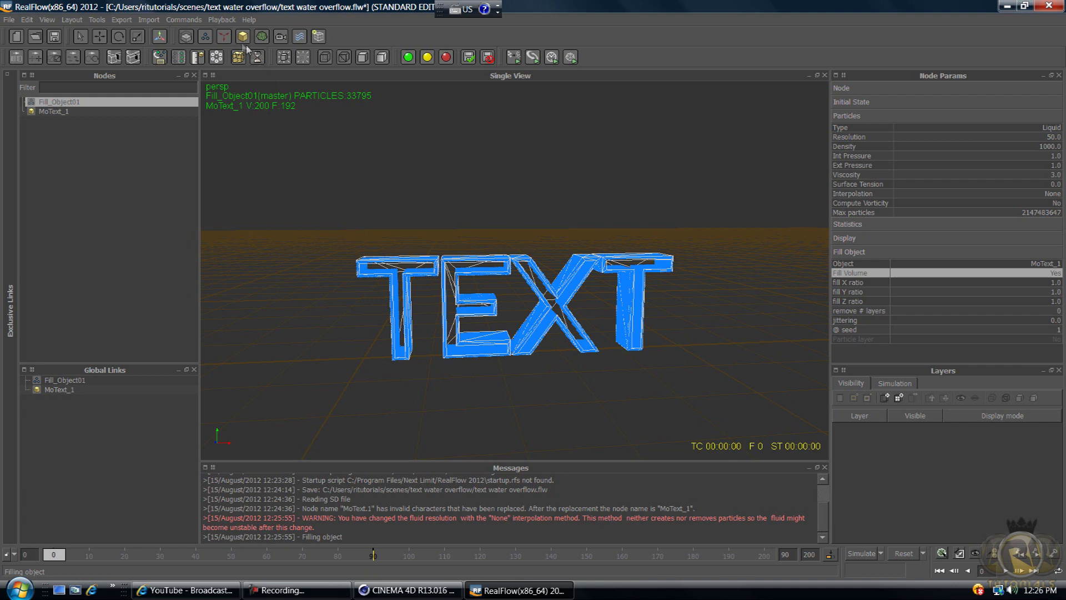
pyautogui.click(223, 36)
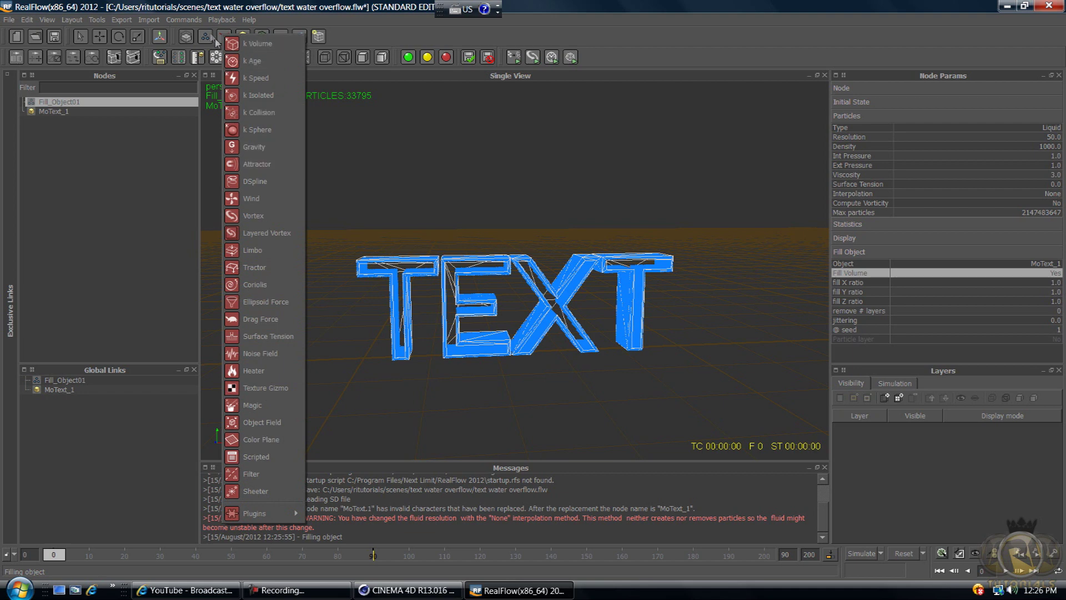
pyautogui.click(222, 37)
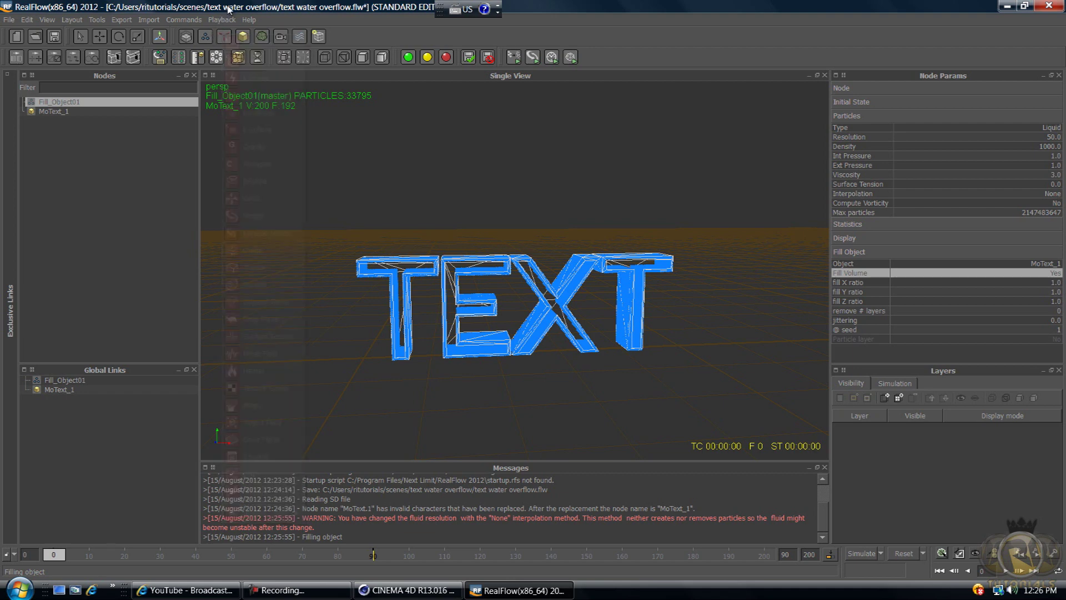
pyautogui.click(225, 38)
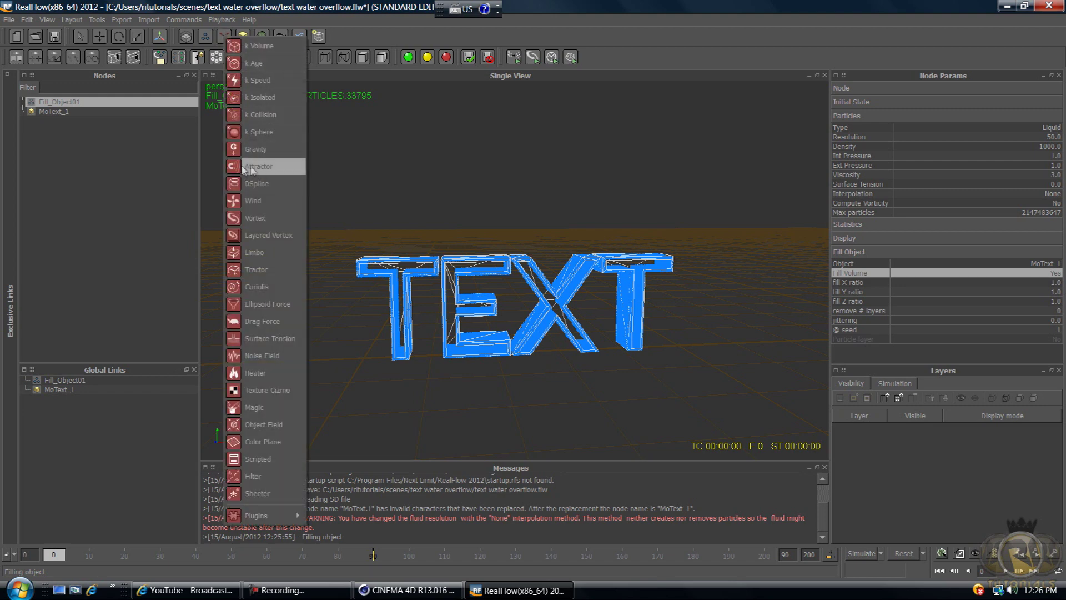
pyautogui.click(267, 168)
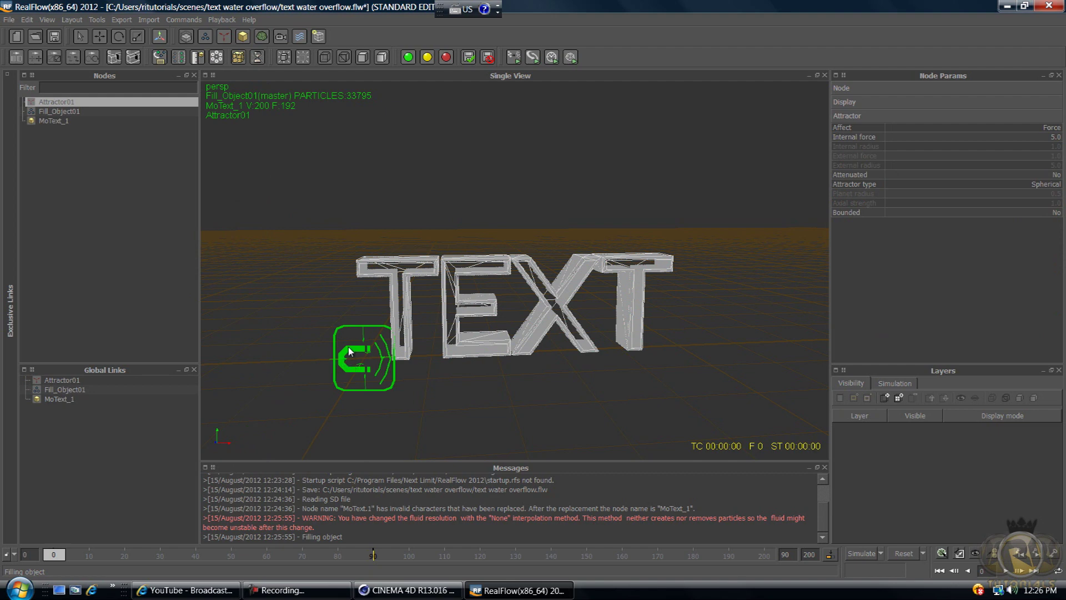
# Step: Move the attractor above and to the left of the text, to about X -0.99, Y 3.26
pyautogui.press('w')
pyautogui.moveTo(361, 291); pyautogui.dragTo(337, 71)
pyautogui.moveTo(430, 153); pyautogui.dragTo(360, 152)
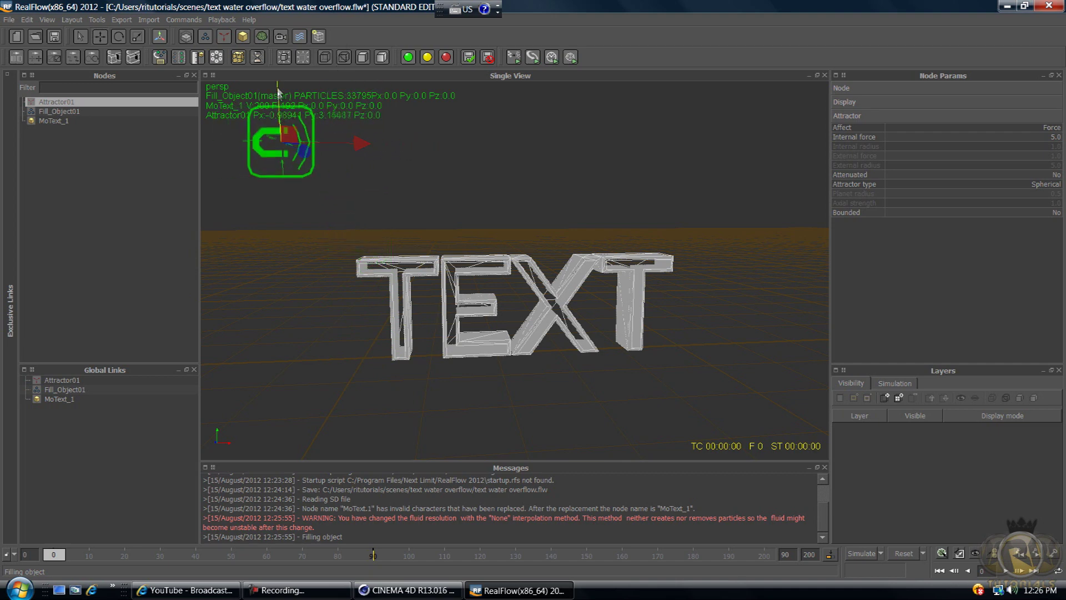
pyautogui.moveTo(280, 96); pyautogui.dragTo(279, 86)
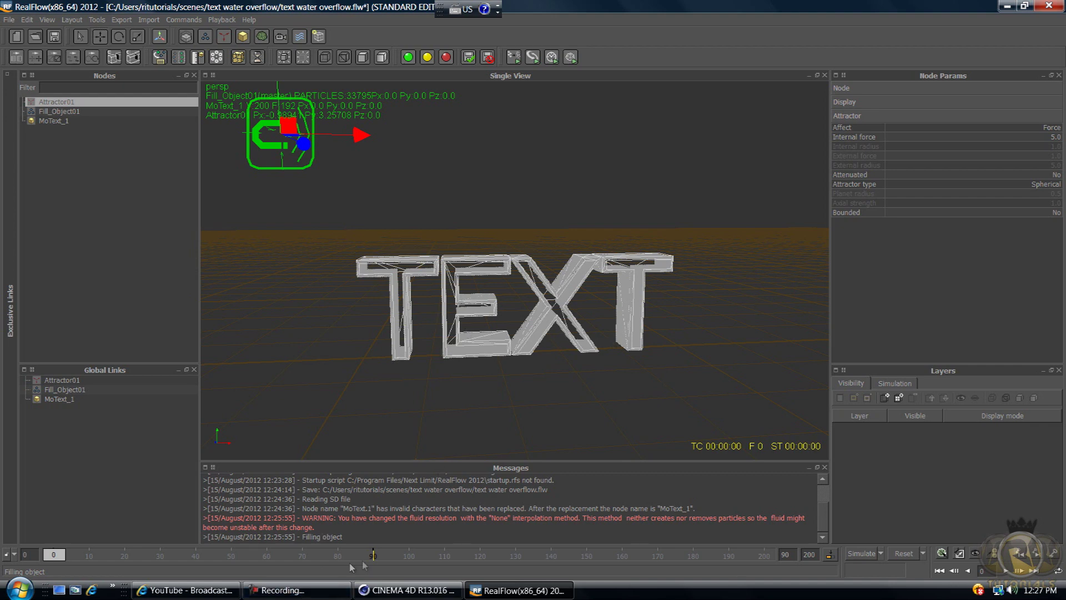
# Step: Run the particle simulation with the attractor pulling on the filled text
pyautogui.click(859, 554)
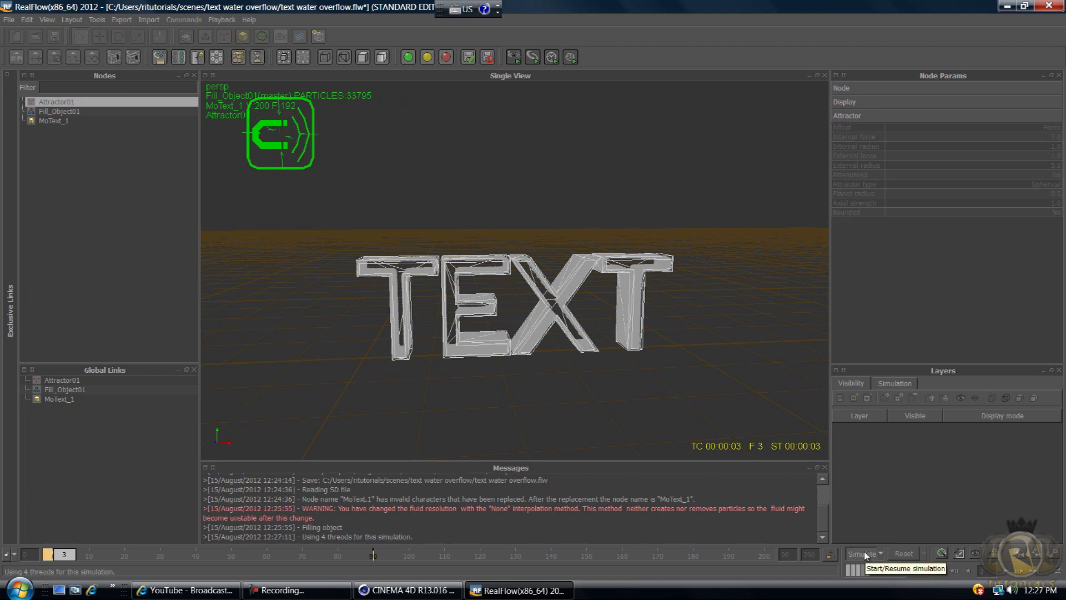
pyautogui.moveTo(294, 594)
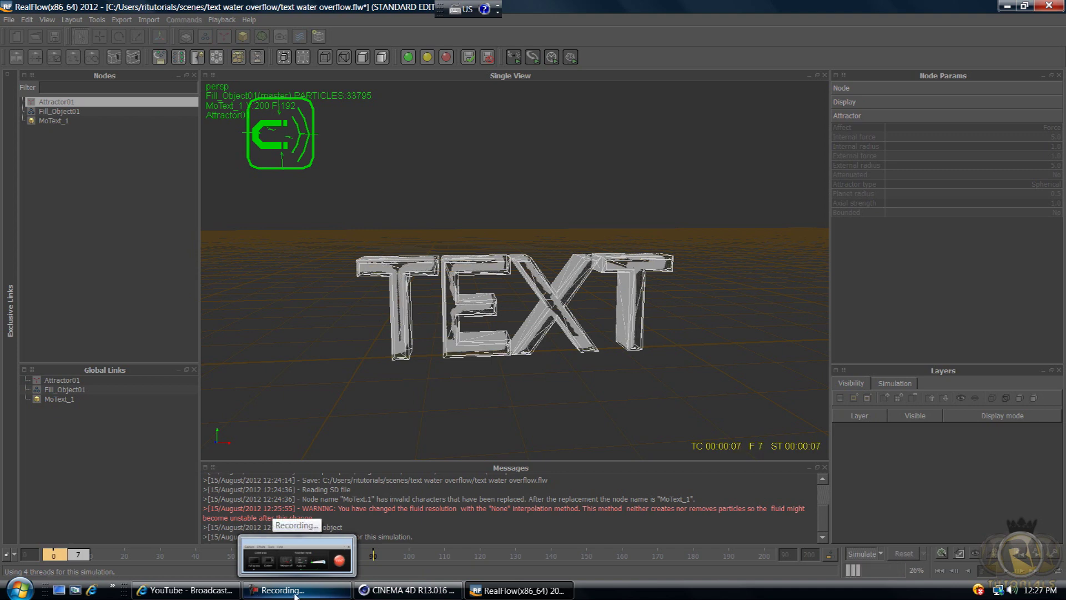
pyautogui.click(295, 591)
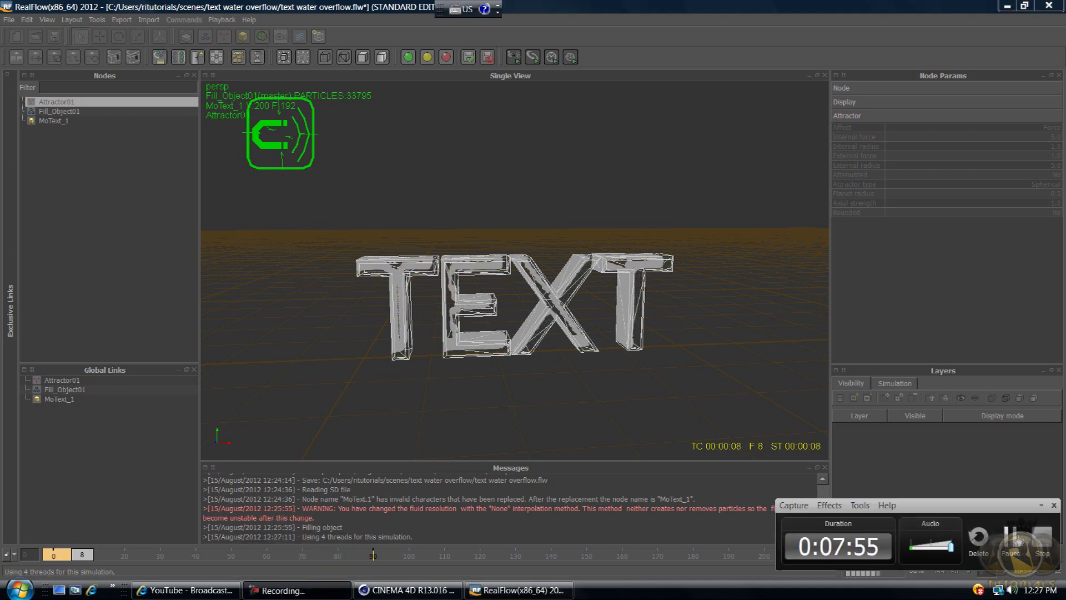
pyautogui.click(1020, 539)
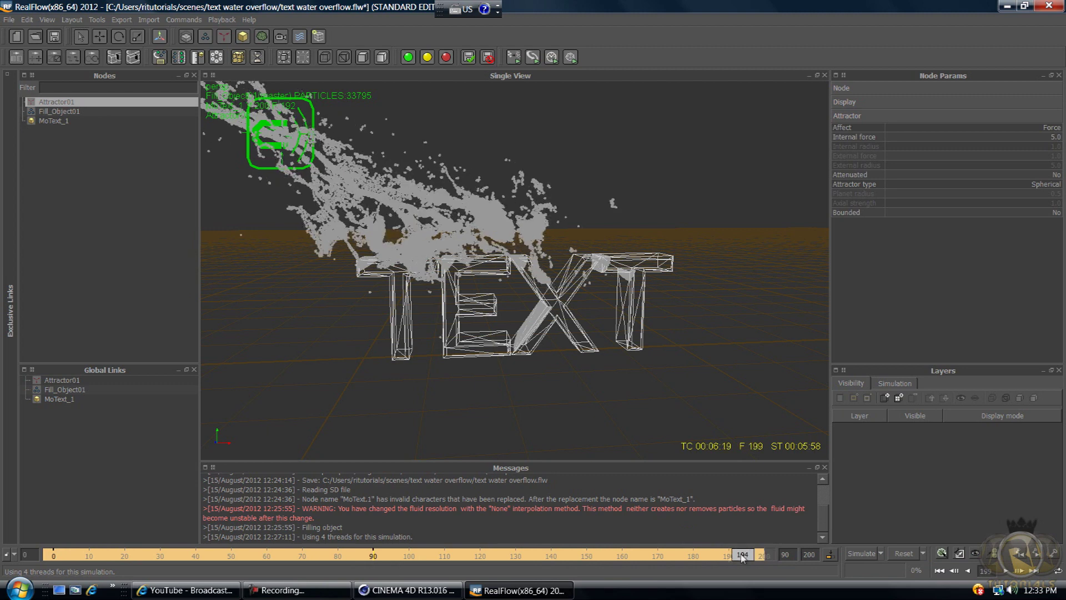
# Step: Scrub the simulated timeline back to frame 2 to review the particle motion
pyautogui.moveTo(741, 557); pyautogui.dragTo(77, 555)
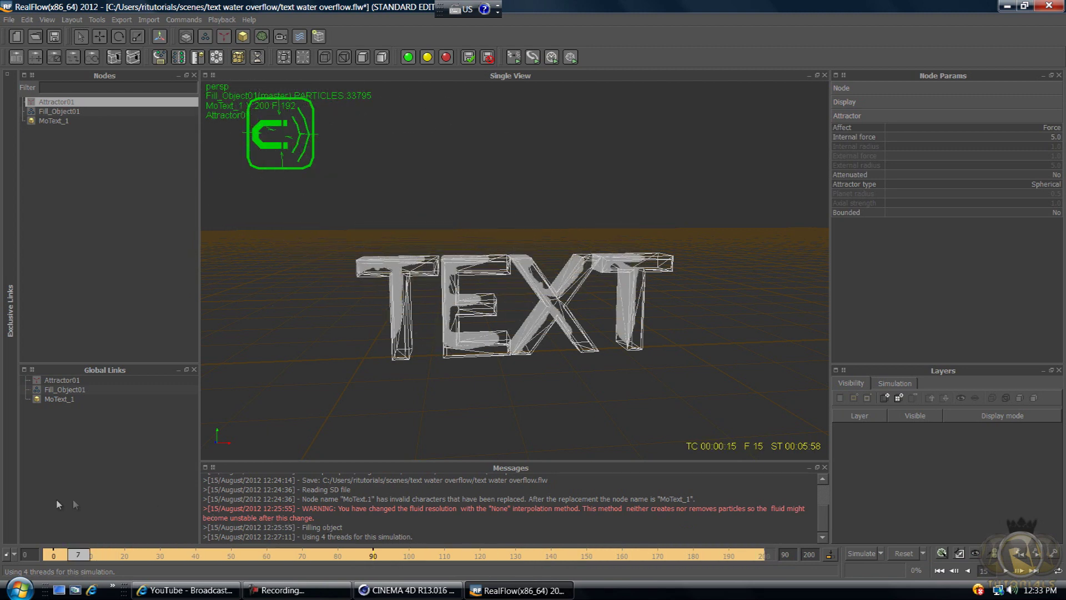
pyautogui.moveTo(75, 504); pyautogui.dragTo(1, 508)
pyautogui.moveTo(57, 554)
pyautogui.mouseDown()
pyautogui.moveTo(119, 562)
pyautogui.moveTo(507, 539)
pyautogui.moveTo(693, 543)
pyautogui.moveTo(780, 528)
pyautogui.moveTo(611, 556)
pyautogui.moveTo(150, 542)
pyautogui.moveTo(65, 551)
pyautogui.moveTo(335, 557)
pyautogui.moveTo(97, 555)
pyautogui.moveTo(62, 565)
pyautogui.mouseUp()
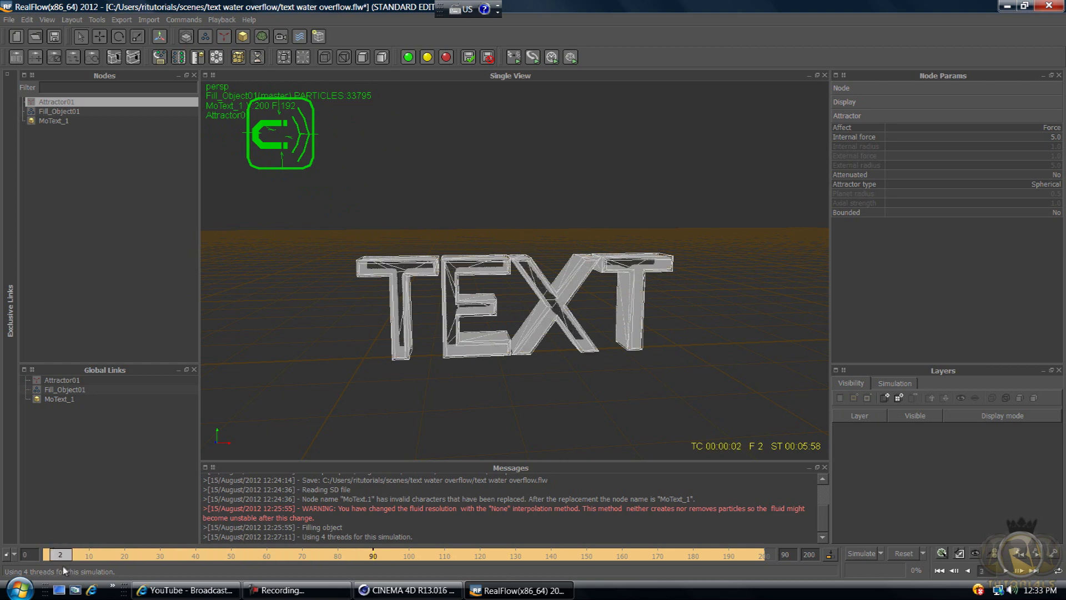
# Step: Save the "text water overflow" project with its simulation setup
pyautogui.click(10, 20)
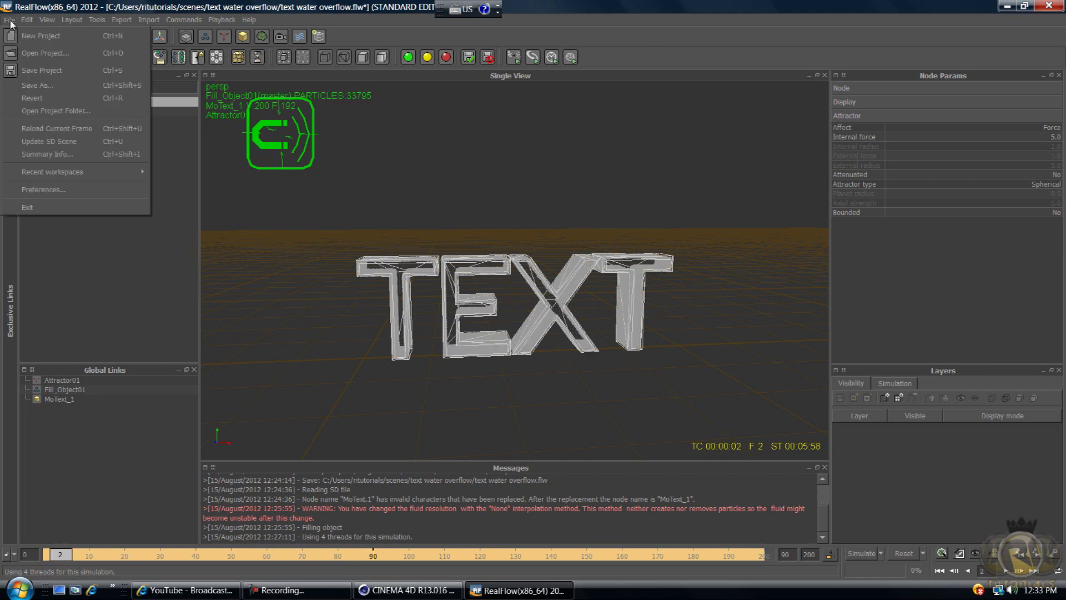
pyautogui.click(57, 71)
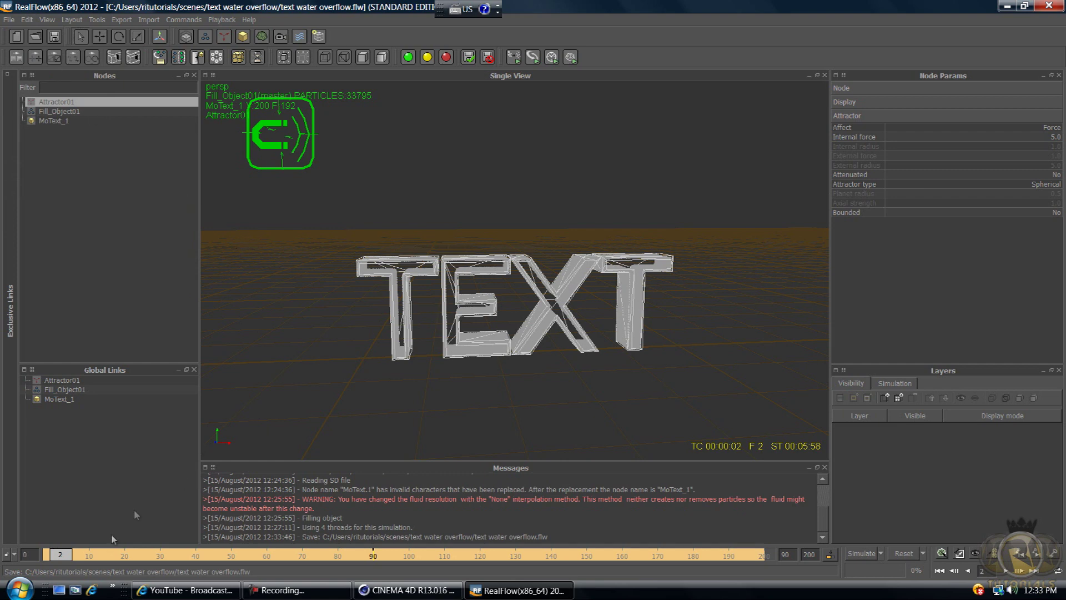
# Step: Rewind to frame 0, add a Particle mesh (RenderKit) and set its polygon size to 0.03
pyautogui.moveTo(61, 558); pyautogui.dragTo(49, 560)
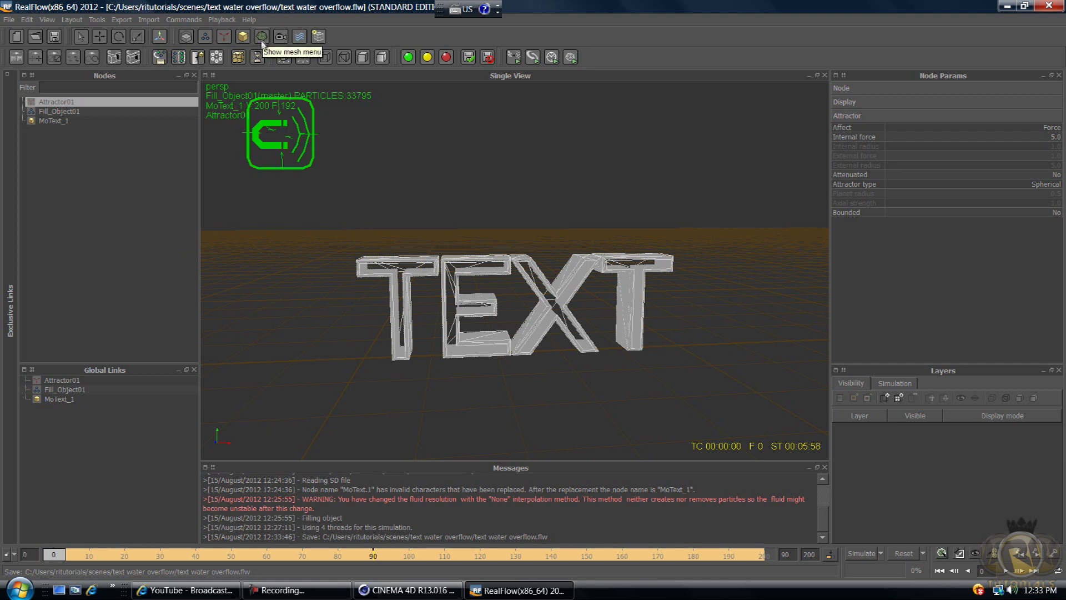
pyautogui.click(262, 36)
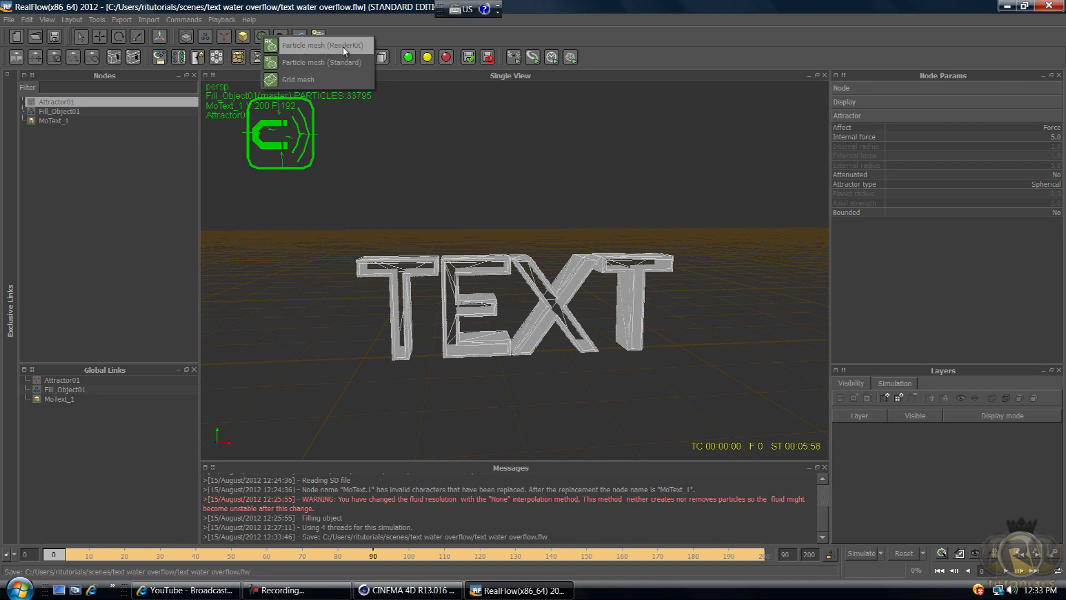
pyautogui.click(295, 45)
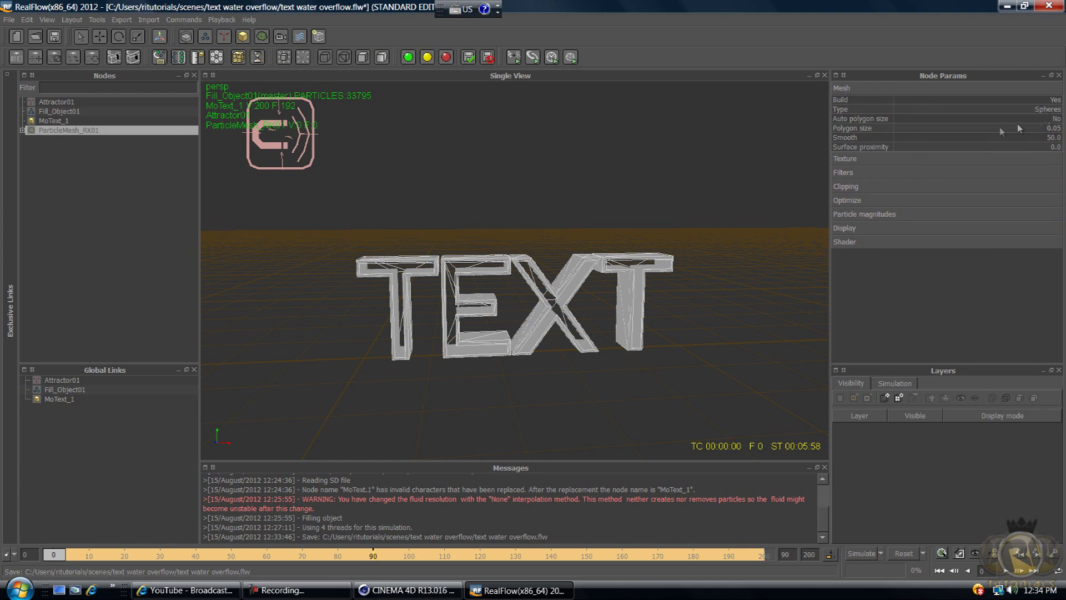
pyautogui.doubleClick(1053, 128)
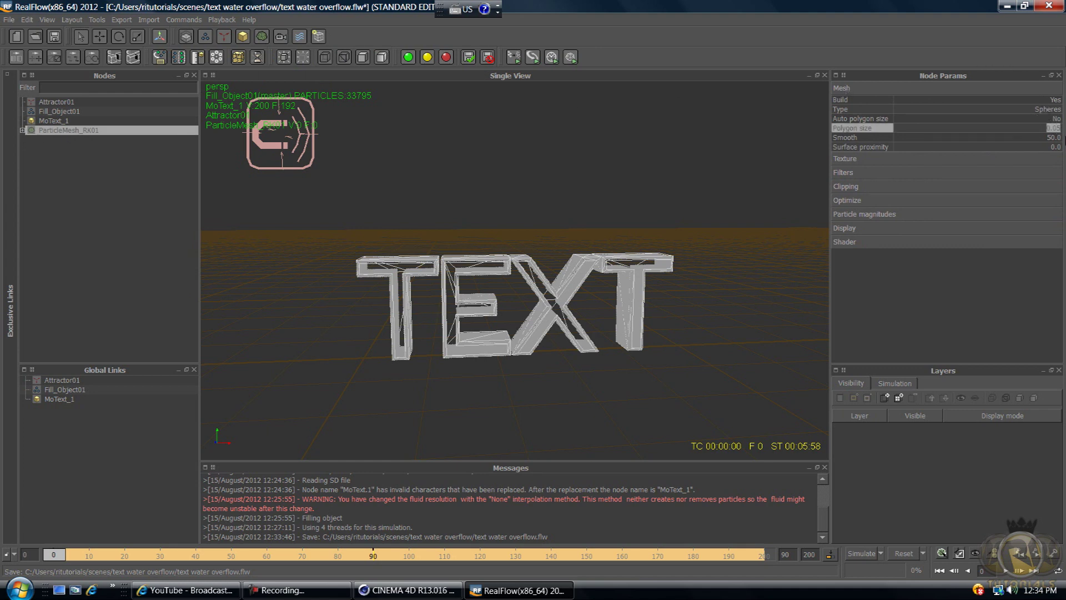
pyautogui.write('.')
pyautogui.press('Return')
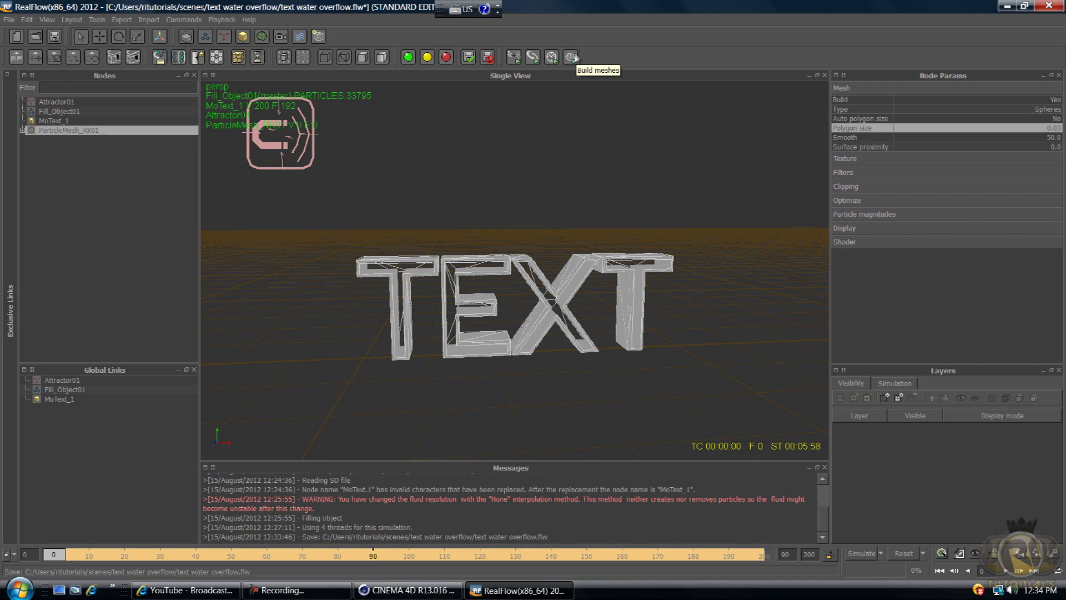
# Step: Set the last simulation frame to 150 and close the floating messages window
pyautogui.click(830, 556)
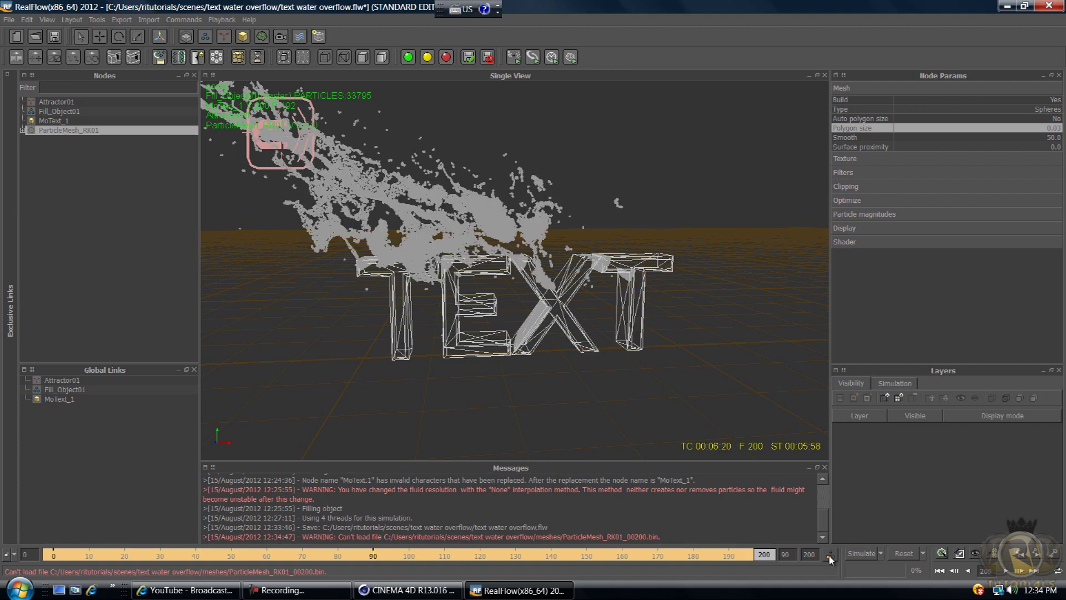
pyautogui.moveTo(763, 555); pyautogui.dragTo(78, 527)
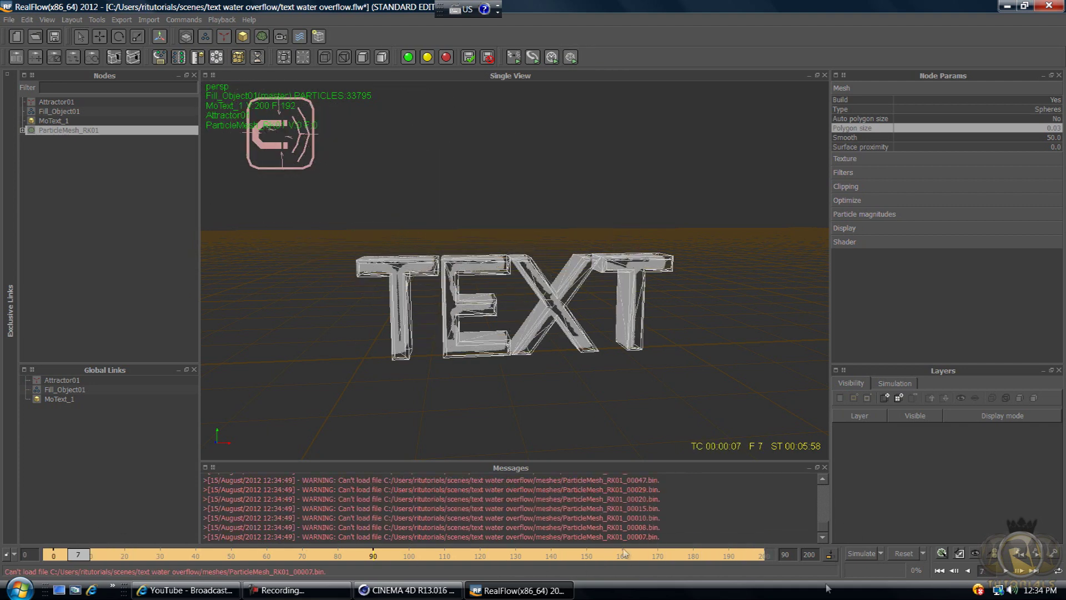
pyautogui.doubleClick(805, 554)
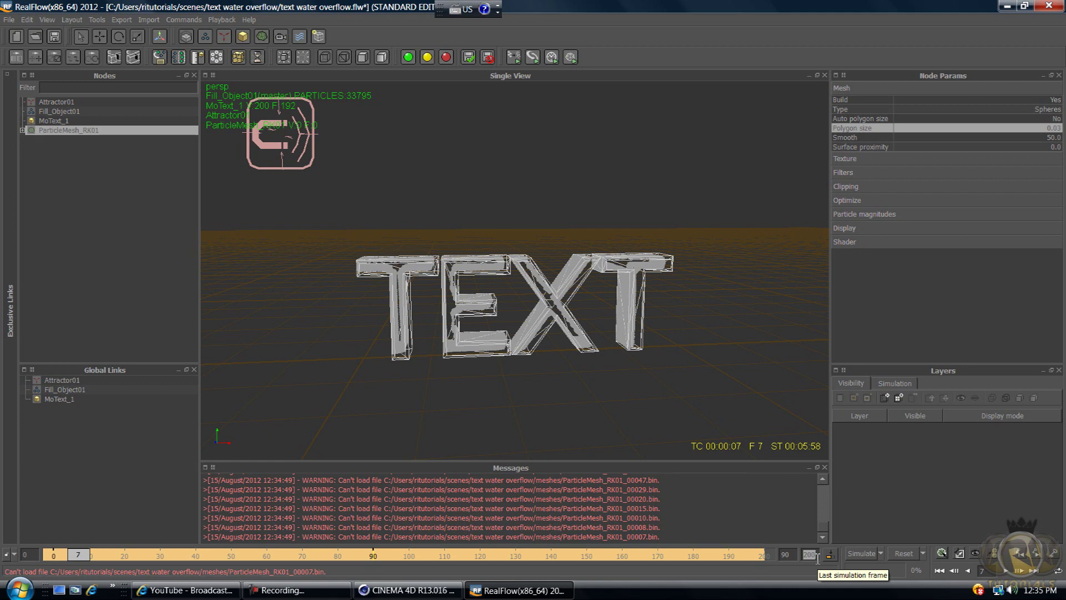
pyautogui.write('150')
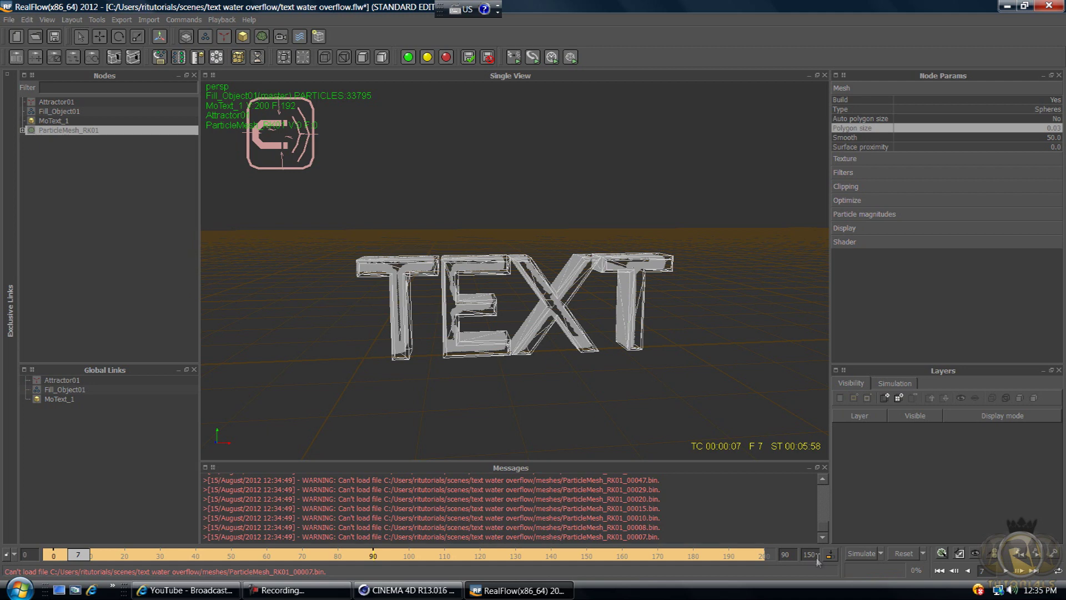
pyautogui.click(794, 575)
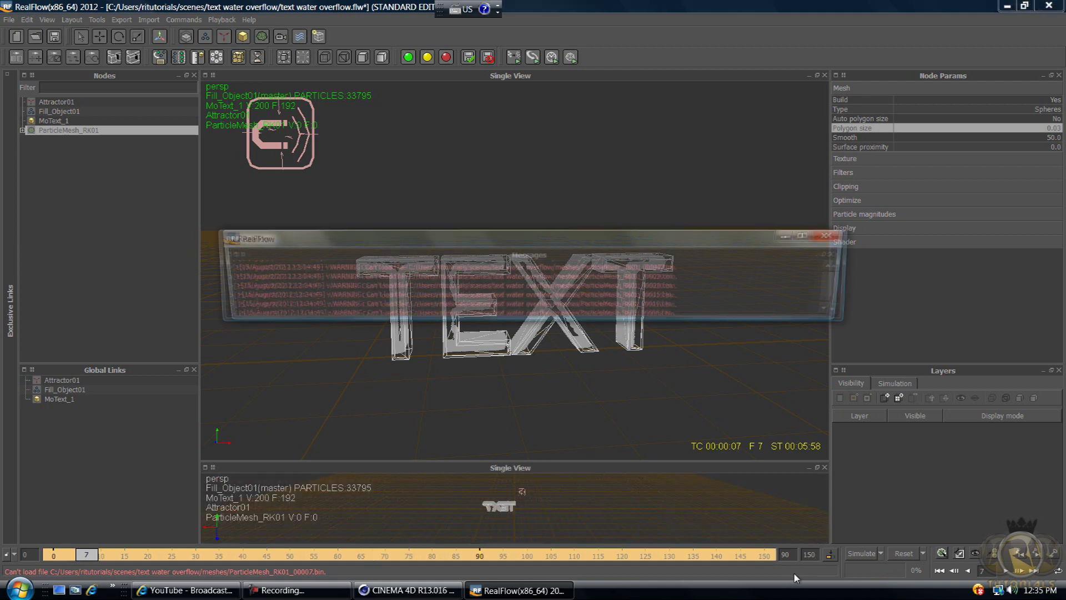
pyautogui.click(832, 235)
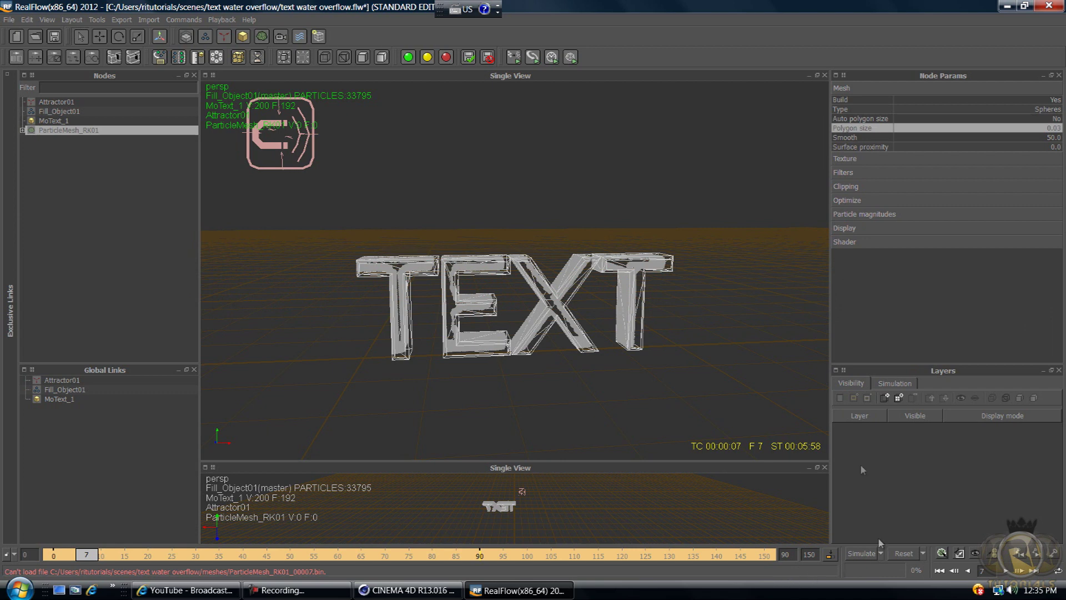
# Step: Build the particle meshes for the simulated frames
pyautogui.click(570, 57)
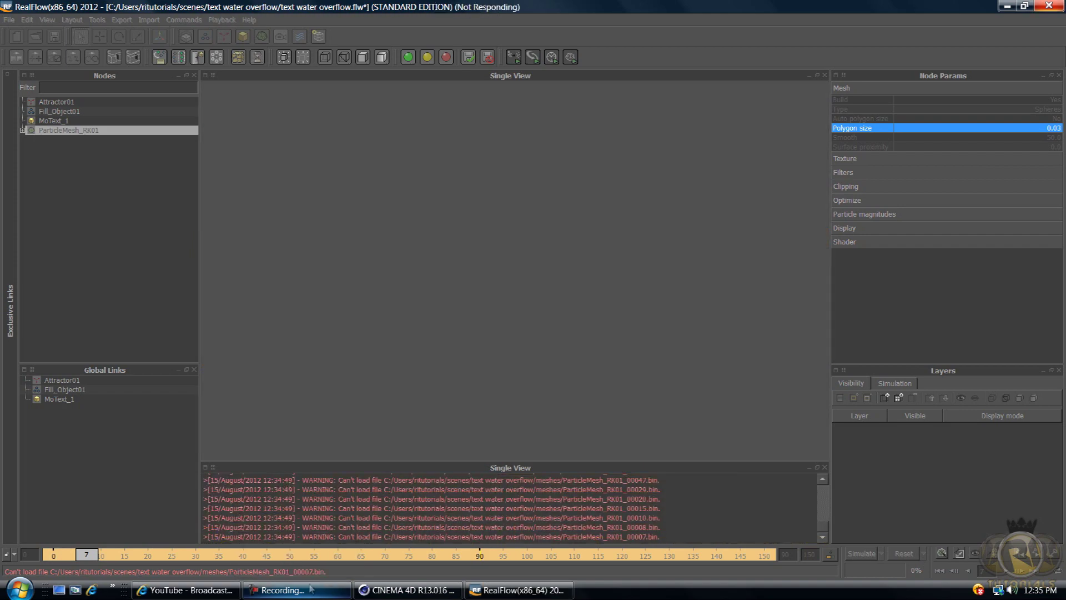
pyautogui.click(299, 589)
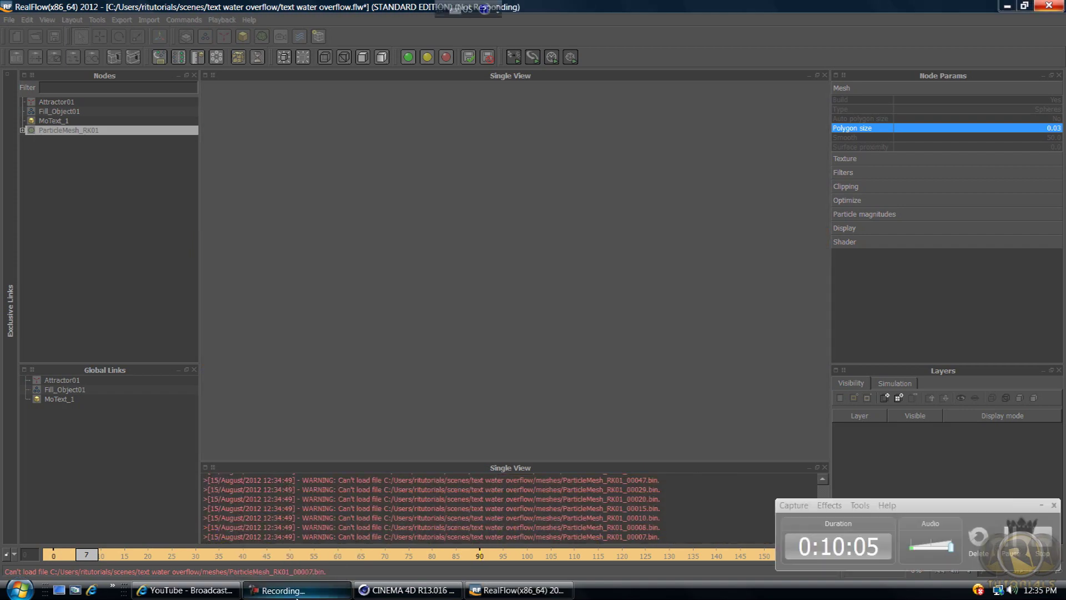
pyautogui.click(977, 541)
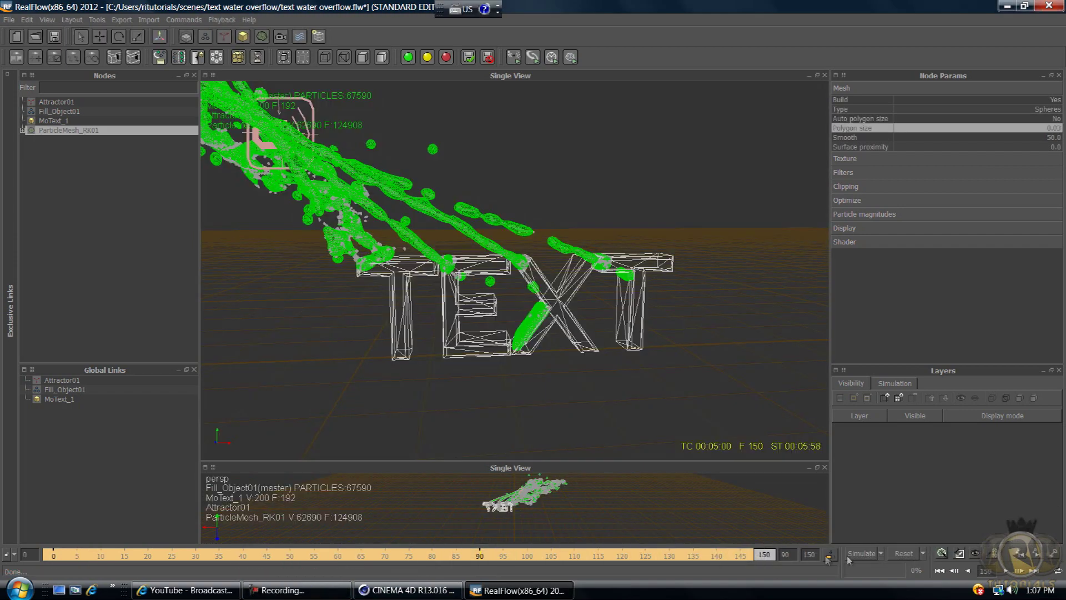
# Step: Scrub back through the meshed simulation to review the fluid surface, returning to frame 0
pyautogui.moveTo(764, 554)
pyautogui.mouseDown()
pyautogui.moveTo(61, 560)
pyautogui.moveTo(235, 555)
pyautogui.mouseUp()
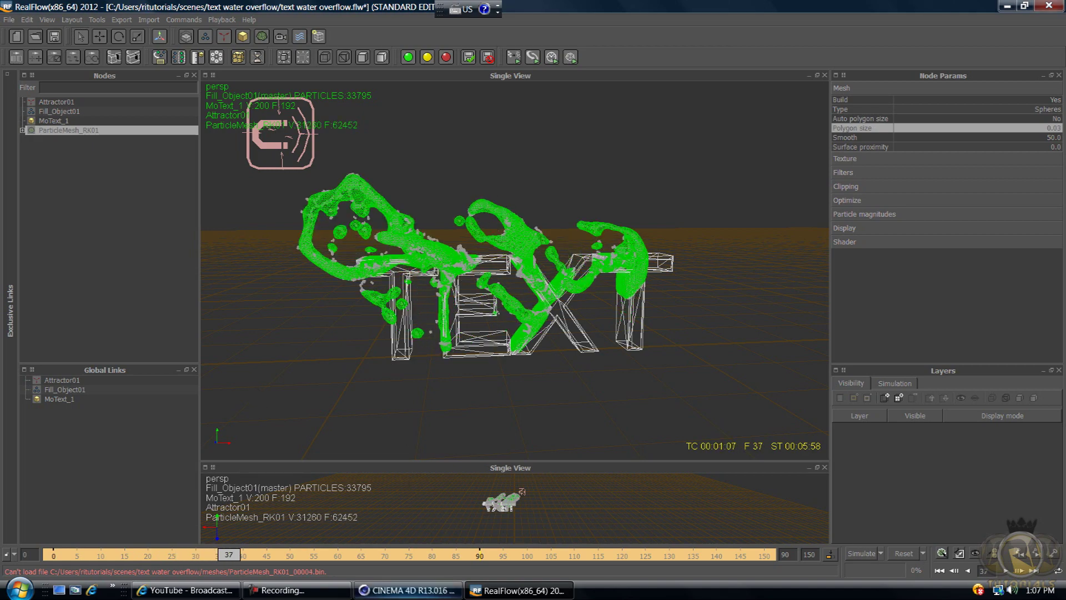
pyautogui.click(408, 589)
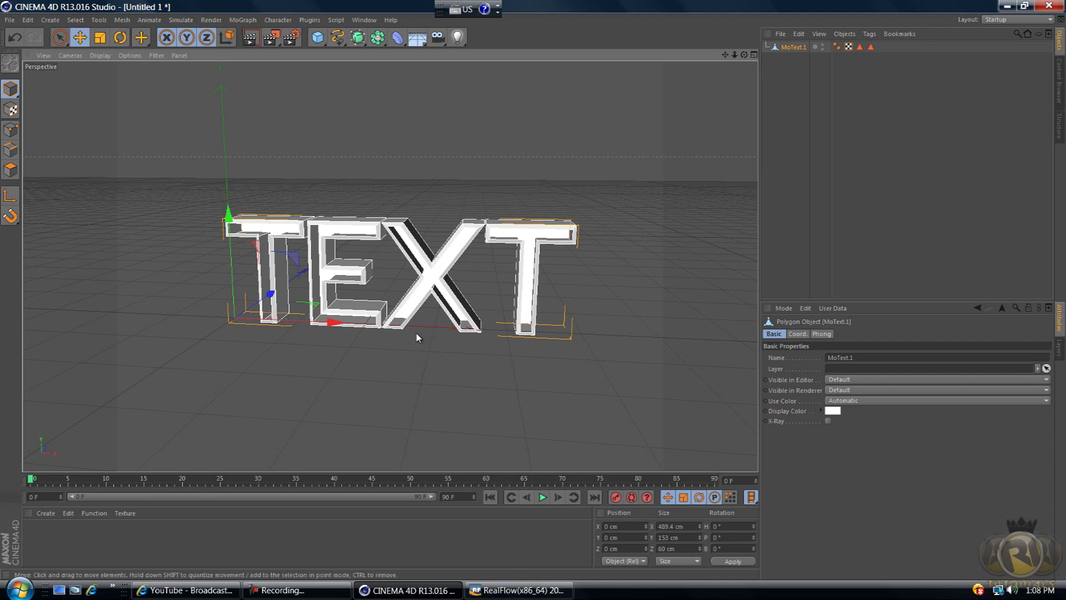
pyautogui.click(519, 589)
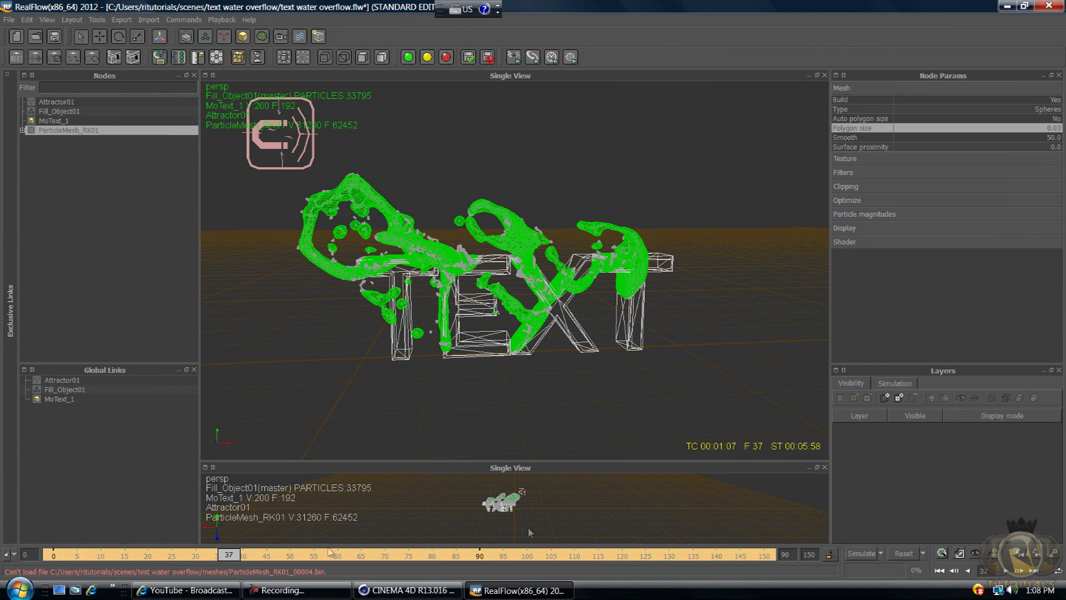
pyautogui.moveTo(213, 560); pyautogui.dragTo(44, 549)
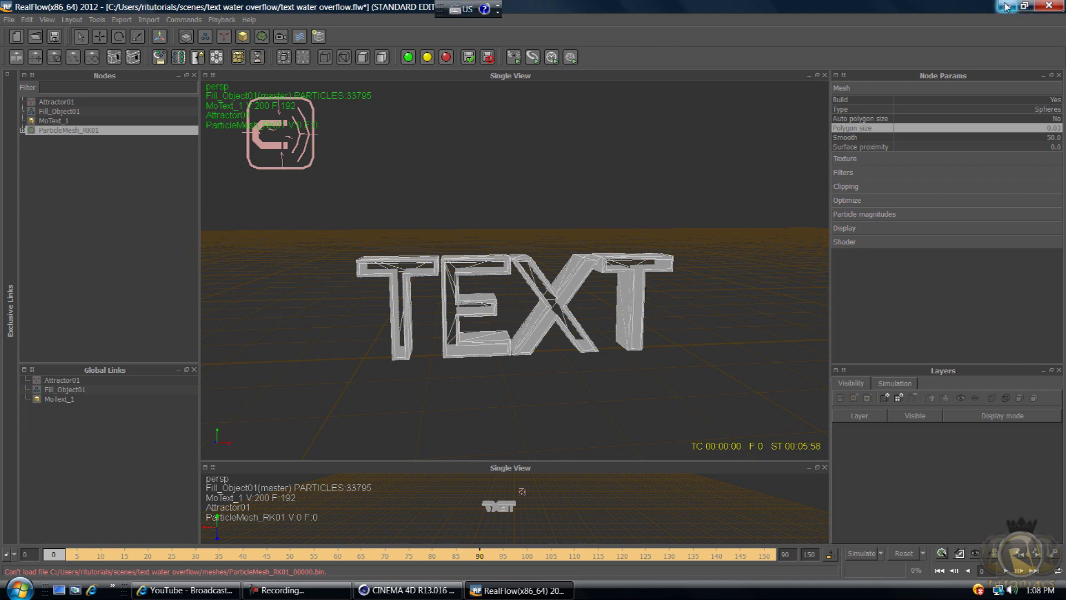
# Step: Save the "text water overflow" project and close RealFlow to return to CINEMA 4D
pyautogui.click(6, 19)
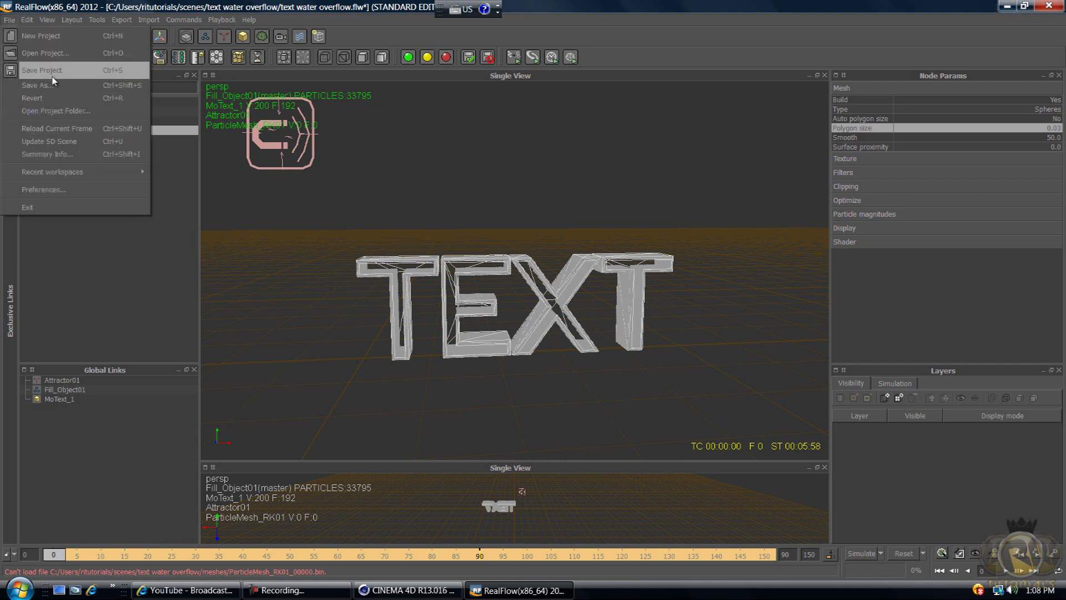
pyautogui.click(29, 71)
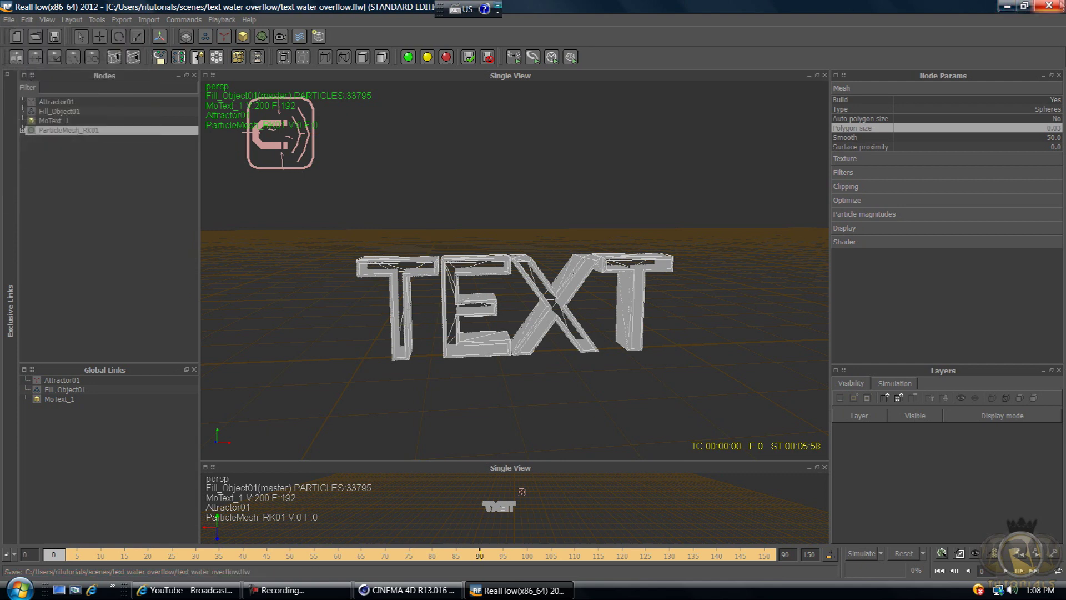
pyautogui.click(1049, 5)
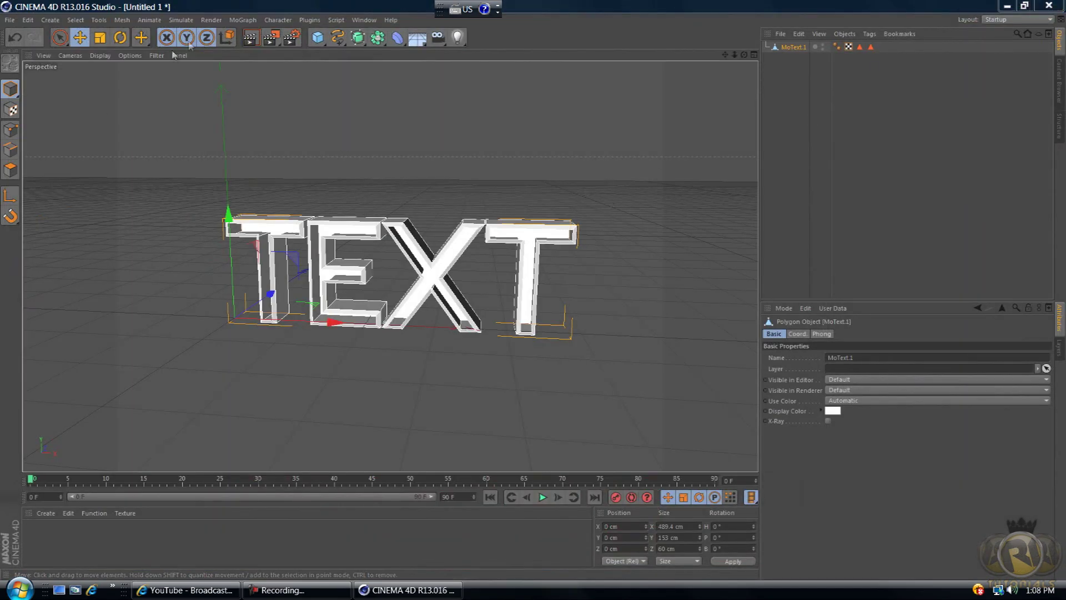
# Step: Add a RealFlow Mesh Importer object to the text scene
pyautogui.click(309, 20)
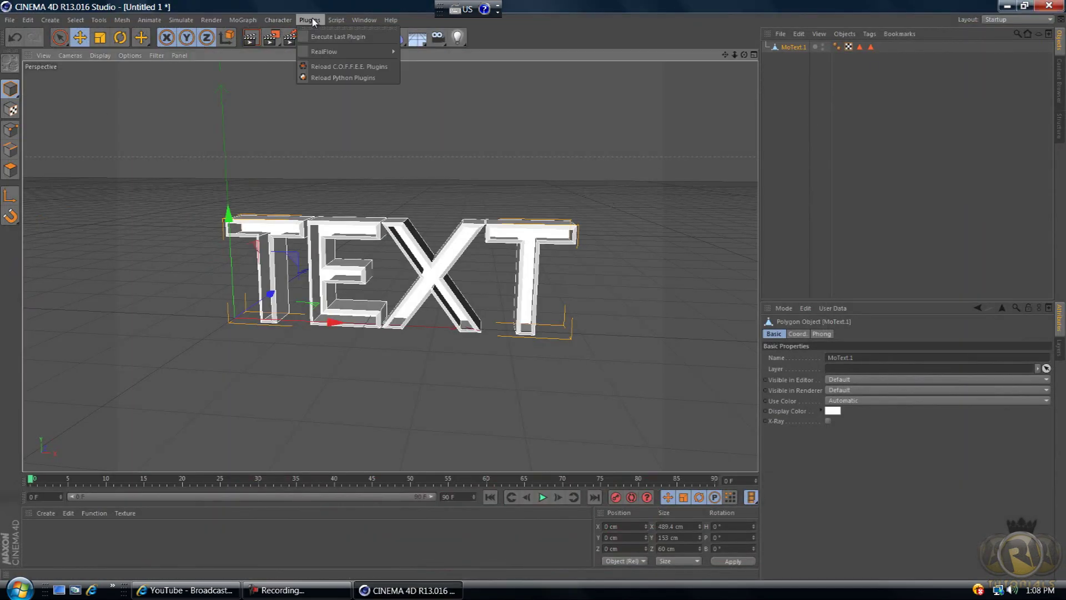
pyautogui.moveTo(322, 53)
pyautogui.click(307, 3)
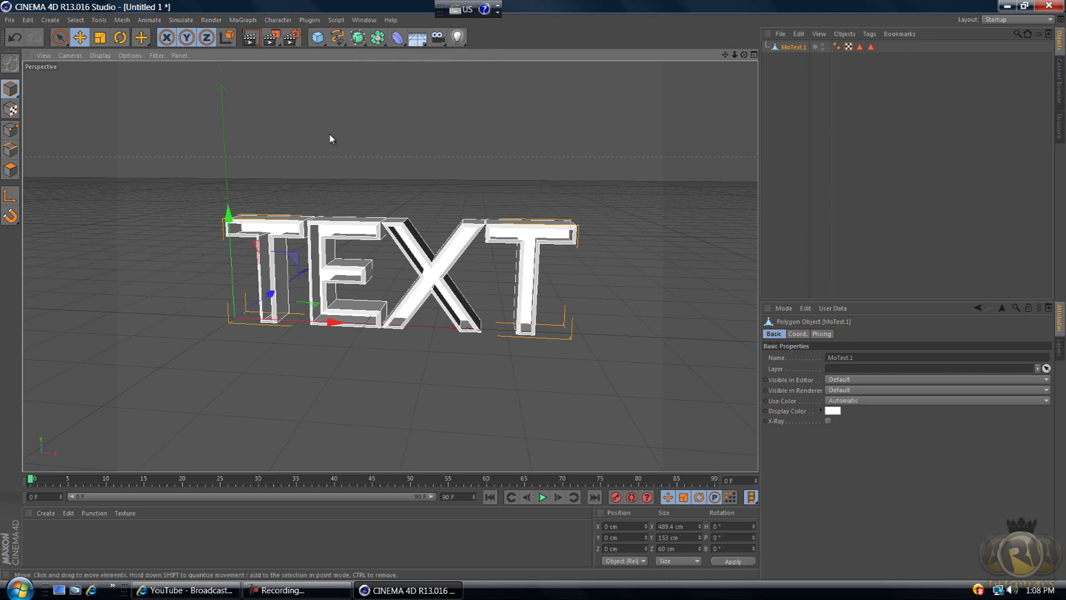
pyautogui.click(311, 21)
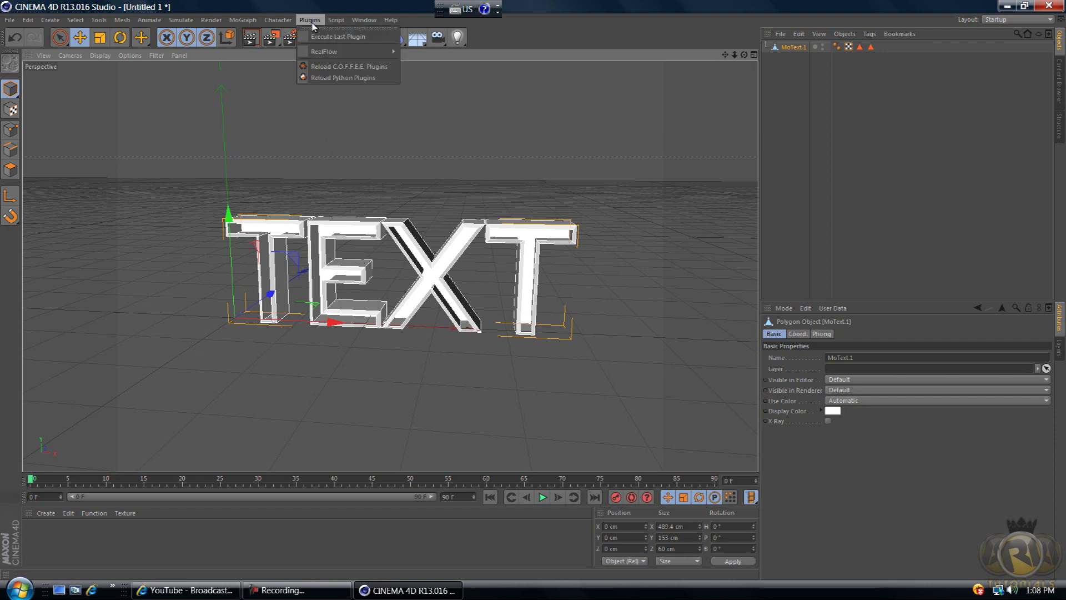
pyautogui.moveTo(333, 53)
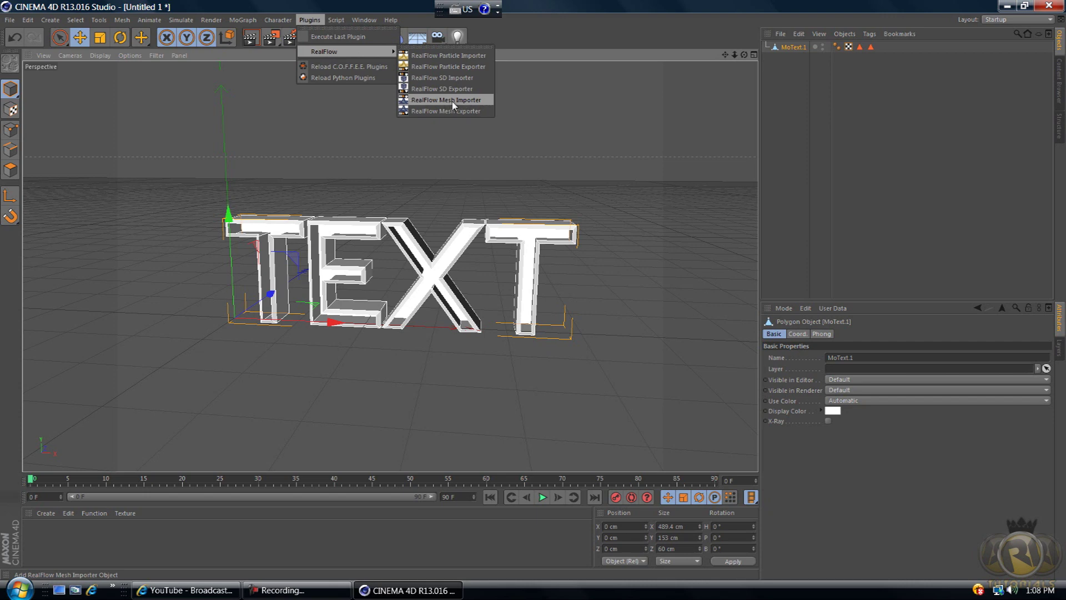
pyautogui.click(465, 100)
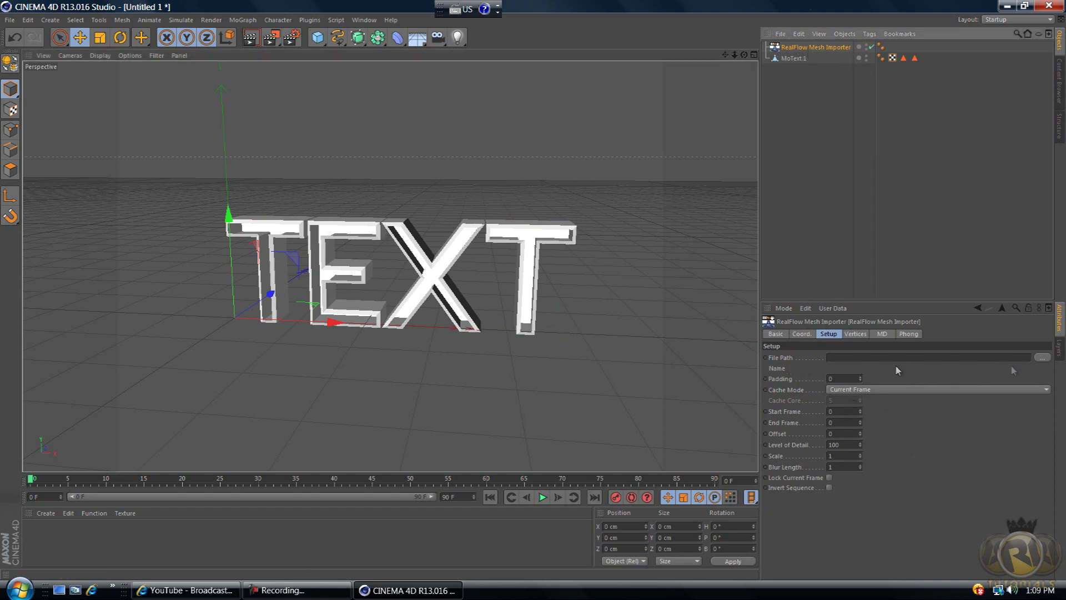
# Step: Load ParticleMesh_RK01_00007.bin from the "text water overflow" project's meshes folder into the mesh importer and go to frame 40
pyautogui.click(1046, 359)
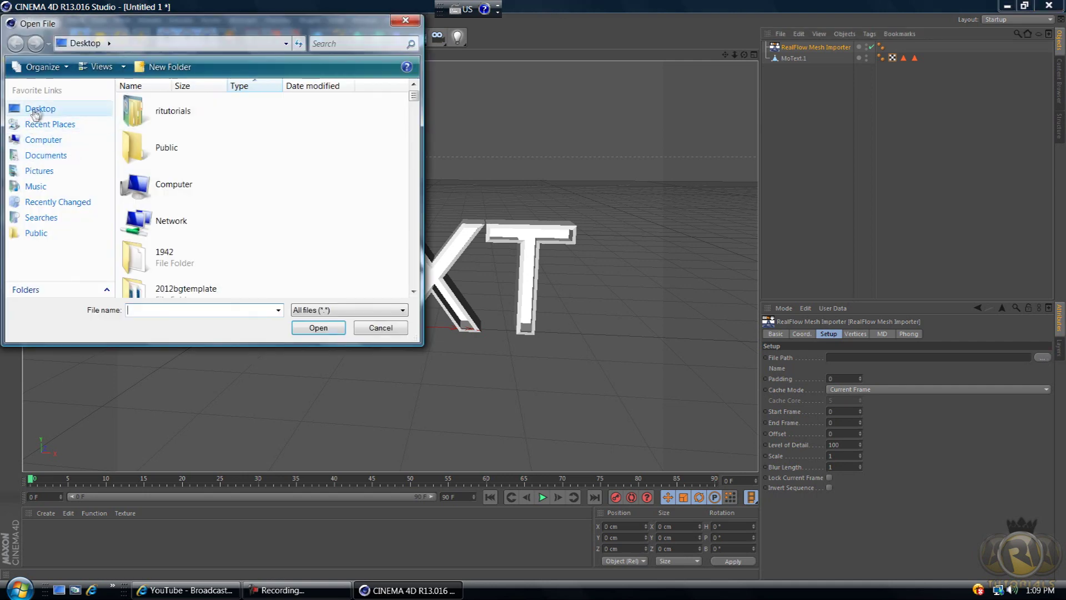
pyautogui.click(55, 141)
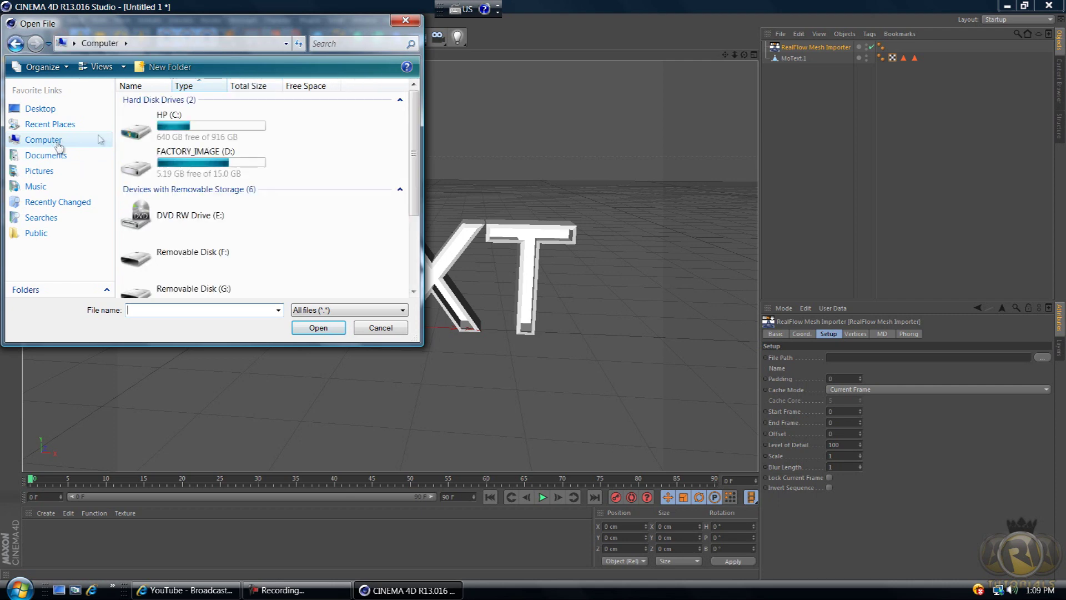
pyautogui.doubleClick(210, 124)
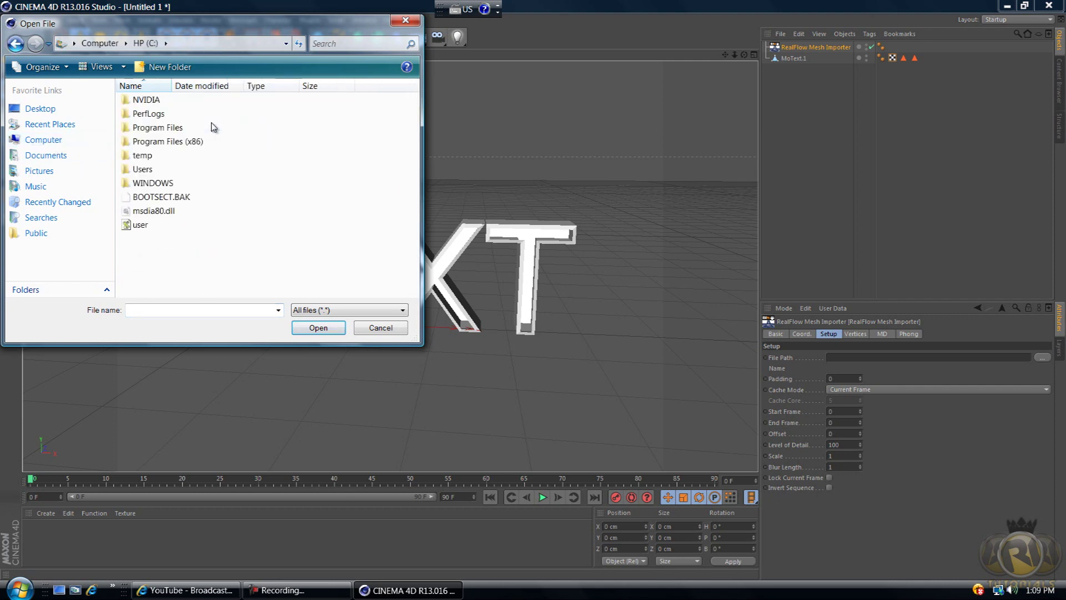
pyautogui.doubleClick(159, 174)
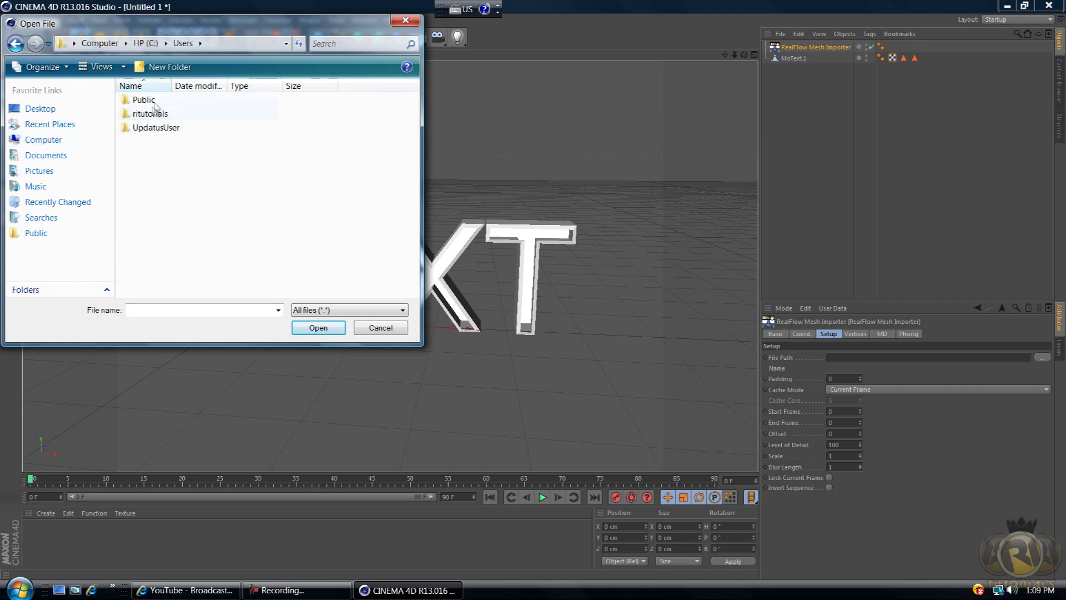
pyautogui.doubleClick(176, 116)
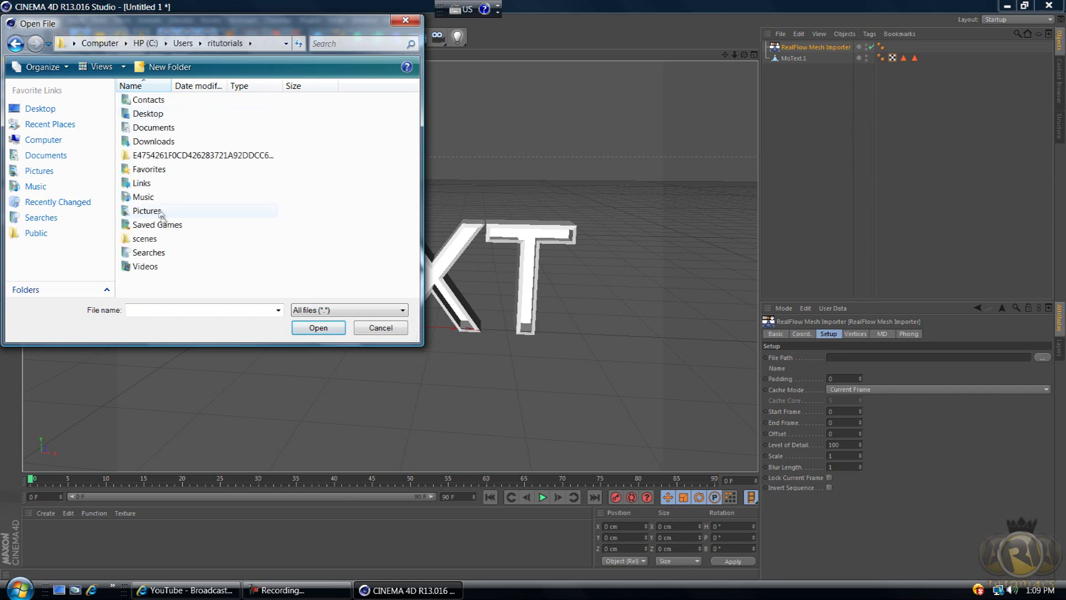
pyautogui.doubleClick(157, 238)
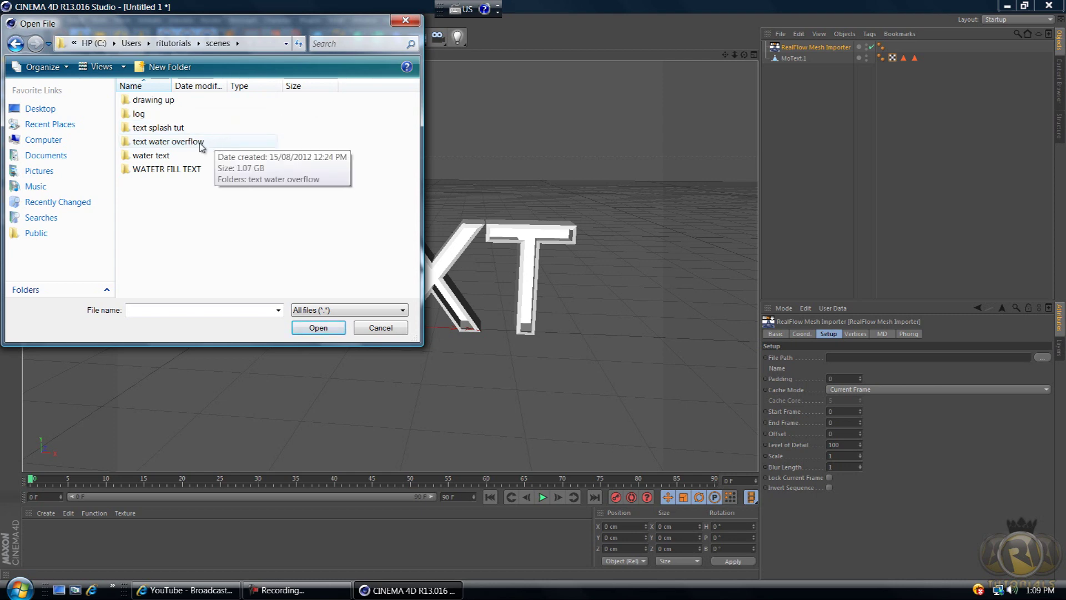
pyautogui.doubleClick(201, 144)
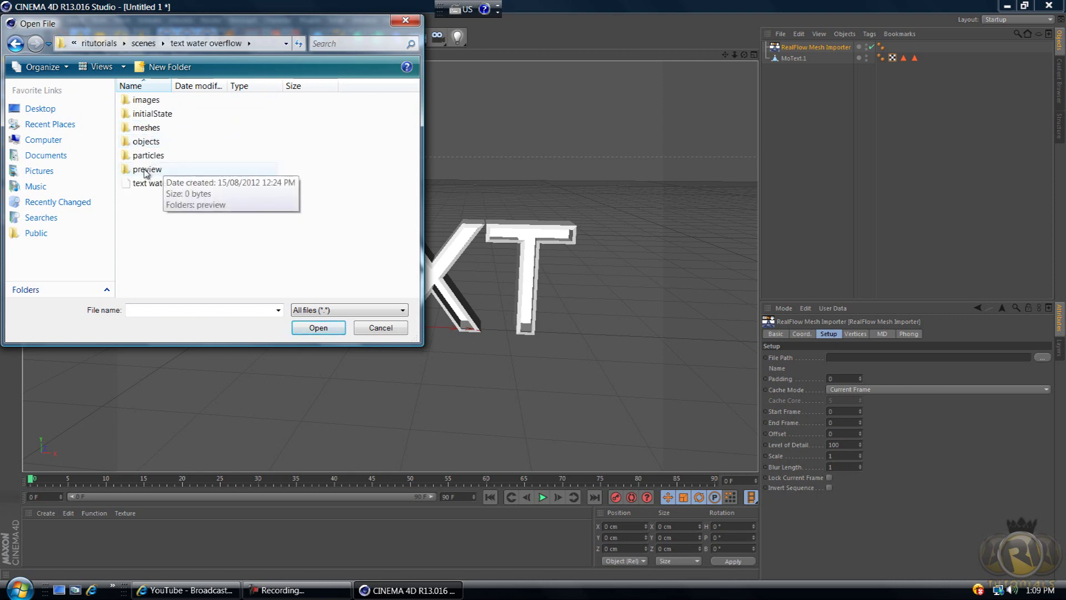
pyautogui.doubleClick(162, 129)
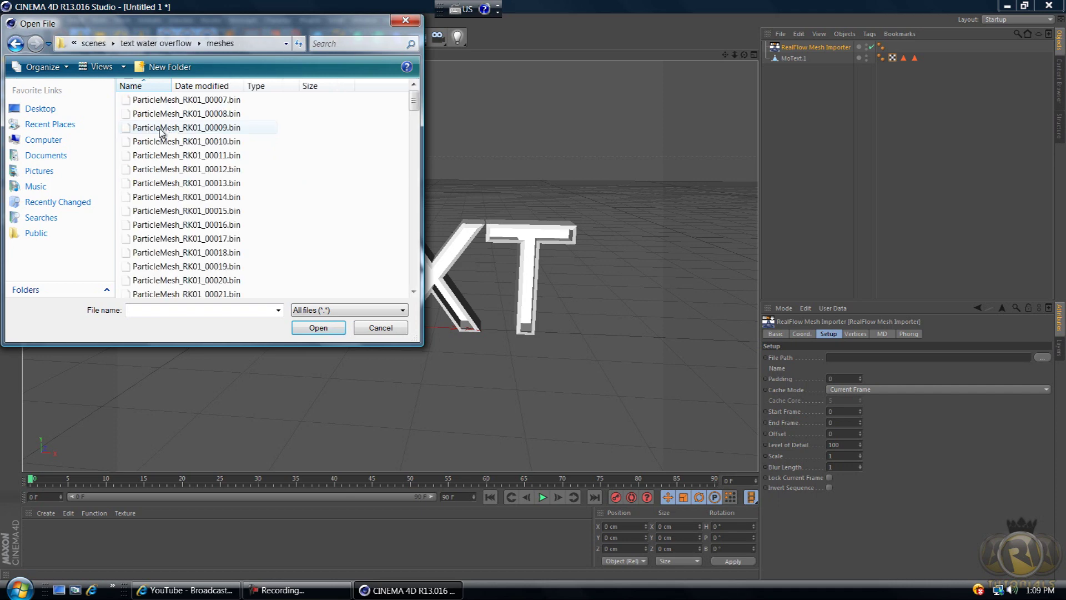
pyautogui.click(17, 44)
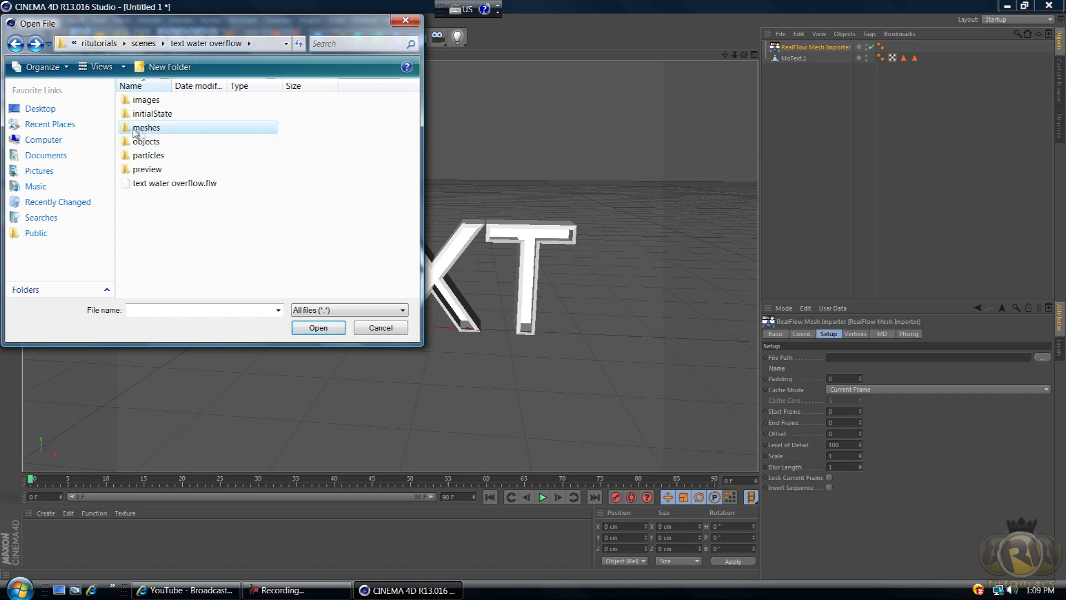
pyautogui.doubleClick(154, 129)
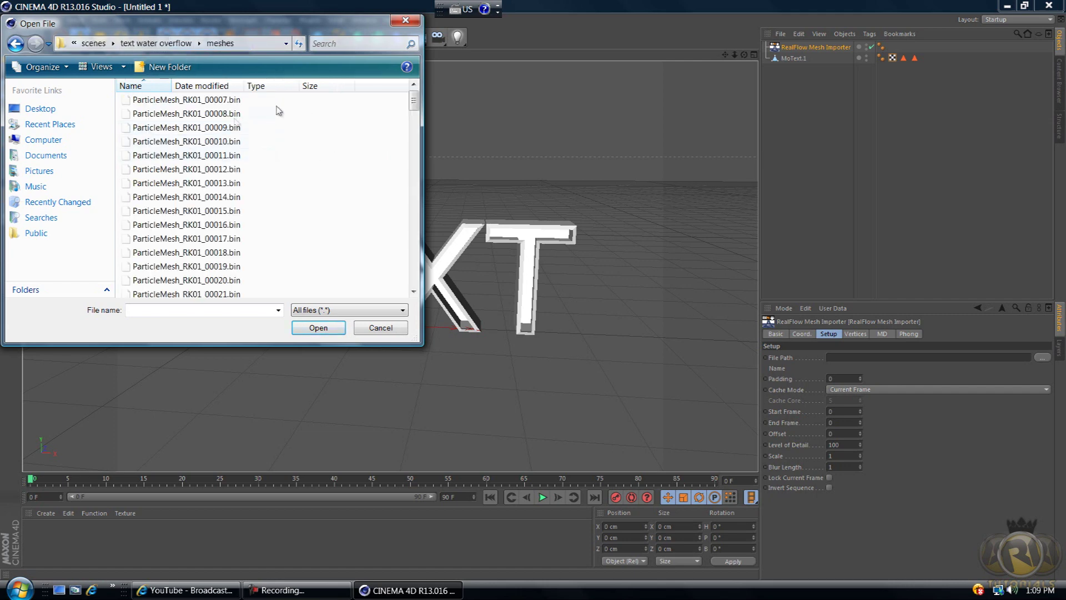
pyautogui.click(177, 101)
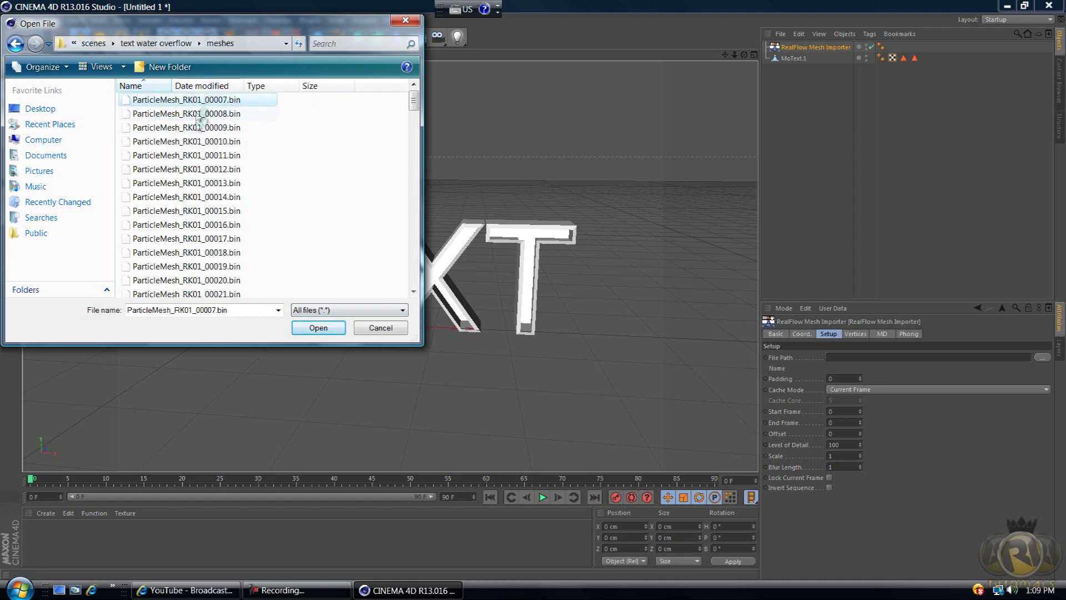
pyautogui.click(311, 327)
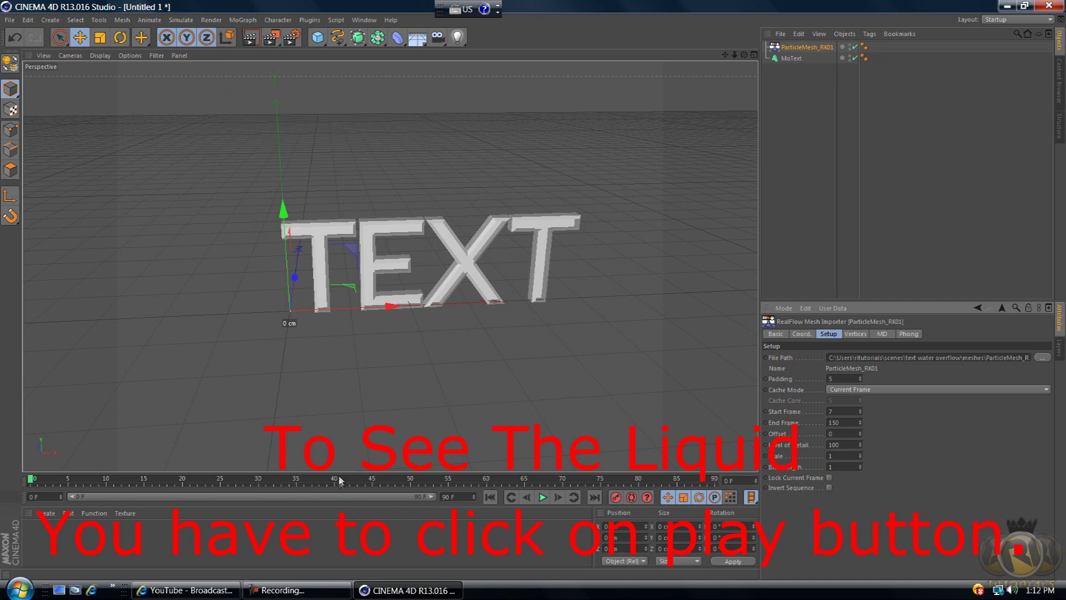
pyautogui.click(339, 478)
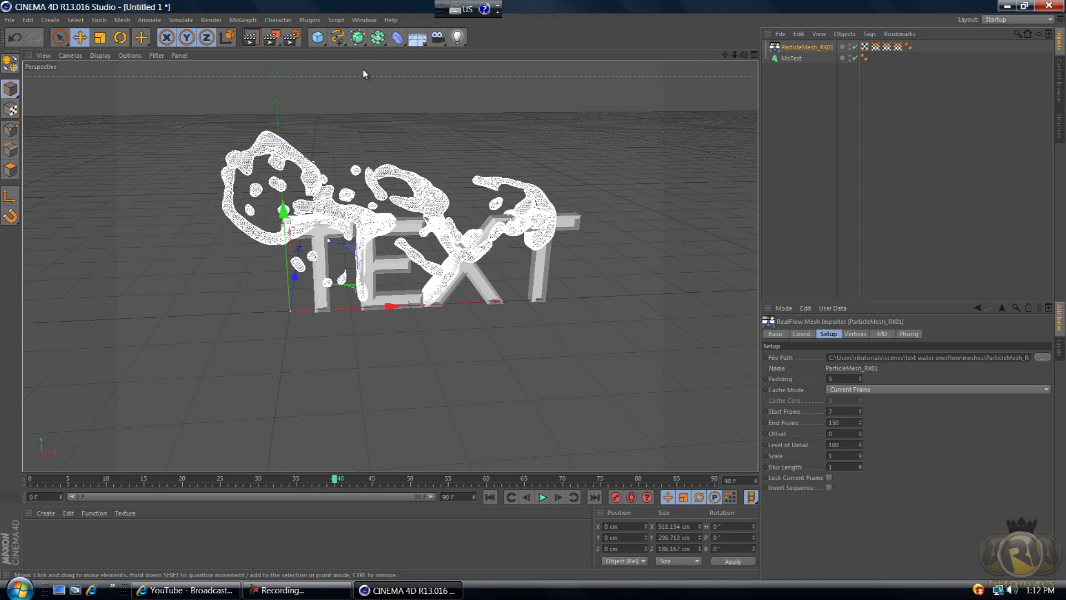
# Step: Create a new material and set its color to pure red (255, 0, 0)
pyautogui.click(116, 537)
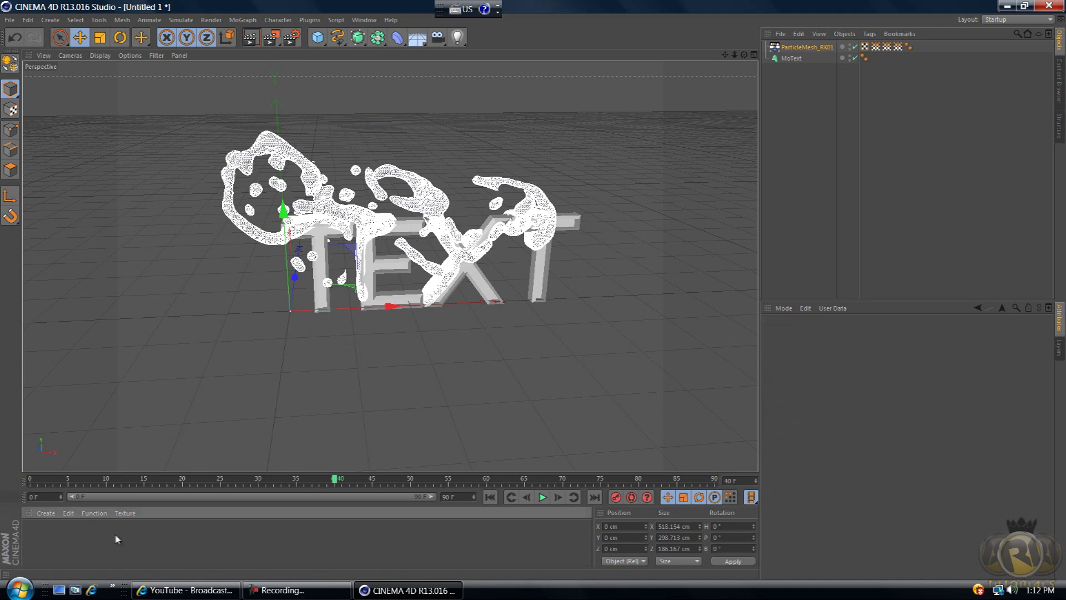
pyautogui.doubleClick(65, 544)
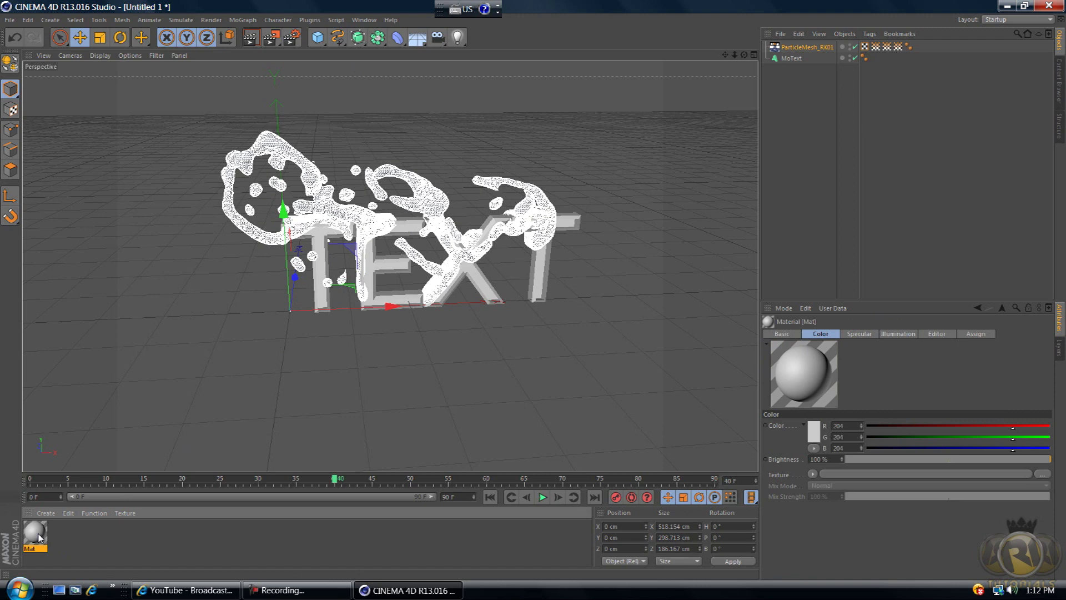
pyautogui.doubleClick(34, 533)
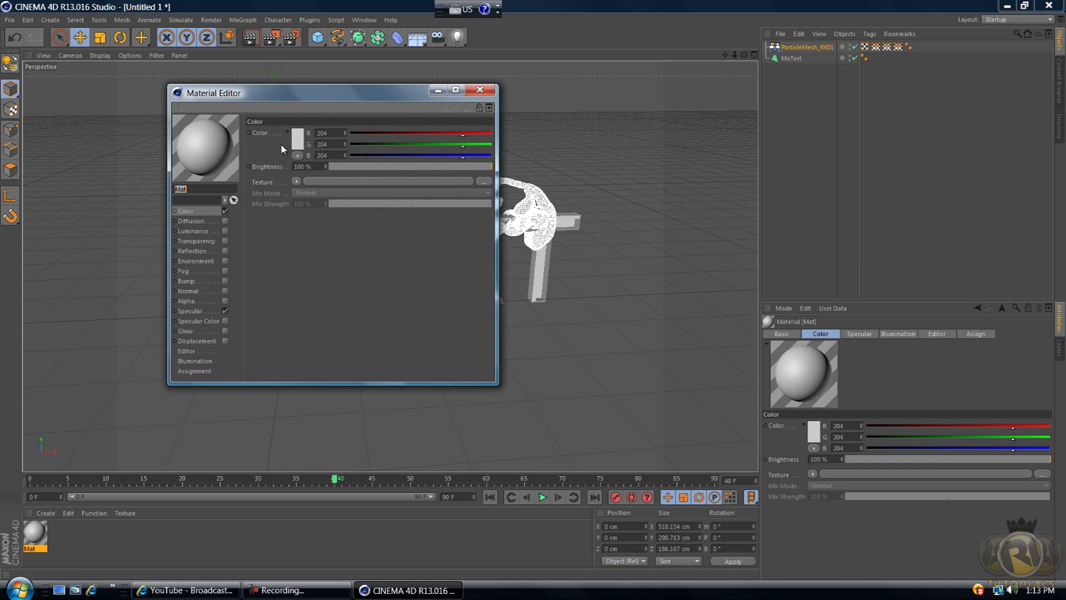
pyautogui.click(297, 136)
pyautogui.moveTo(282, 125); pyautogui.dragTo(307, 95)
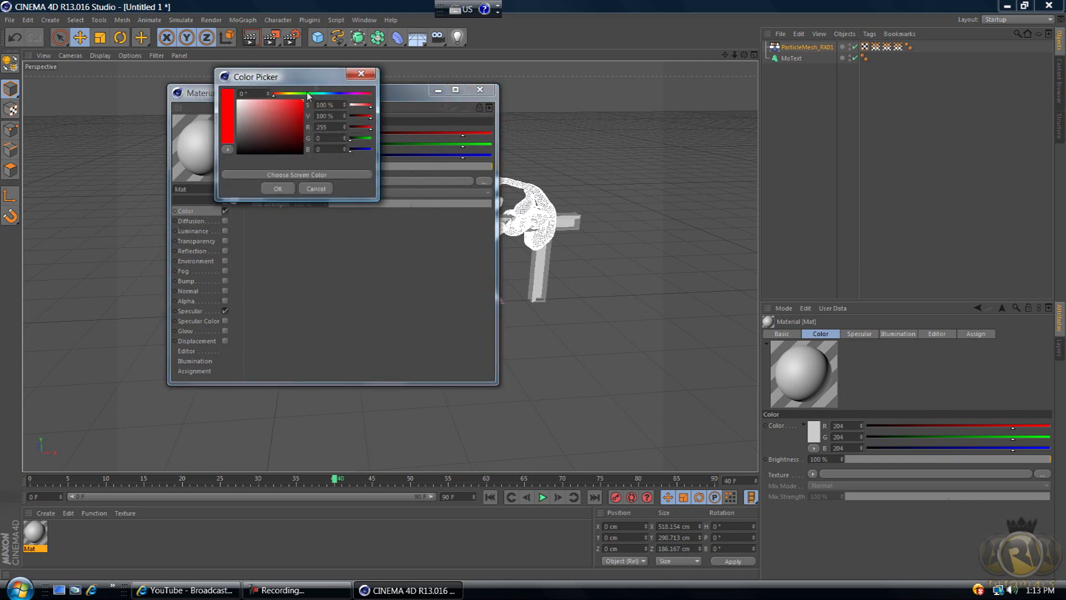
pyautogui.click(281, 188)
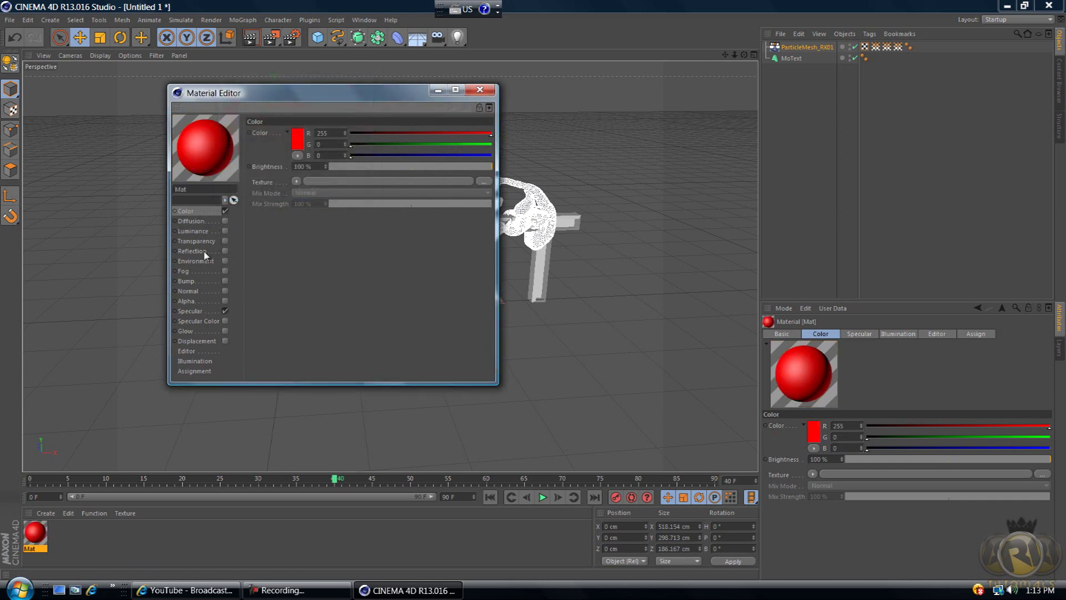
# Step: Enable reflection with a Fresnel texture on the red material and apply the material to the particle mesh
pyautogui.click(225, 251)
pyautogui.click(297, 191)
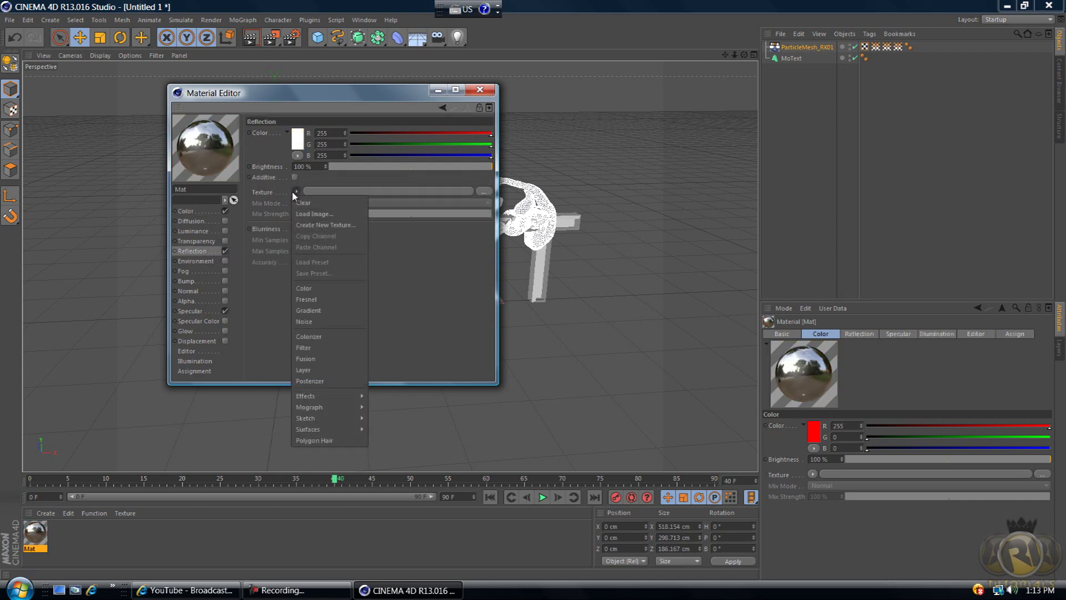
pyautogui.click(308, 300)
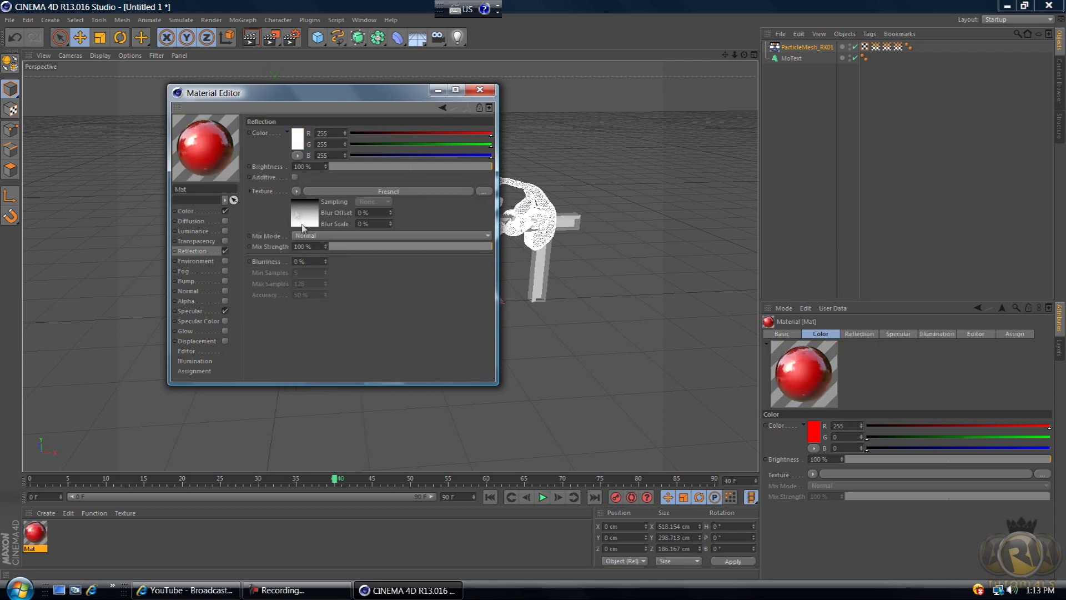
pyautogui.click(479, 90)
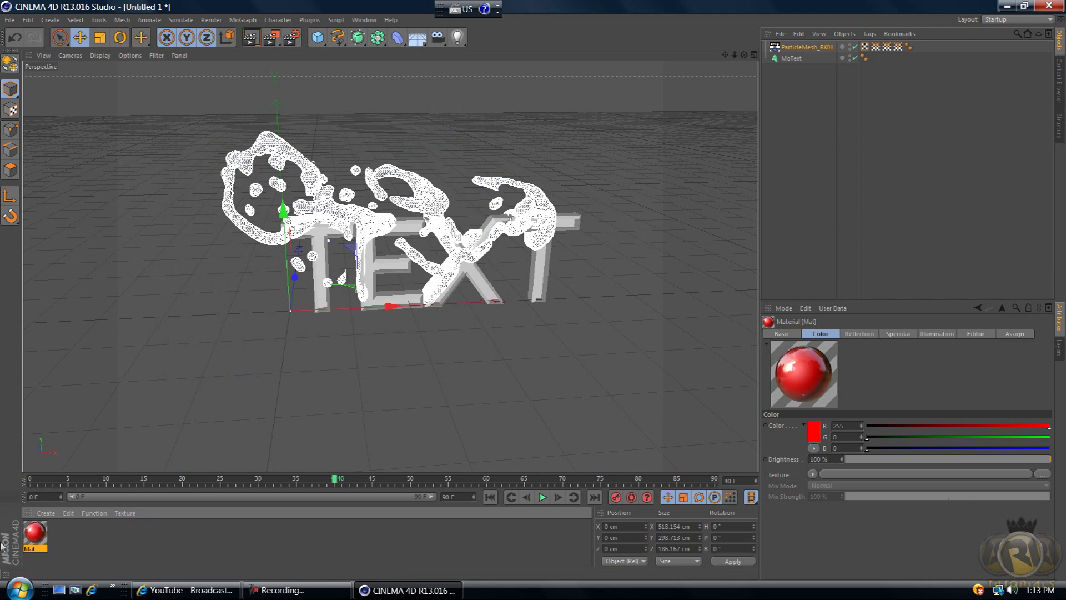
pyautogui.moveTo(310, 245); pyautogui.dragTo(340, 208)
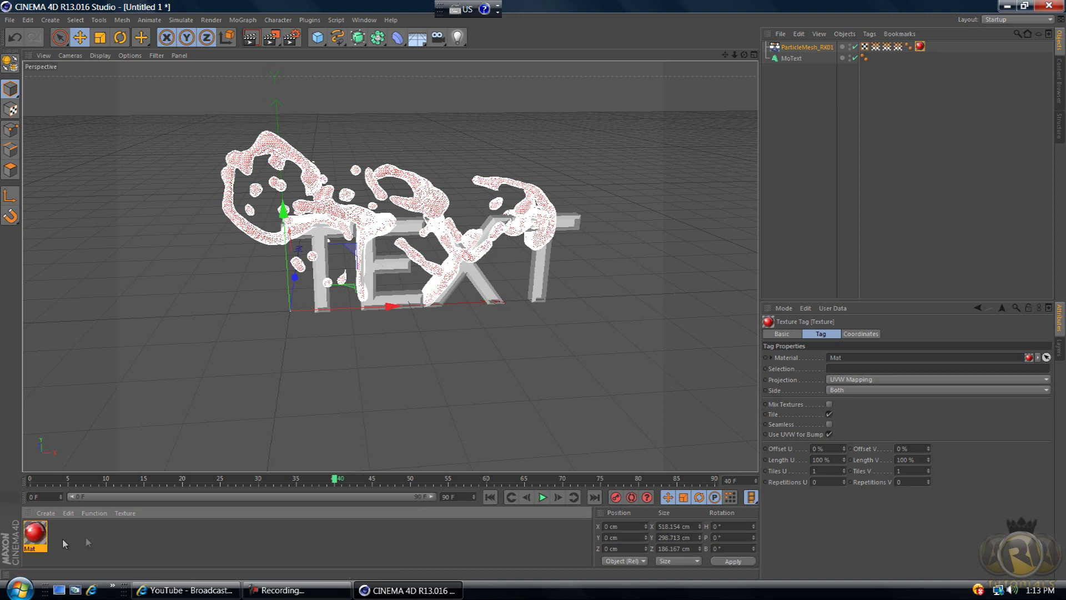
# Step: Create a second material in the default grey with a Fresnel texture in its reflection, and apply it to the MoText object
pyautogui.click(119, 535)
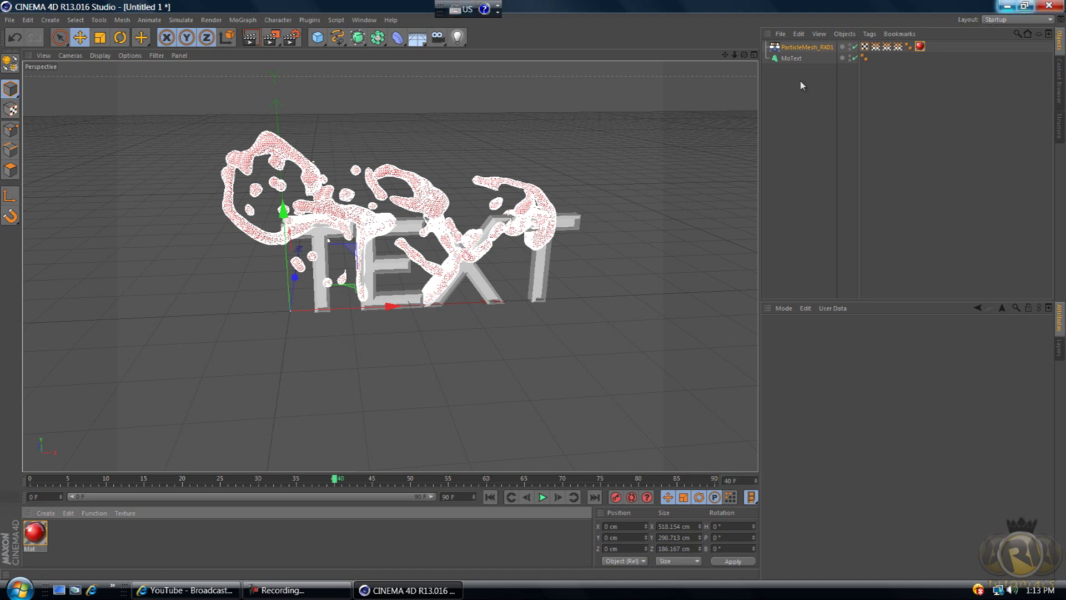
pyautogui.doubleClick(72, 541)
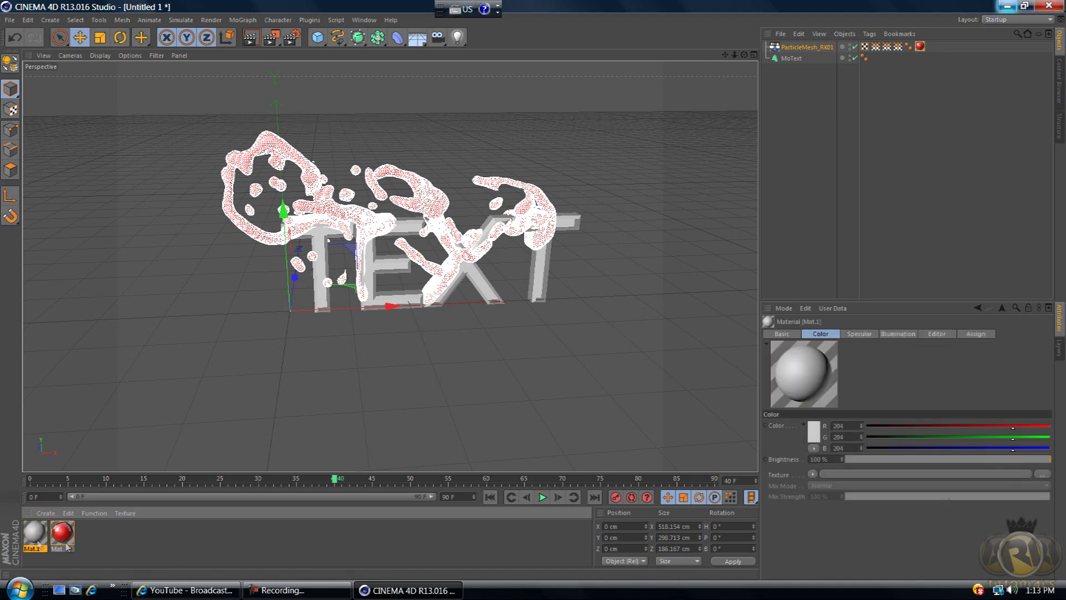
pyautogui.doubleClick(33, 531)
pyautogui.click(202, 193)
pyautogui.click(200, 232)
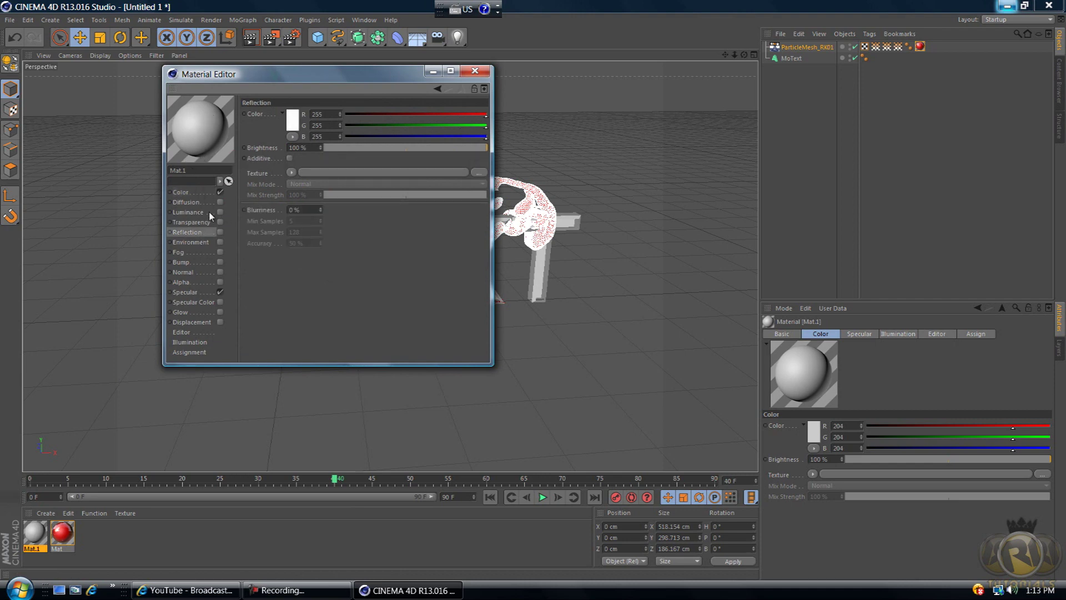
pyautogui.click(221, 233)
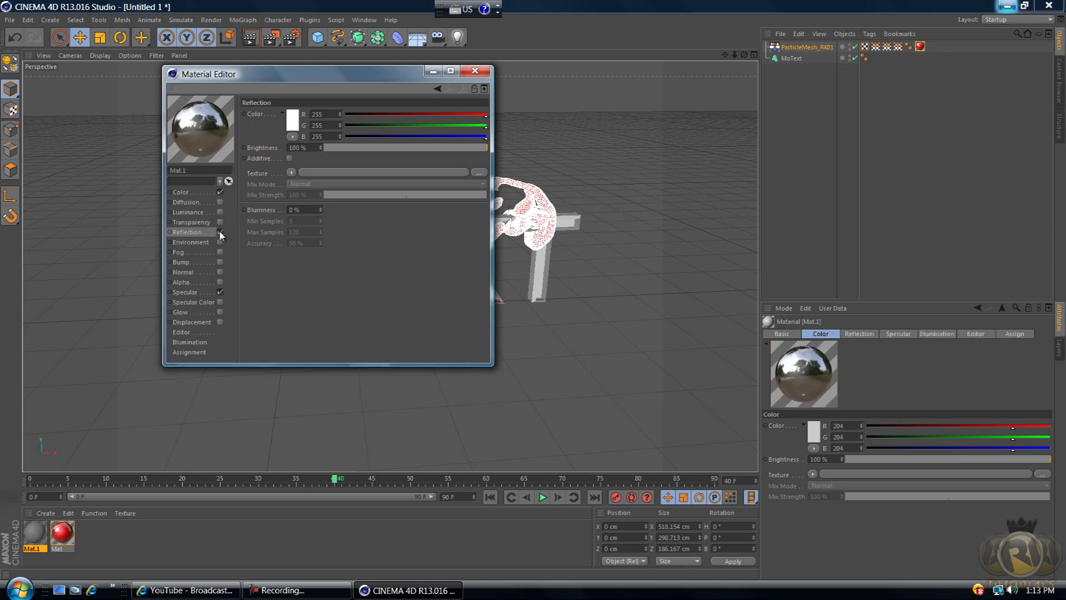
pyautogui.click(294, 173)
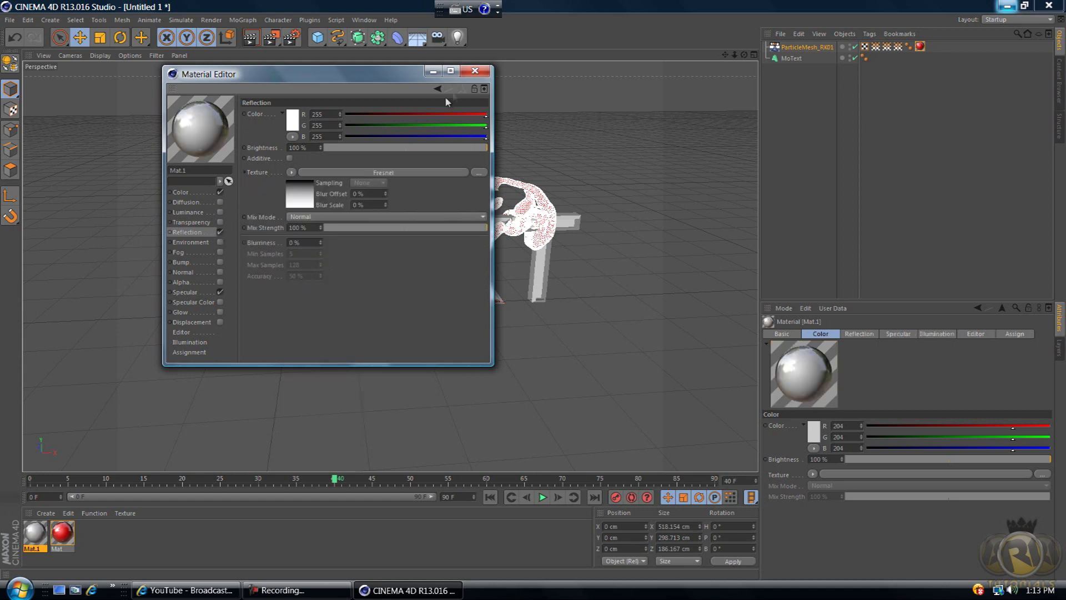
pyautogui.click(474, 71)
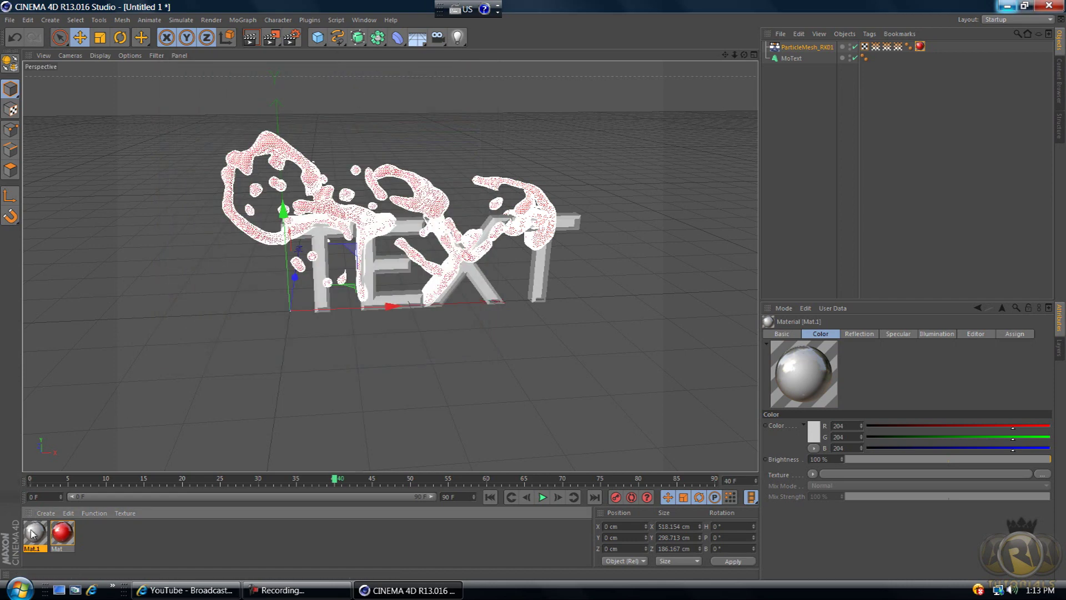
pyautogui.moveTo(228, 405); pyautogui.dragTo(326, 307)
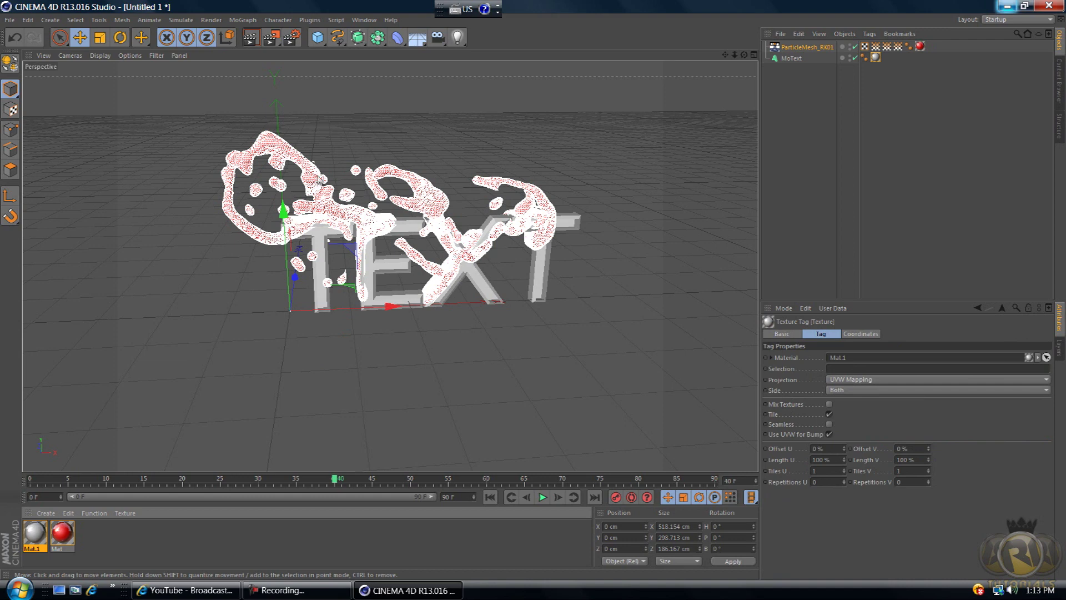
# Step: Add a plane, widen it to about 804 cm and raise it above the text to a Y position of about 416 cm
pyautogui.click(319, 37)
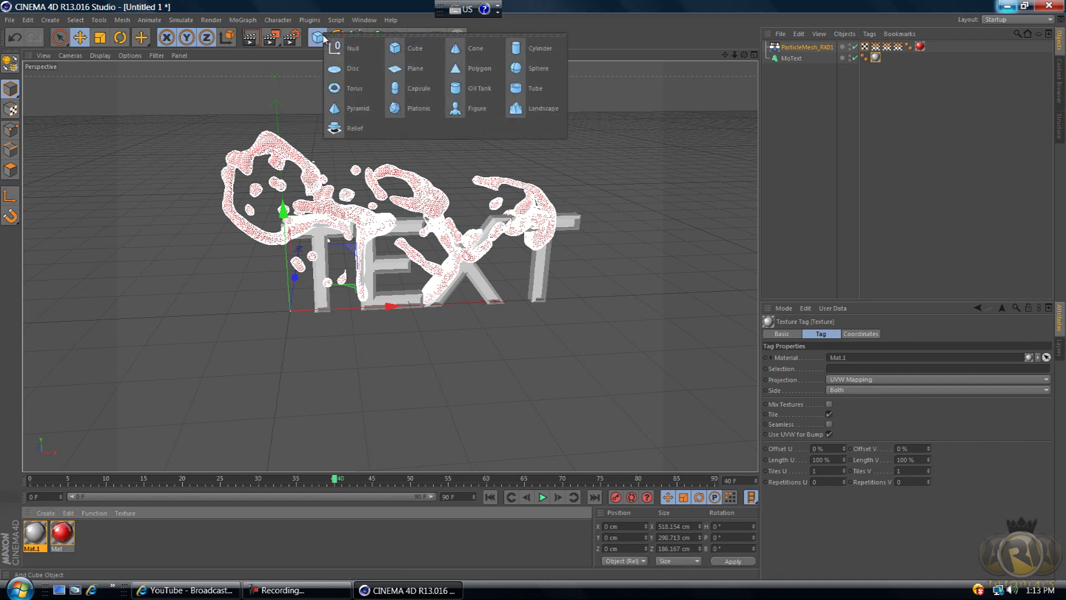
pyautogui.click(413, 68)
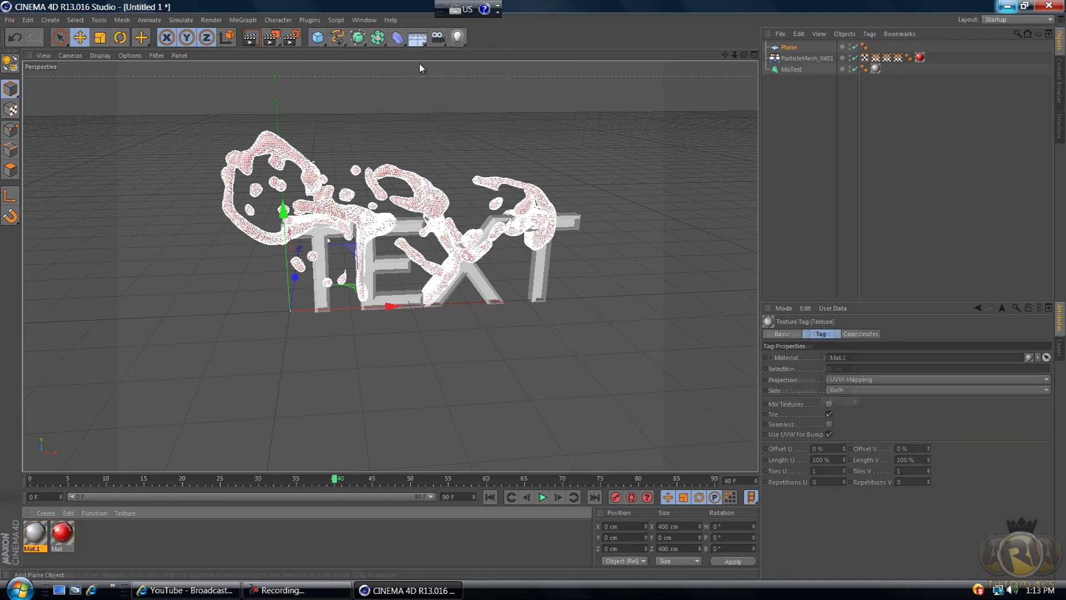
pyautogui.moveTo(410, 304); pyautogui.dragTo(556, 314)
pyautogui.moveTo(282, 210); pyautogui.dragTo(533, 290)
pyautogui.scroll(-3, 265, 105)
pyautogui.moveTo(726, 55); pyautogui.dragTo(533, 291)
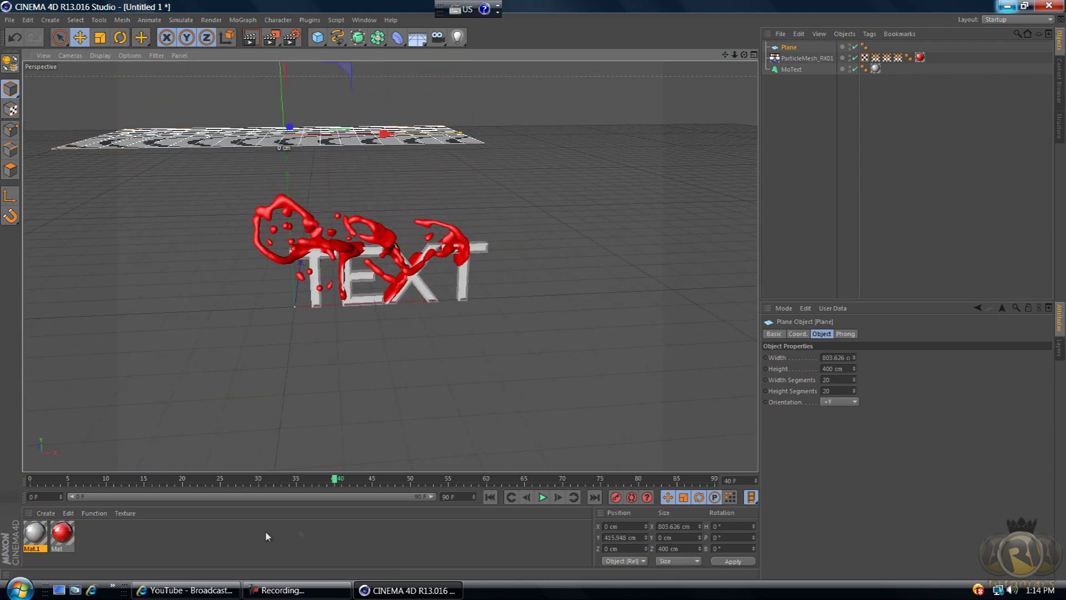
# Step: Create a third material with white luminance enabled and apply it to the plane above the text
pyautogui.doubleClick(111, 534)
pyautogui.doubleClick(35, 533)
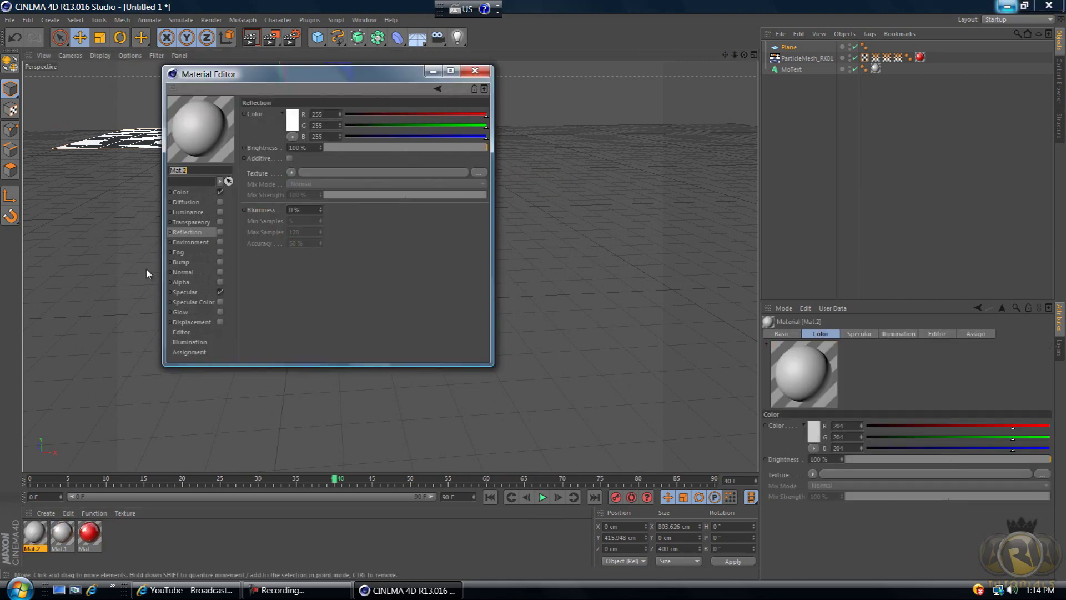
pyautogui.click(221, 213)
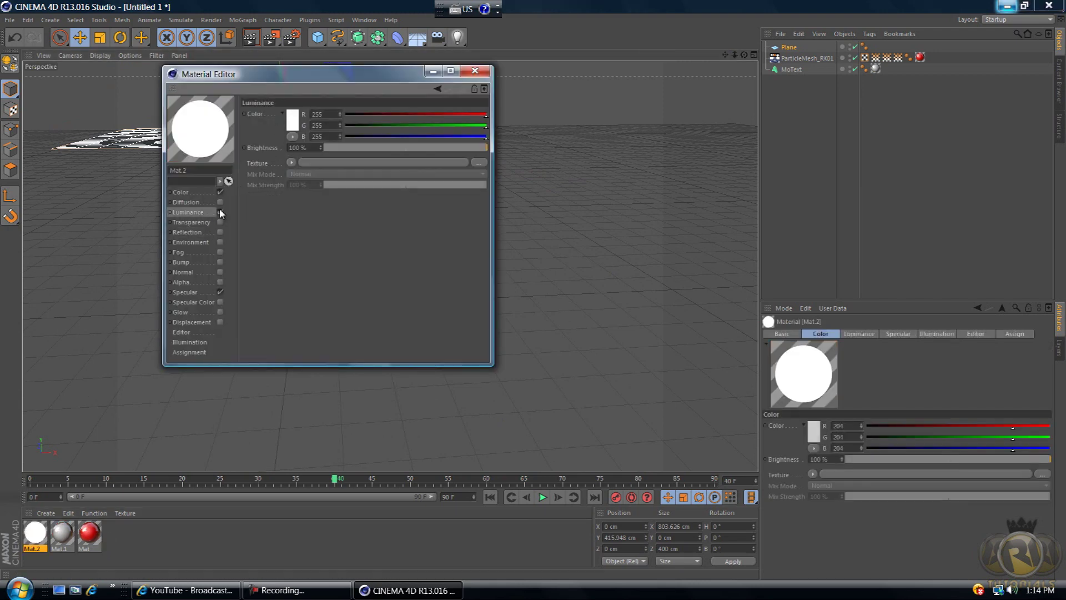
pyautogui.click(475, 70)
pyautogui.moveTo(60, 478); pyautogui.dragTo(230, 138)
# Step: Reposition the luminous plane over the text at about X 135 cm and Y 559 cm
pyautogui.moveTo(393, 134); pyautogui.dragTo(447, 134)
pyautogui.moveTo(343, 76); pyautogui.dragTo(343, 8)
pyautogui.keyDown('alt'); pyautogui.moveTo(426, 285); pyautogui.dragTo(187, 242, button='right'); pyautogui.keyUp('alt')
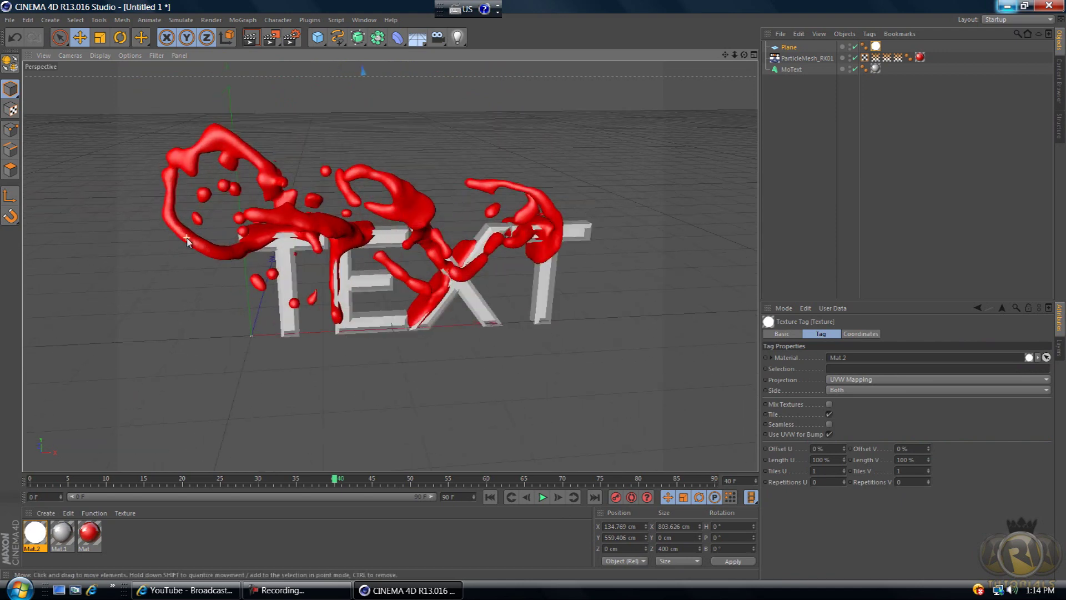
# Step: Add the Ambient Occlusion and Global Illumination effects to the render settings
pyautogui.click(292, 39)
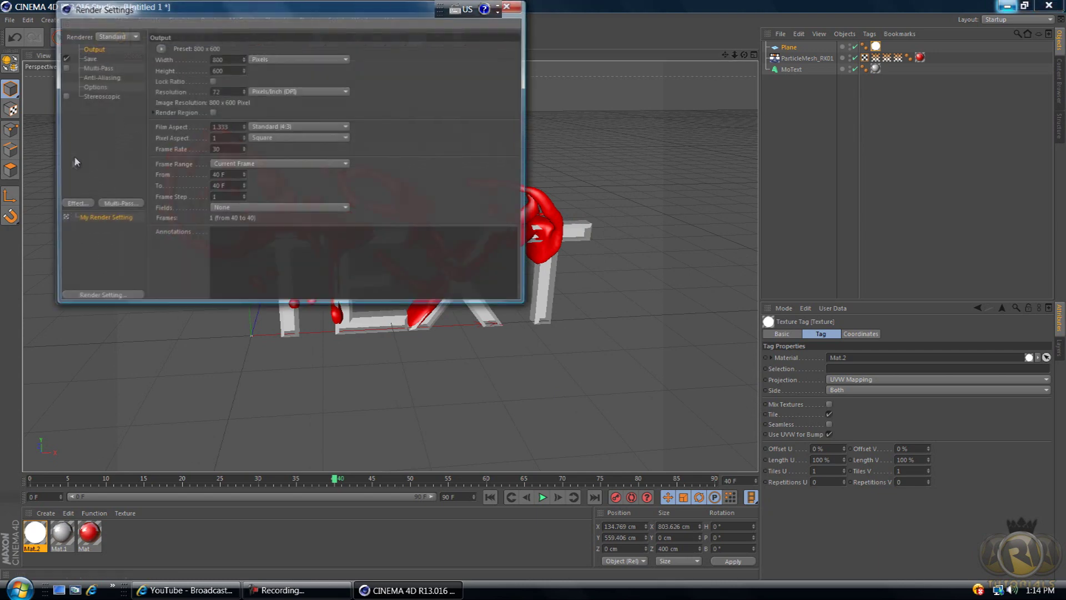
pyautogui.click(76, 204)
pyautogui.click(119, 273)
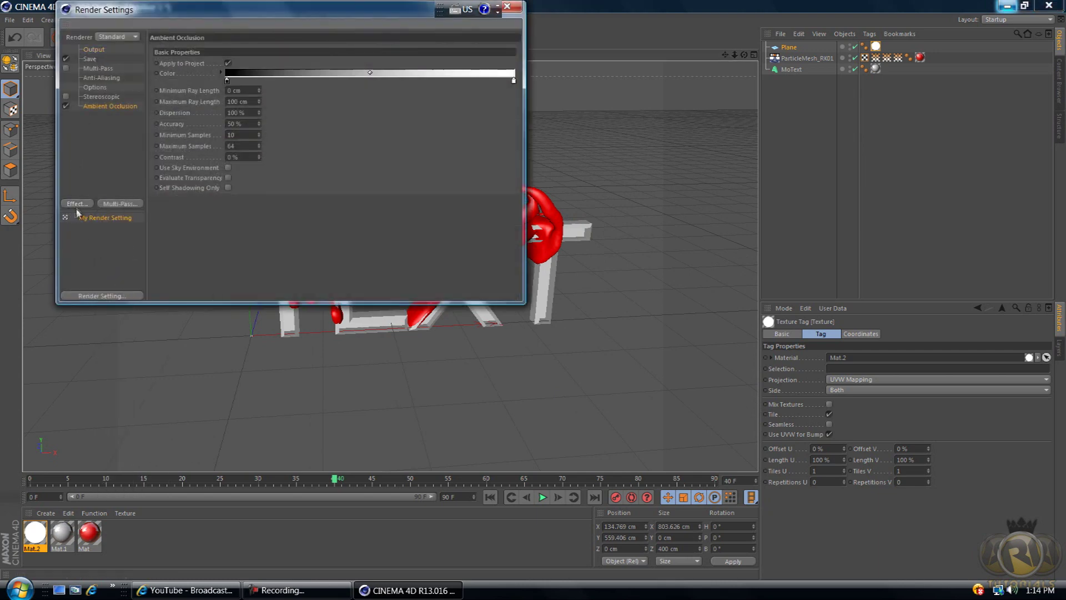
pyautogui.click(75, 205)
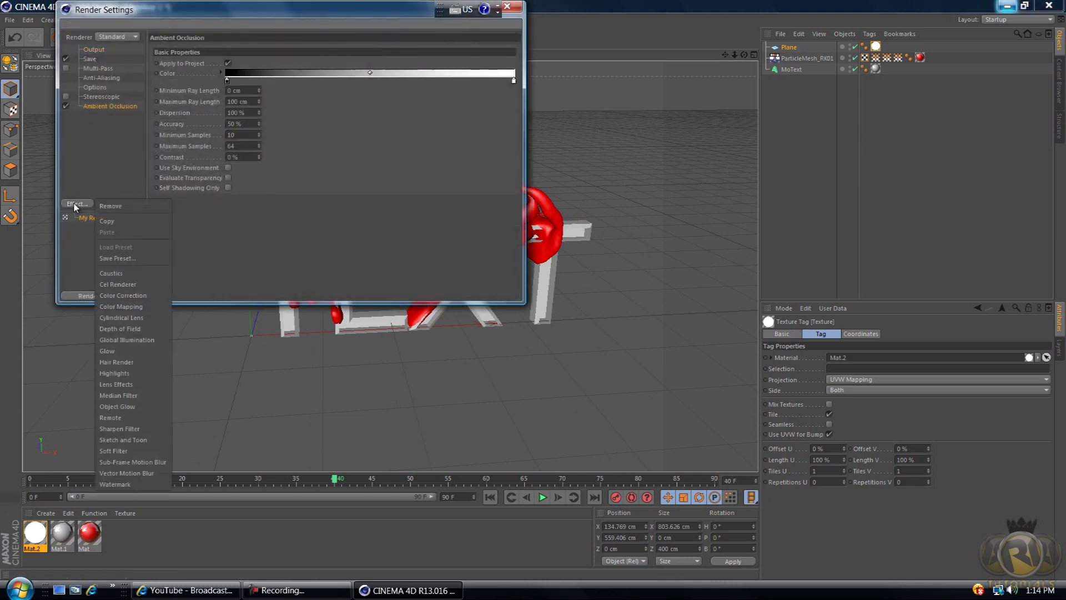
pyautogui.click(128, 339)
# Step: Set the Global Illumination irradiance cache's stochastic samples and record density to Low, then close the render settings
pyautogui.click(241, 52)
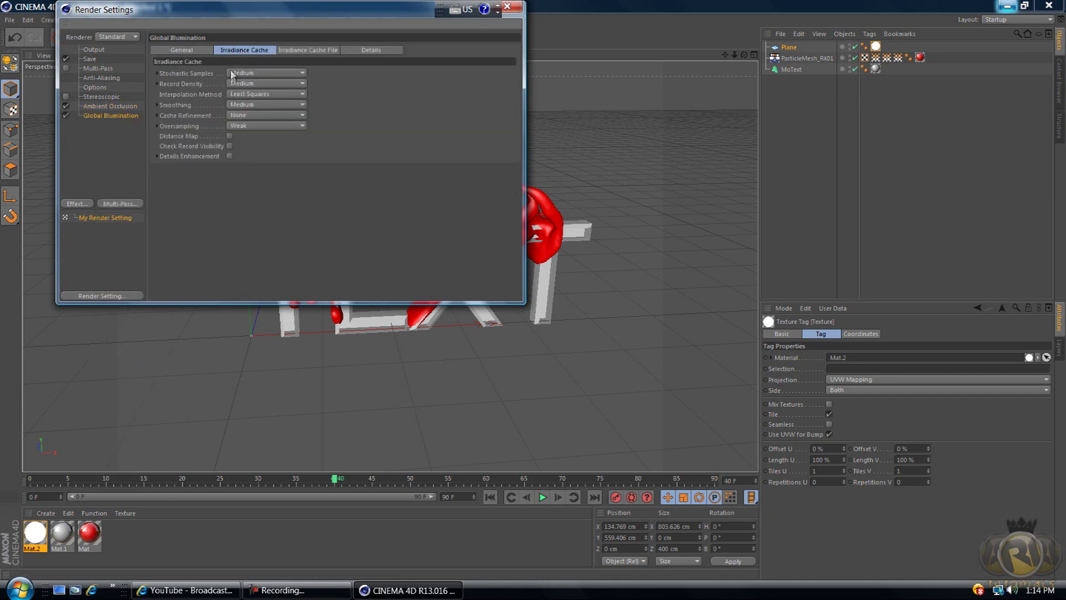
pyautogui.click(250, 73)
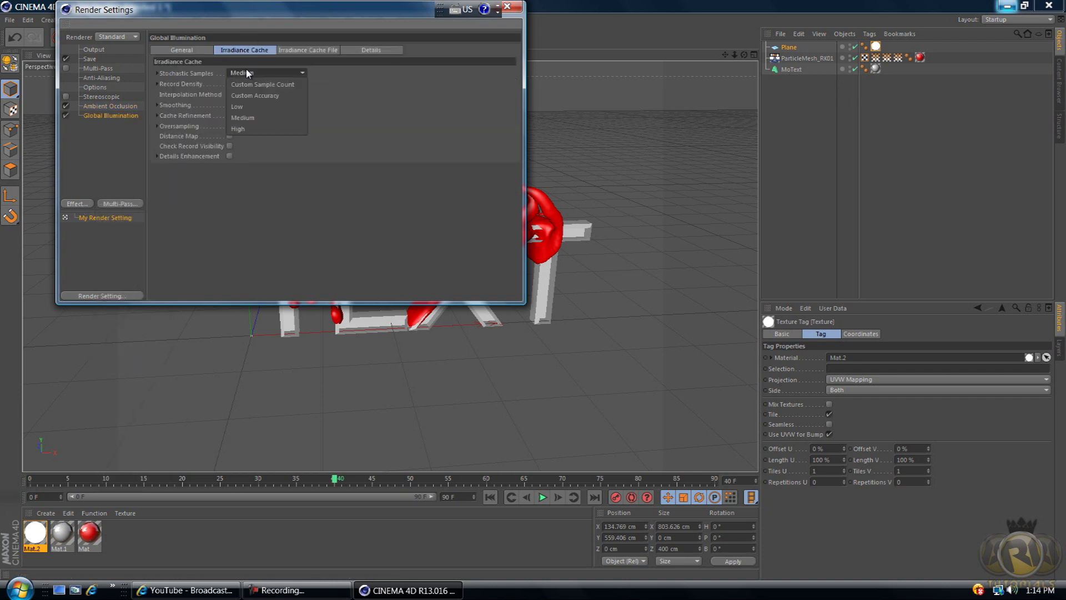
pyautogui.click(250, 106)
pyautogui.click(249, 83)
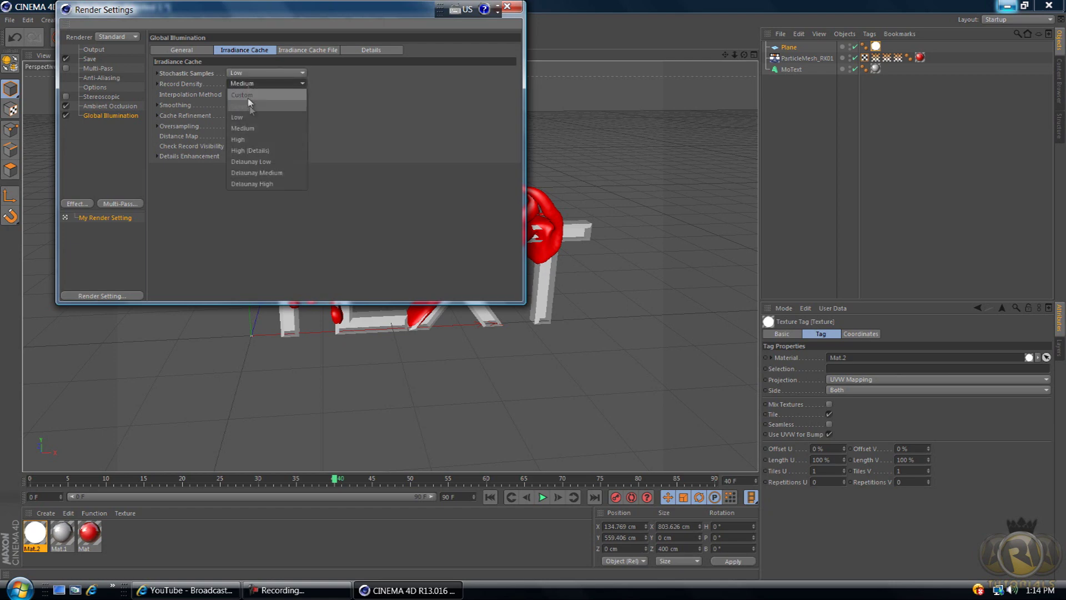
pyautogui.click(237, 117)
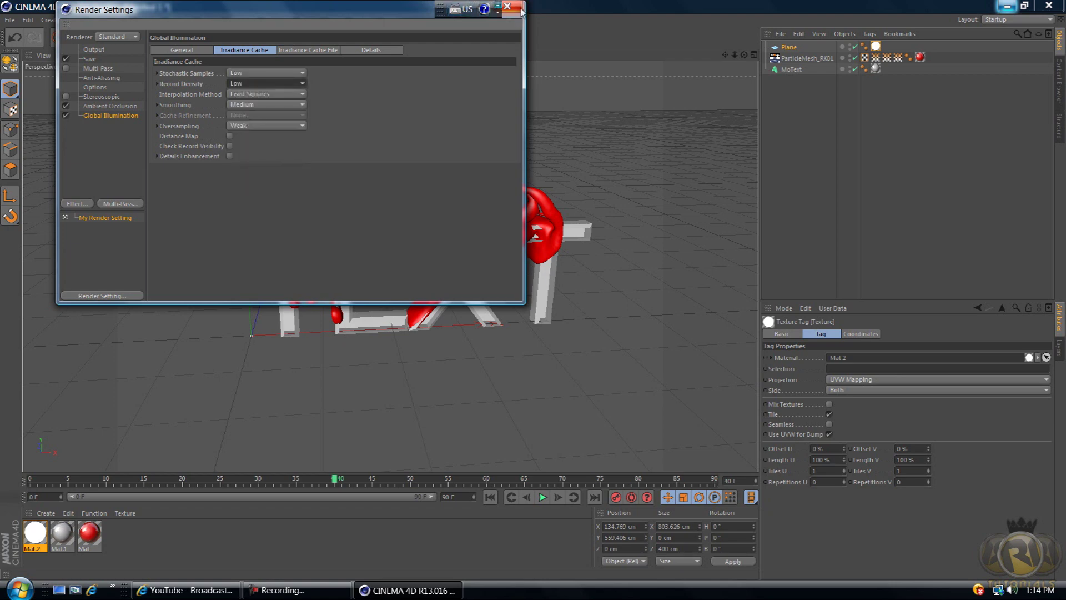
pyautogui.click(520, 9)
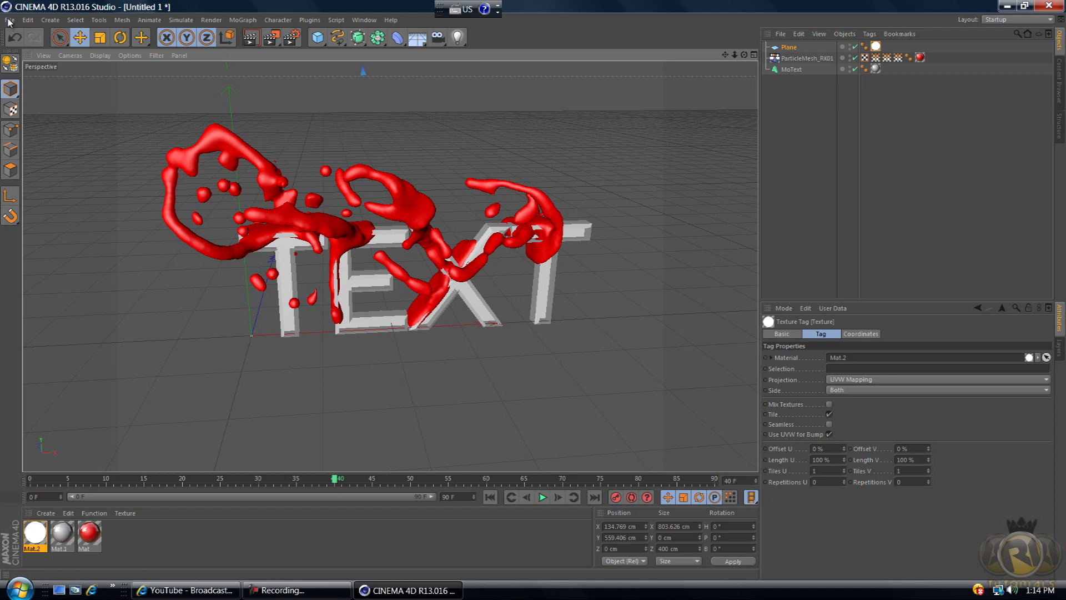
# Step: Render a preview of frame 40 in the perspective view to check the lighting and materials, then return to the editor view
pyautogui.click(251, 38)
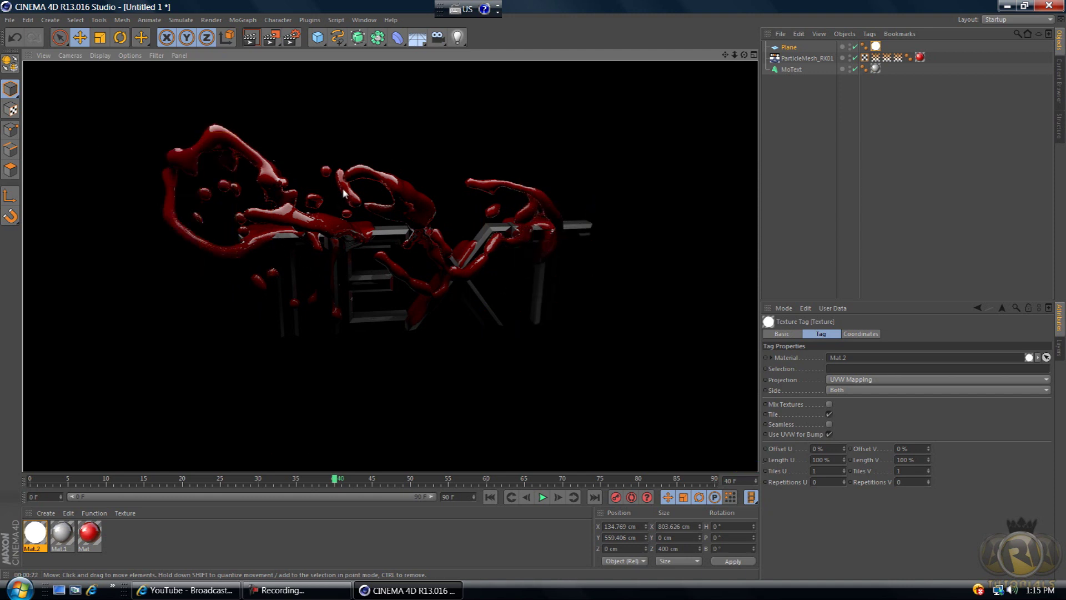
pyautogui.click(401, 135)
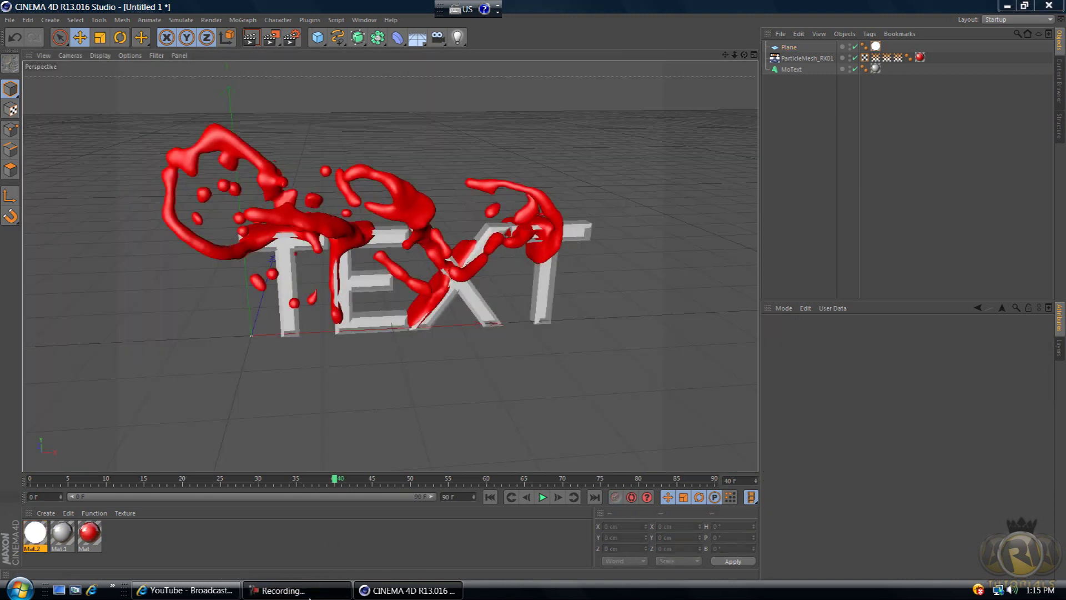
pyautogui.click(308, 596)
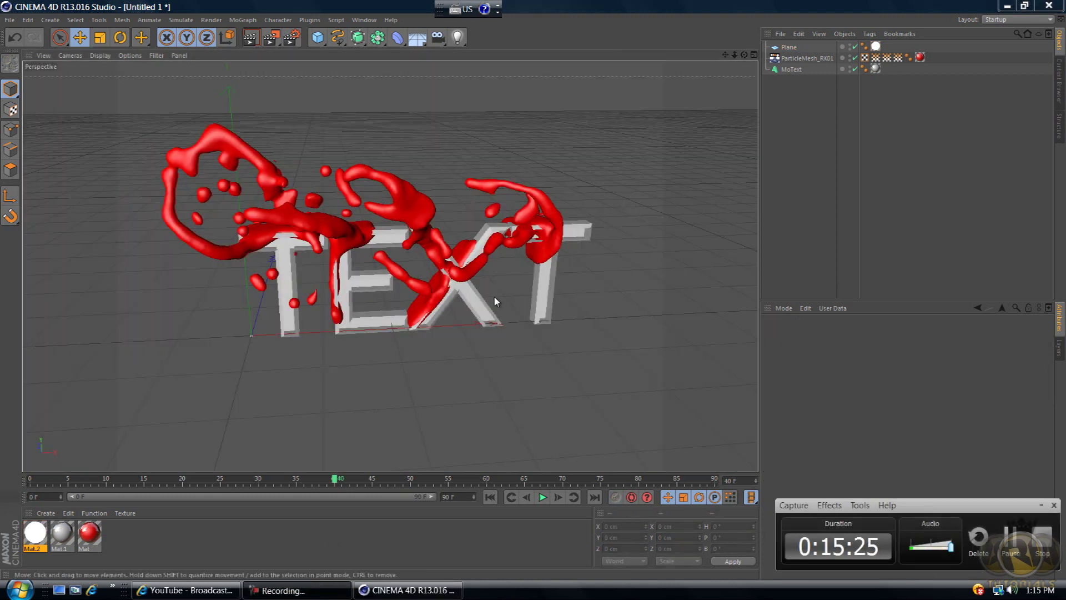